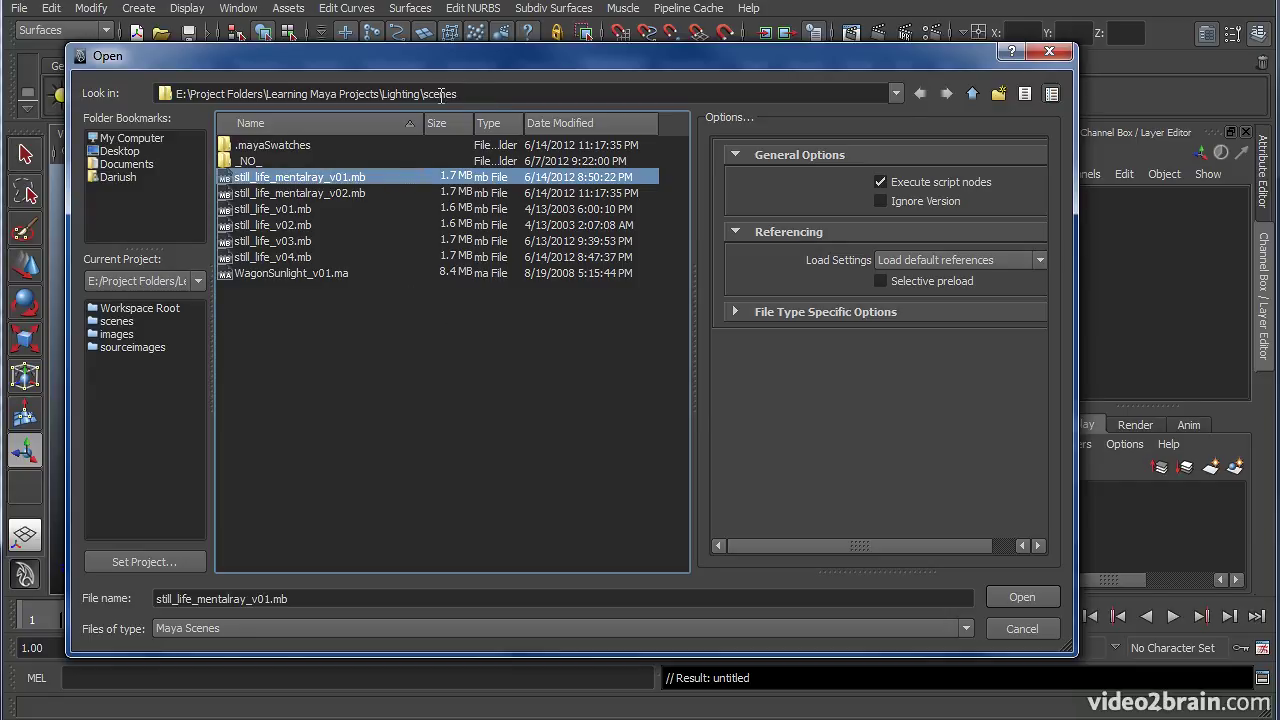
Open the scene still_life_mentalray_v01.mb, discarding the changes to the untitled scene.
{"action": "left_click", "coordinate": [1022, 597]}
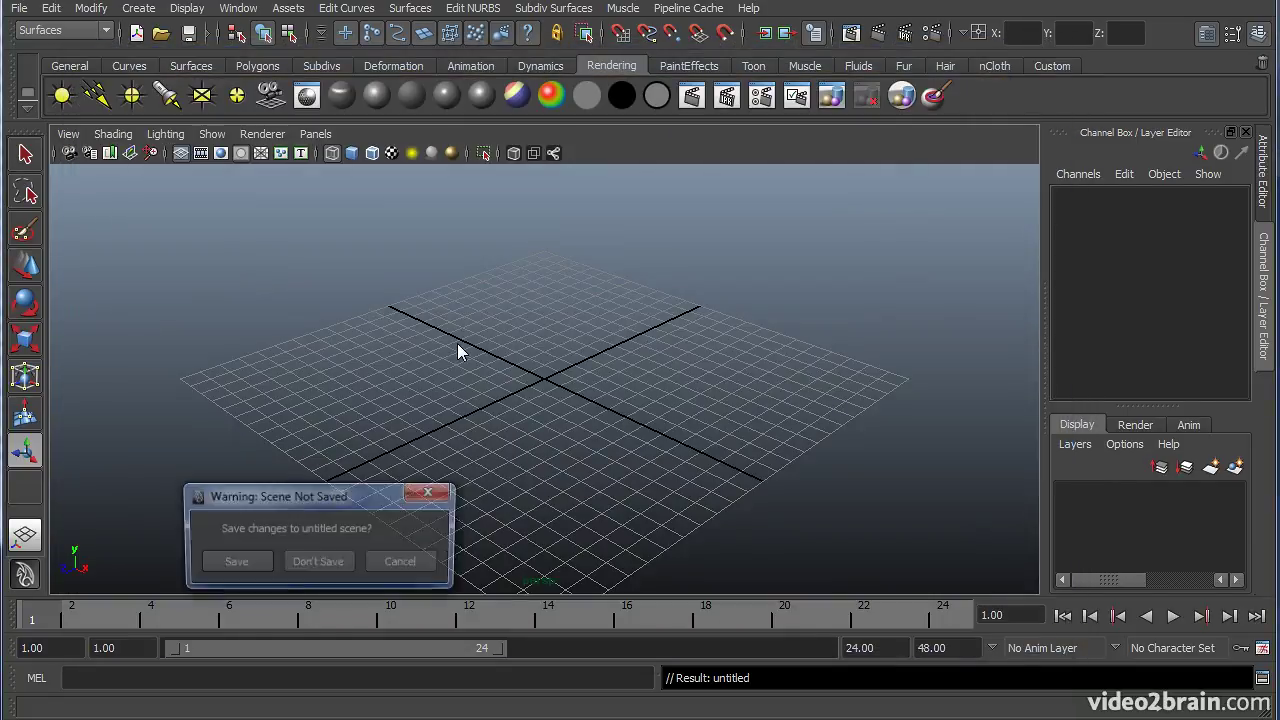
{"action": "left_click", "coordinate": [320, 562]}
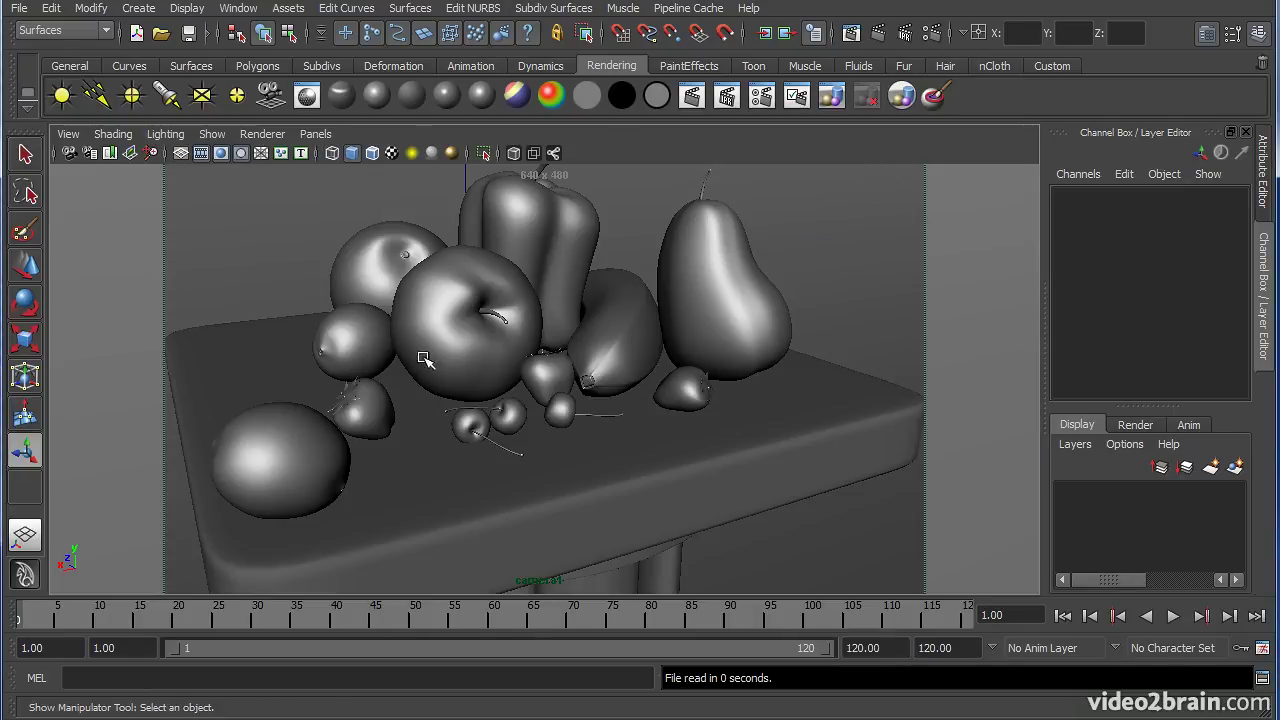
Set the side view in the four-view layout to the perspective camera with shading and scene lights, and return to the full-size camera1 view.
{"action": "key", "text": "space"}
{"action": "left_click", "coordinate": [814, 372]}
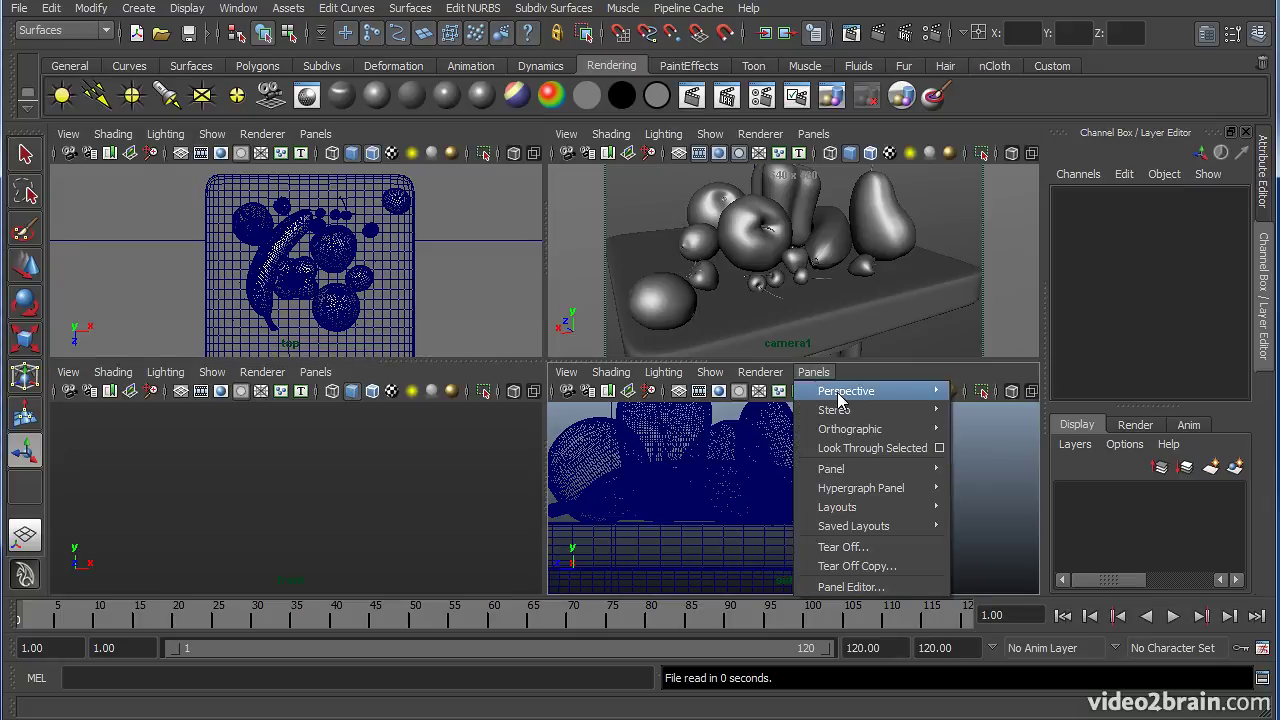
{"action": "mouse_move", "coordinate": [845, 391]}
{"action": "left_click", "coordinate": [994, 413]}
{"action": "mouse_move", "coordinate": [797, 459]}
{"action": "left_mouse_down", "text": "alt"}
{"action": "mouse_move", "coordinate": [880, 449]}
{"action": "mouse_move", "coordinate": [902, 490]}
{"action": "mouse_move", "coordinate": [880, 474]}
{"action": "mouse_move", "coordinate": [805, 497]}
{"action": "mouse_move", "coordinate": [903, 437]}
{"action": "mouse_move", "coordinate": [816, 476]}
{"action": "mouse_move", "coordinate": [771, 466]}
{"action": "mouse_move", "coordinate": [826, 486]}
{"action": "mouse_move", "coordinate": [817, 480]}
{"action": "left_mouse_up", "text": "alt"}
{"action": "key", "text": "5"}
{"action": "key", "text": "7"}
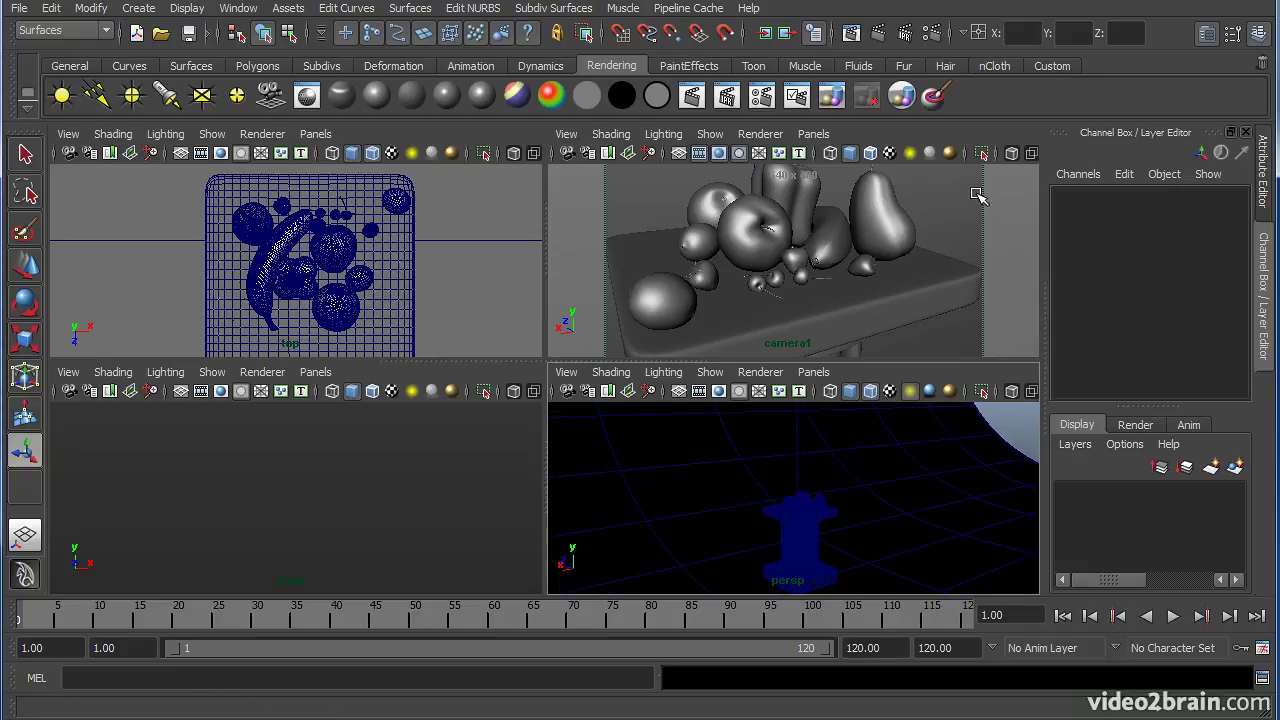
{"action": "left_click", "coordinate": [951, 133]}
{"action": "key", "text": "space"}
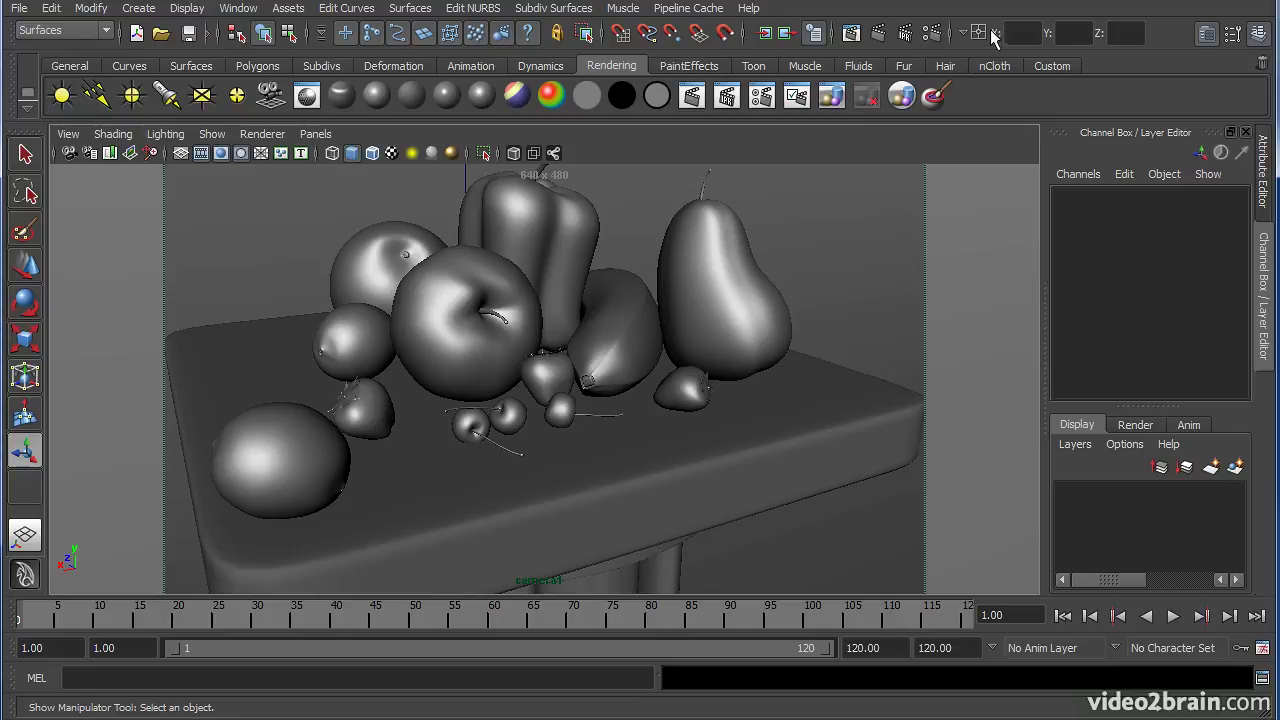
Set the scene's renderer to mental ray in the render settings.
{"action": "left_click_drag", "start_coordinate": [470, 0], "coordinate": [428, 11]}
{"action": "left_click", "coordinate": [357, 87]}
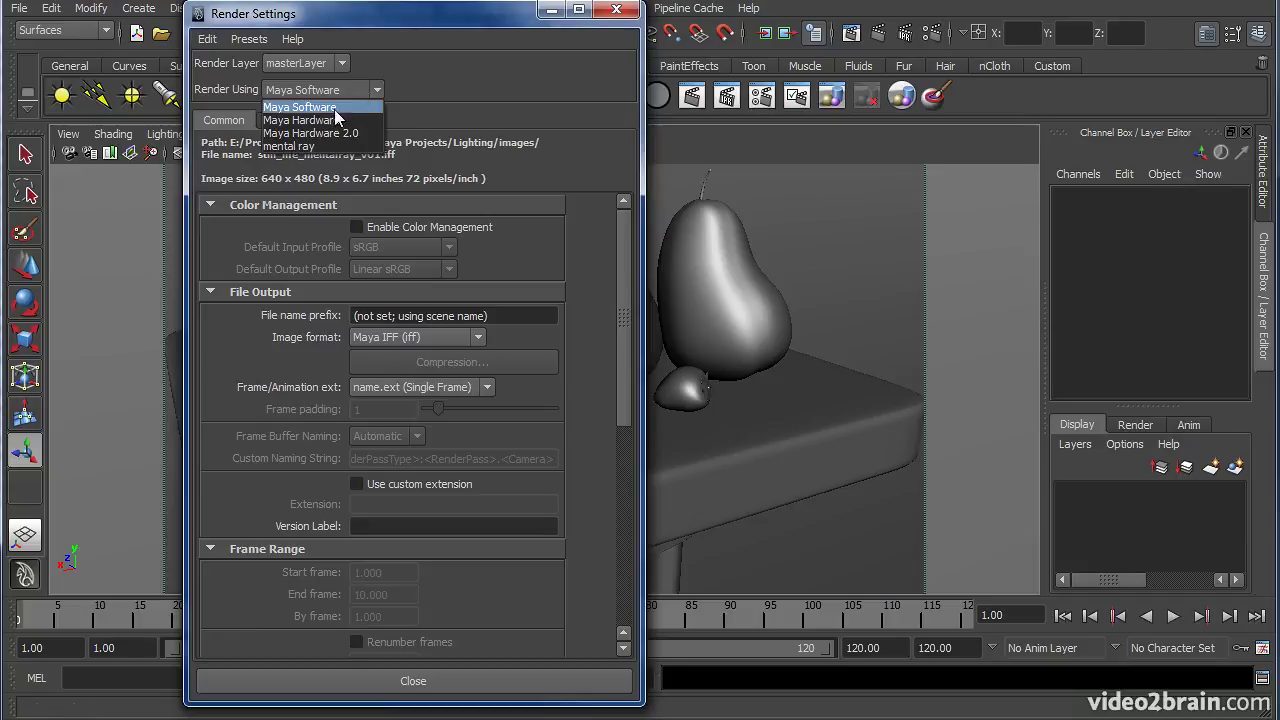
{"action": "left_click", "coordinate": [300, 146]}
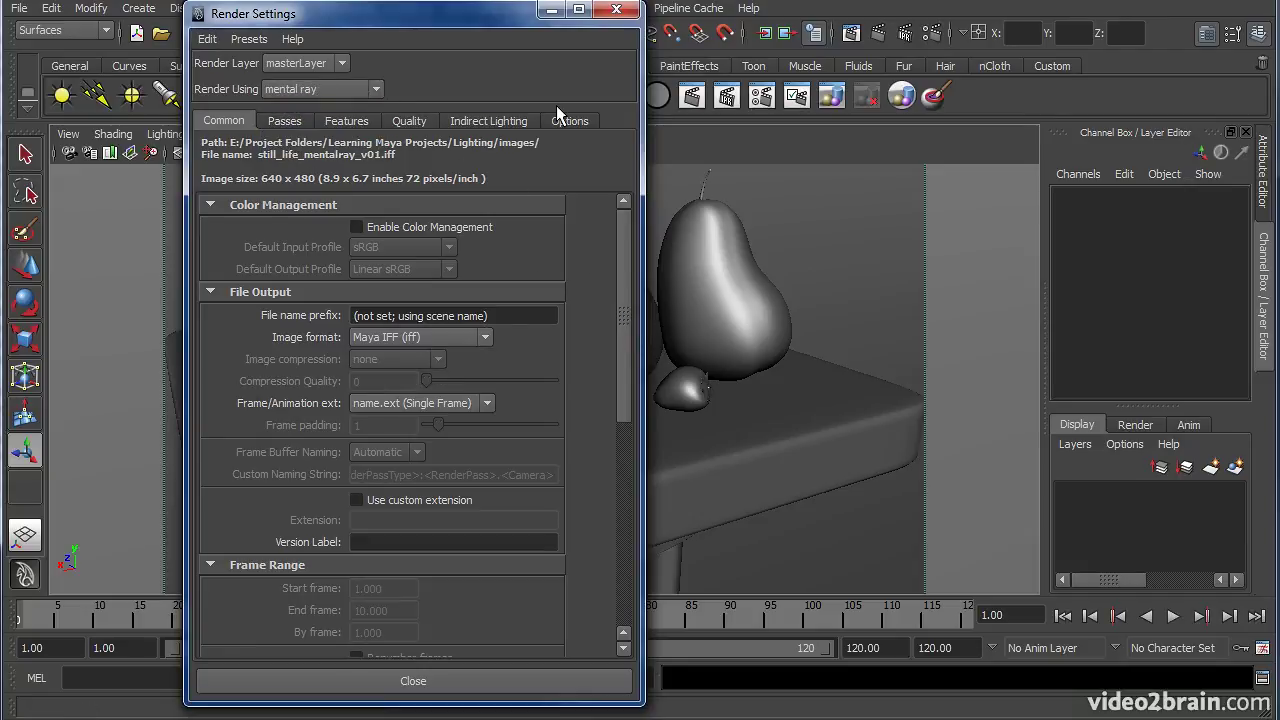
{"action": "left_click_drag", "start_coordinate": [502, 28], "coordinate": [466, 31]}
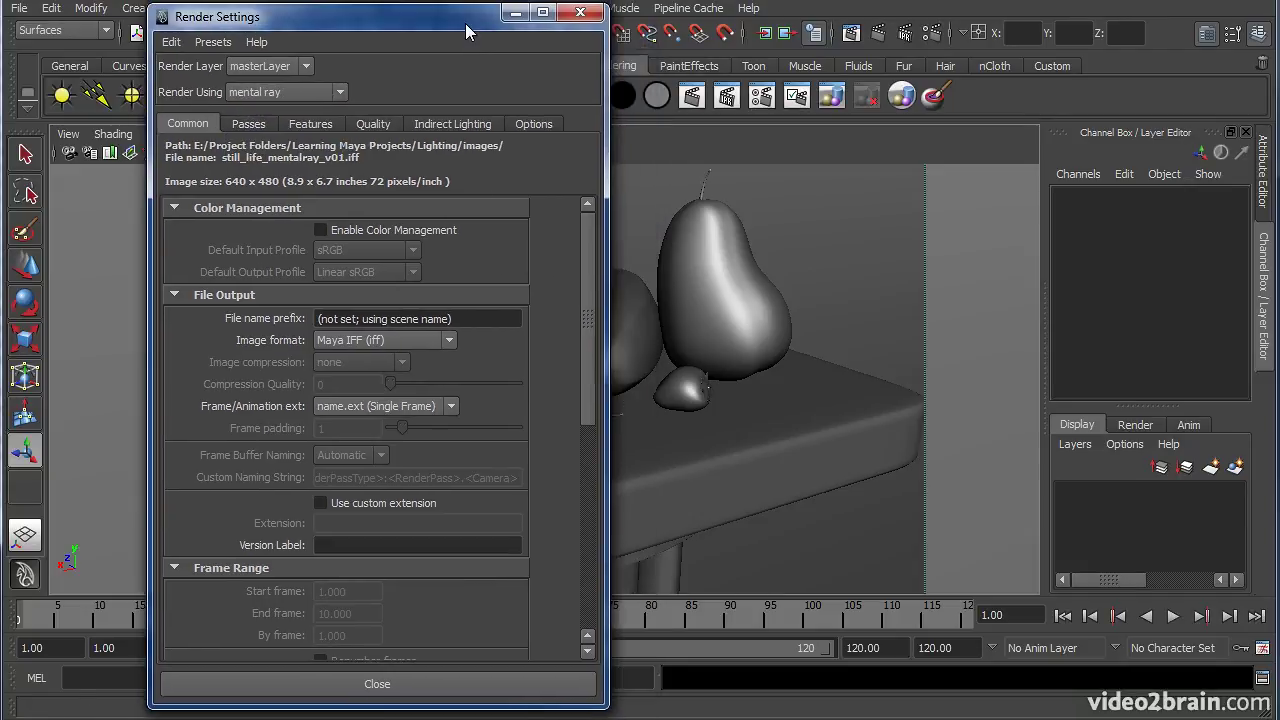
Turn off Enable Default Light in the common render options.
{"action": "left_click_drag", "start_coordinate": [580, 370], "coordinate": [584, 602]}
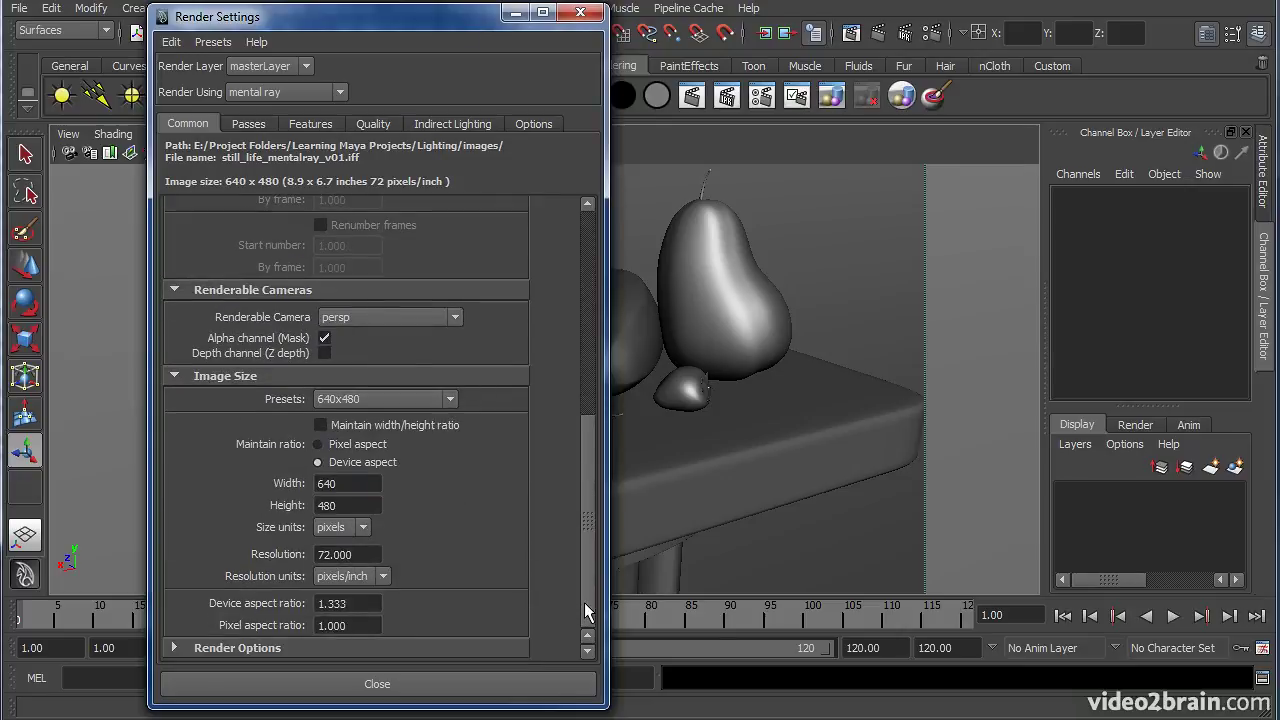
{"action": "left_click", "coordinate": [276, 648]}
{"action": "scroll", "coordinate": [425, 605], "scroll_direction": "down", "scroll_amount": 3}
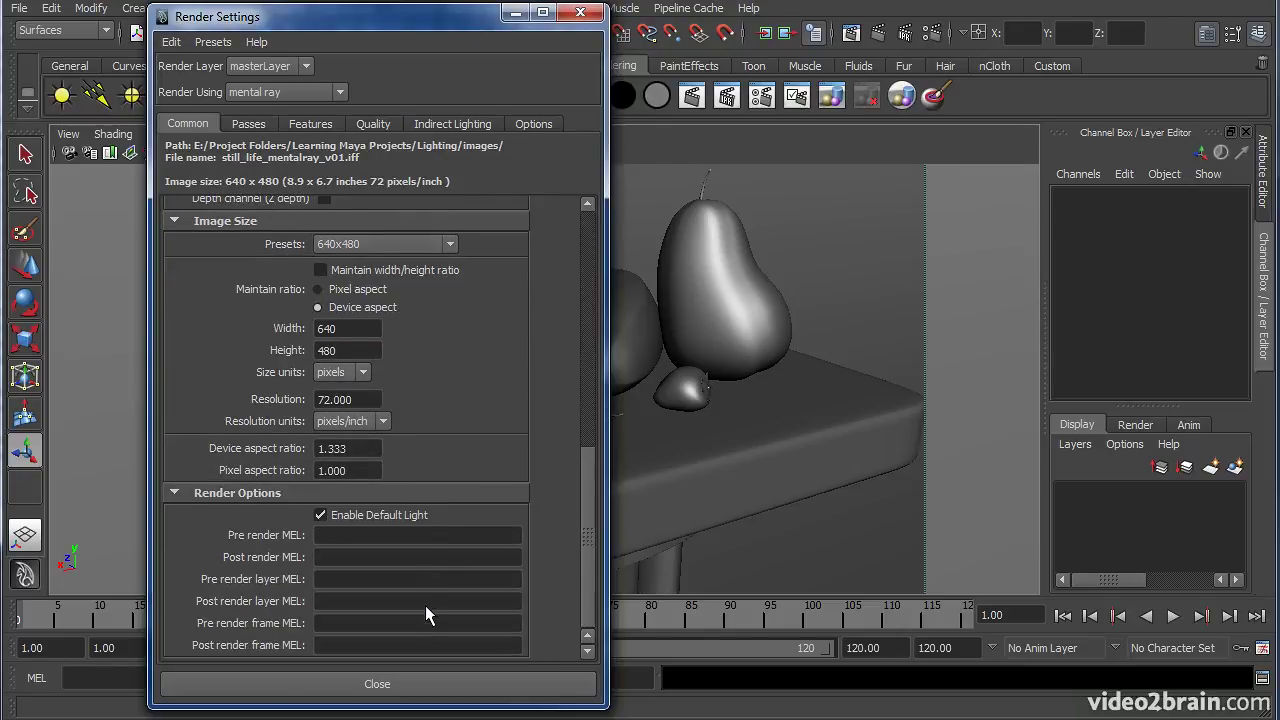
{"action": "left_click", "coordinate": [389, 514]}
Render the camera1 view with mental ray and check its alpha channel, returning to the RGB display.
{"action": "left_click_drag", "start_coordinate": [465, 20], "coordinate": [0, 72]}
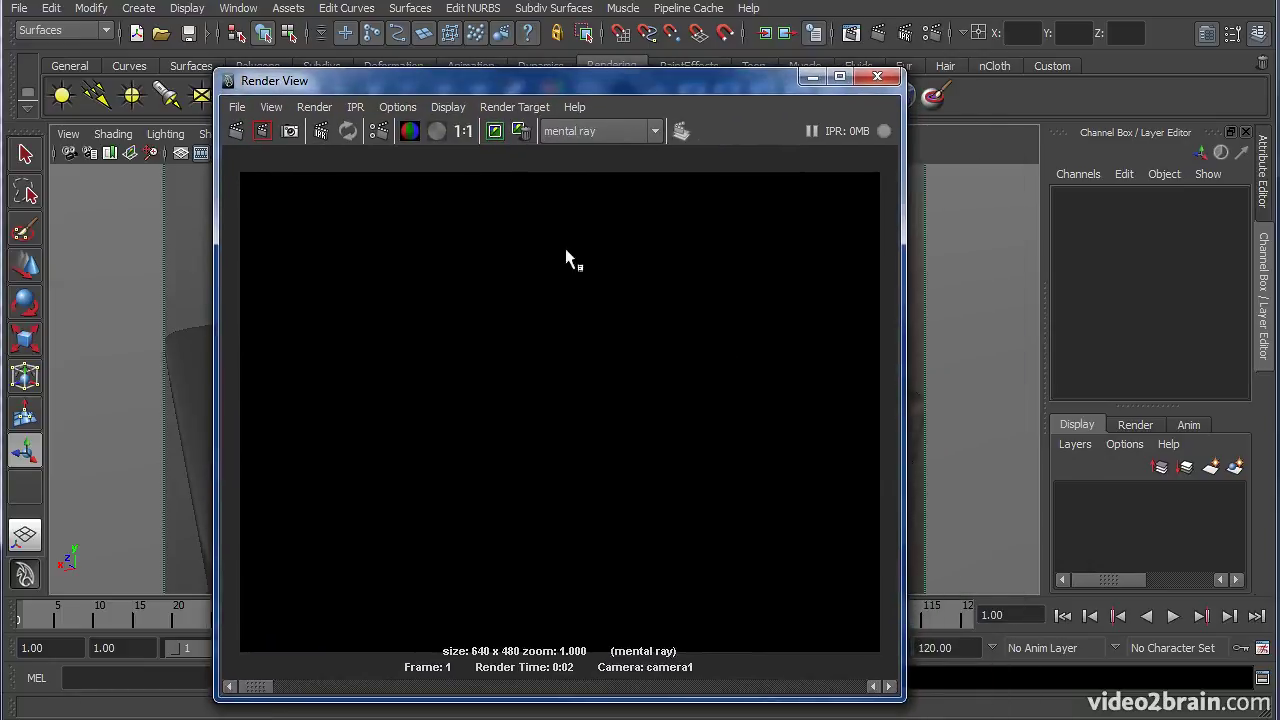
{"action": "left_click", "coordinate": [435, 131]}
{"action": "left_click", "coordinate": [408, 130]}
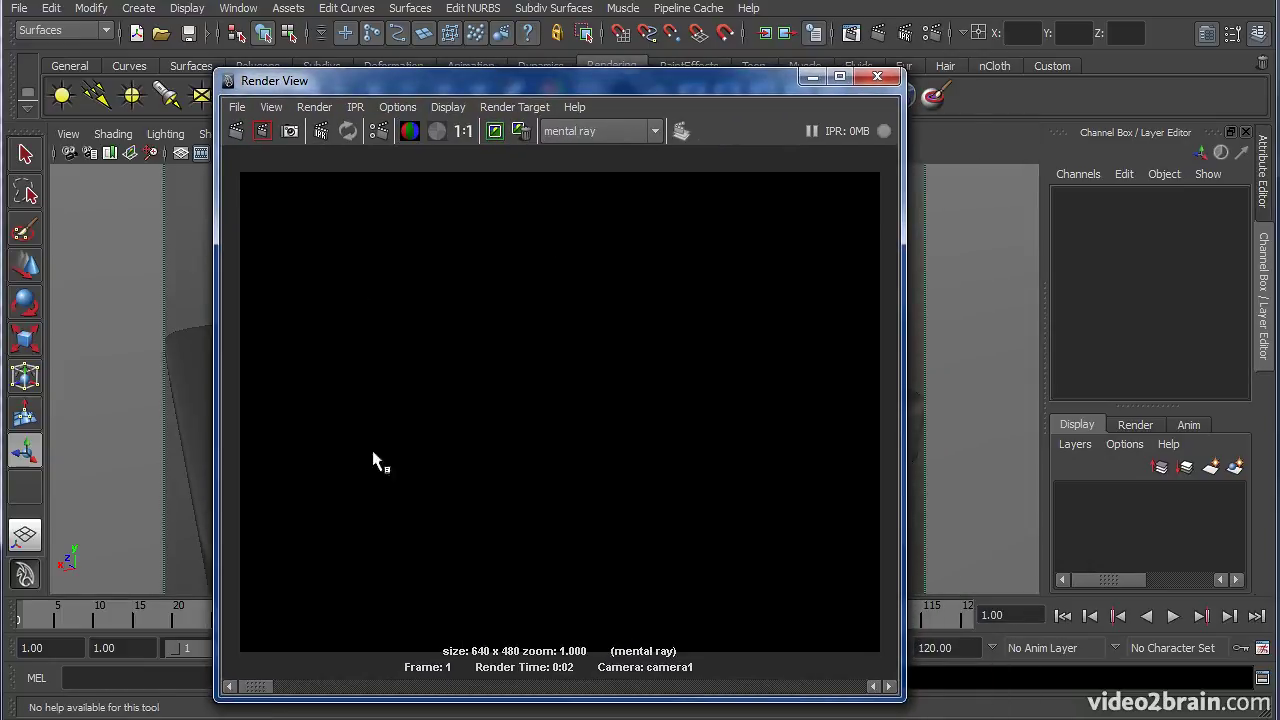
Create a new Maya Lambert material in the Hypershade.
{"action": "left_click_drag", "start_coordinate": [718, 86], "coordinate": [882, 622]}
{"action": "left_click_drag", "start_coordinate": [150, 712], "coordinate": [659, 65]}
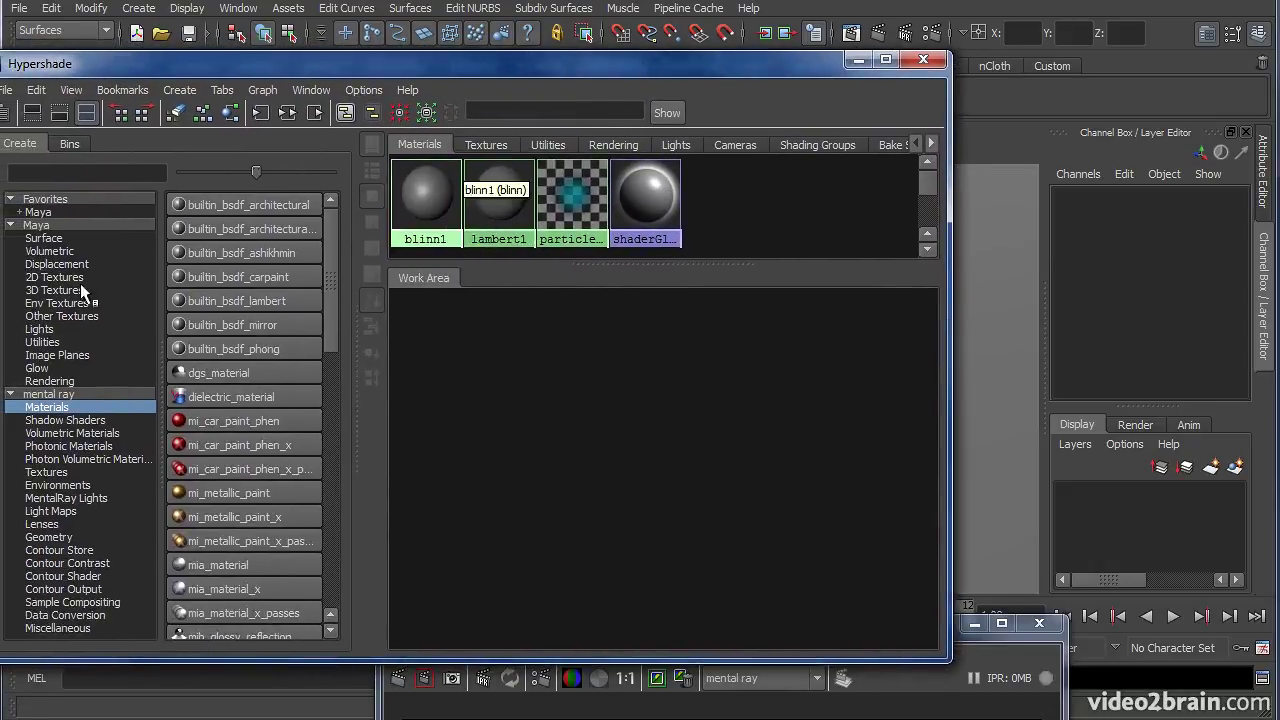
{"action": "left_click", "coordinate": [38, 226]}
{"action": "left_click", "coordinate": [210, 277]}
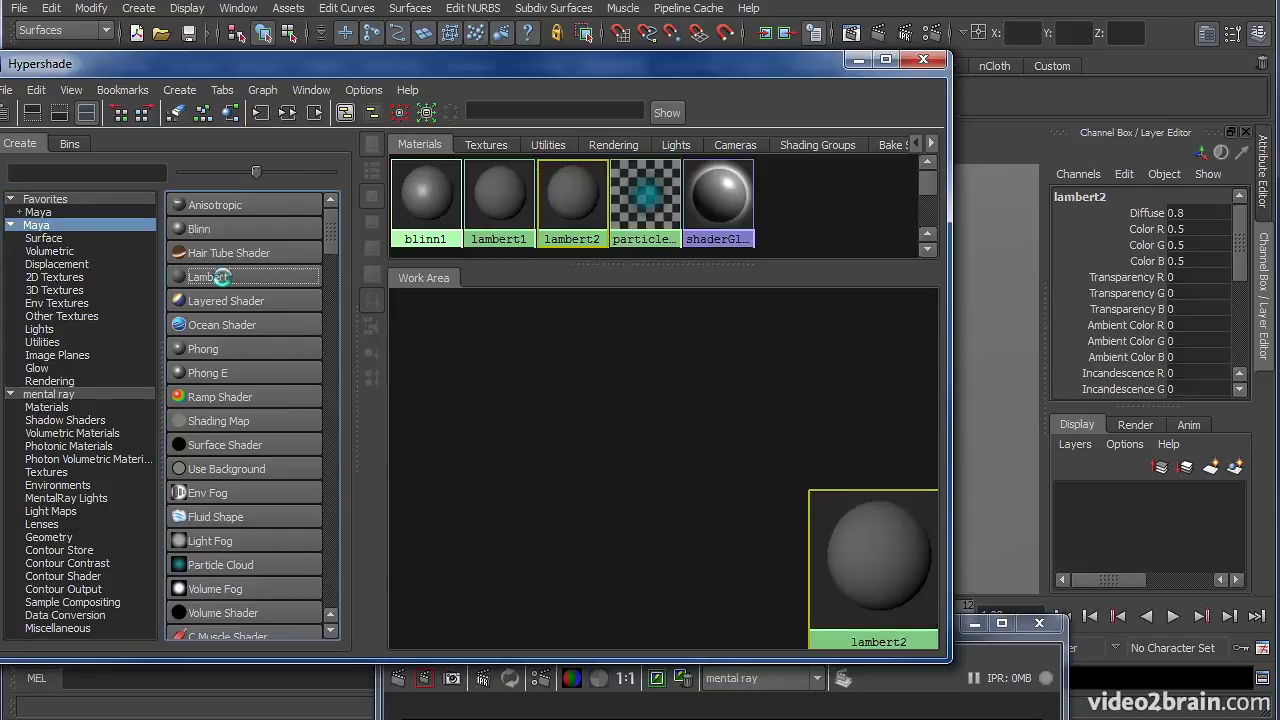
Assign the new Lambert material to the pepper.
{"action": "left_click_drag", "start_coordinate": [800, 64], "coordinate": [211, 50]}
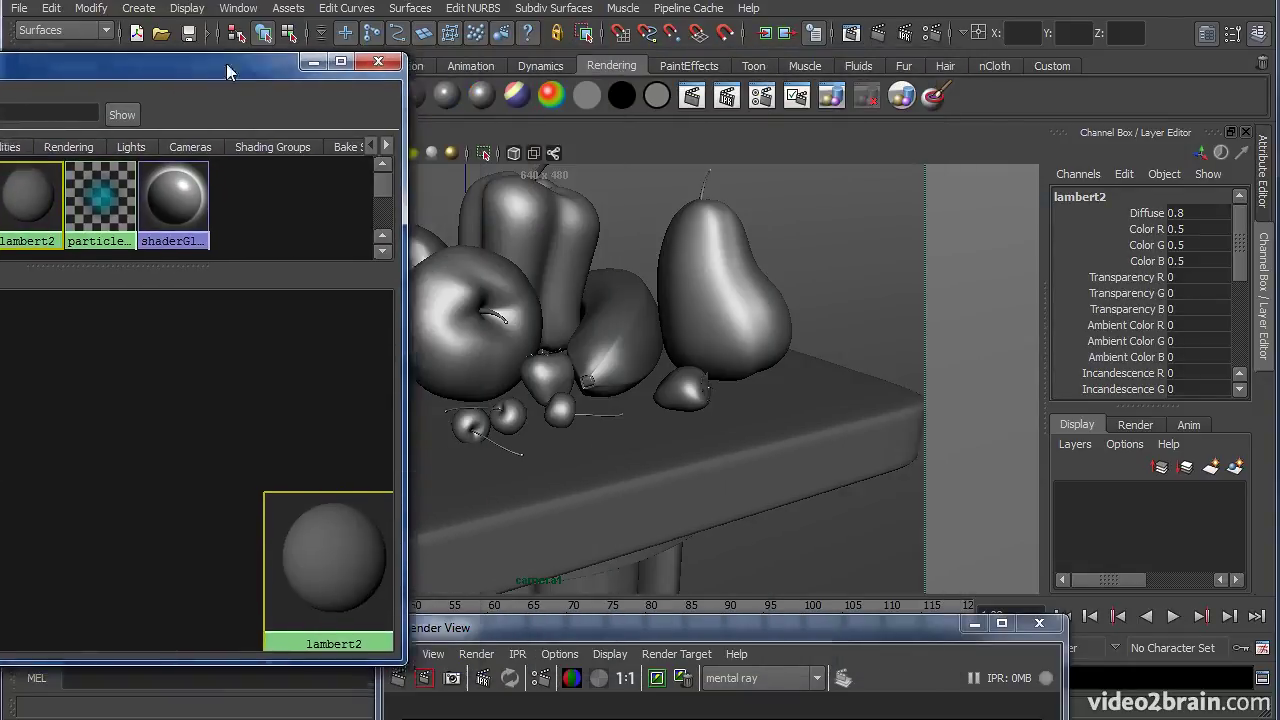
{"action": "left_click", "coordinate": [540, 200]}
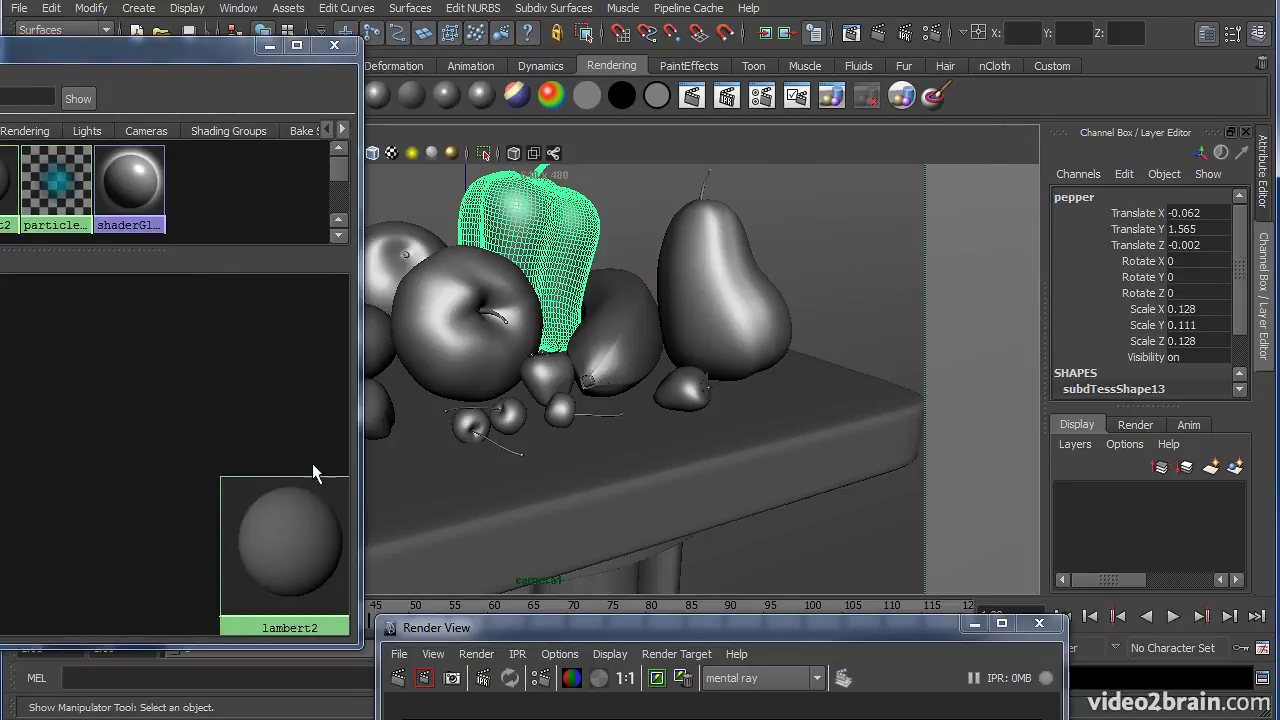
{"action": "right_click_drag", "start_coordinate": [272, 539], "coordinate": [271, 381]}
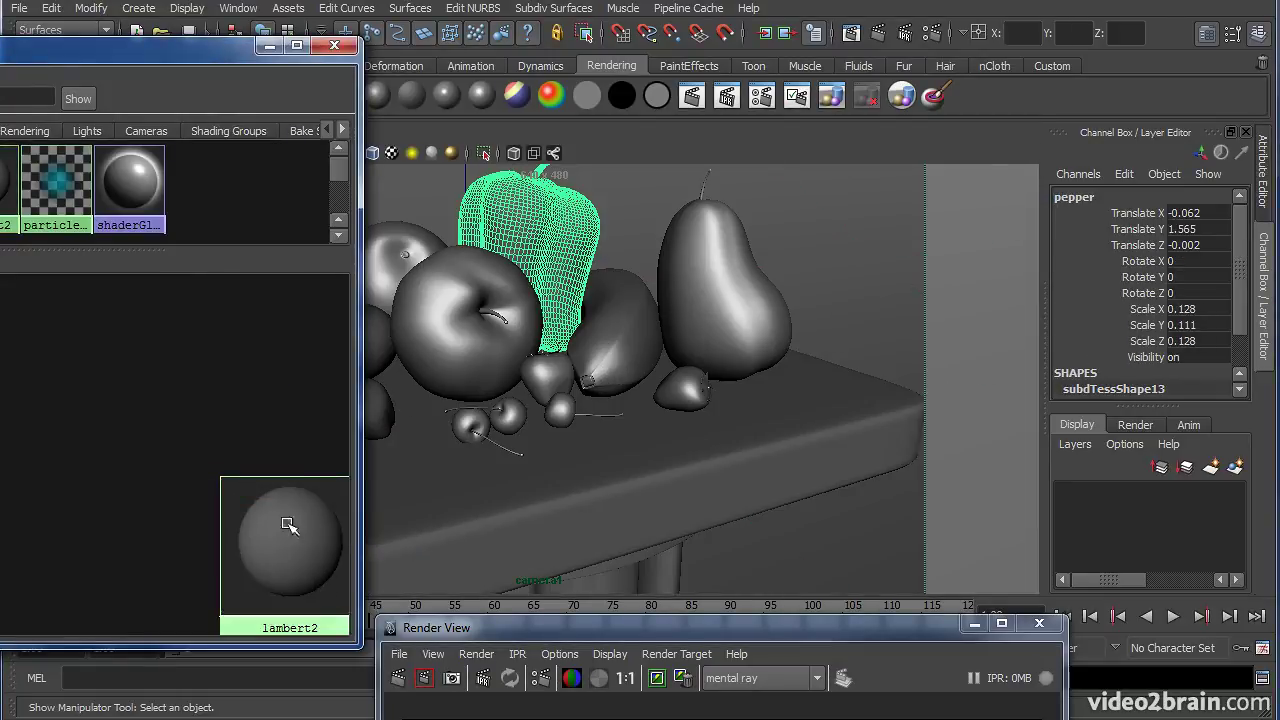
Raise the incandescence of the pepper's Lambert material to full white.
{"action": "double_click", "coordinate": [107, 350]}
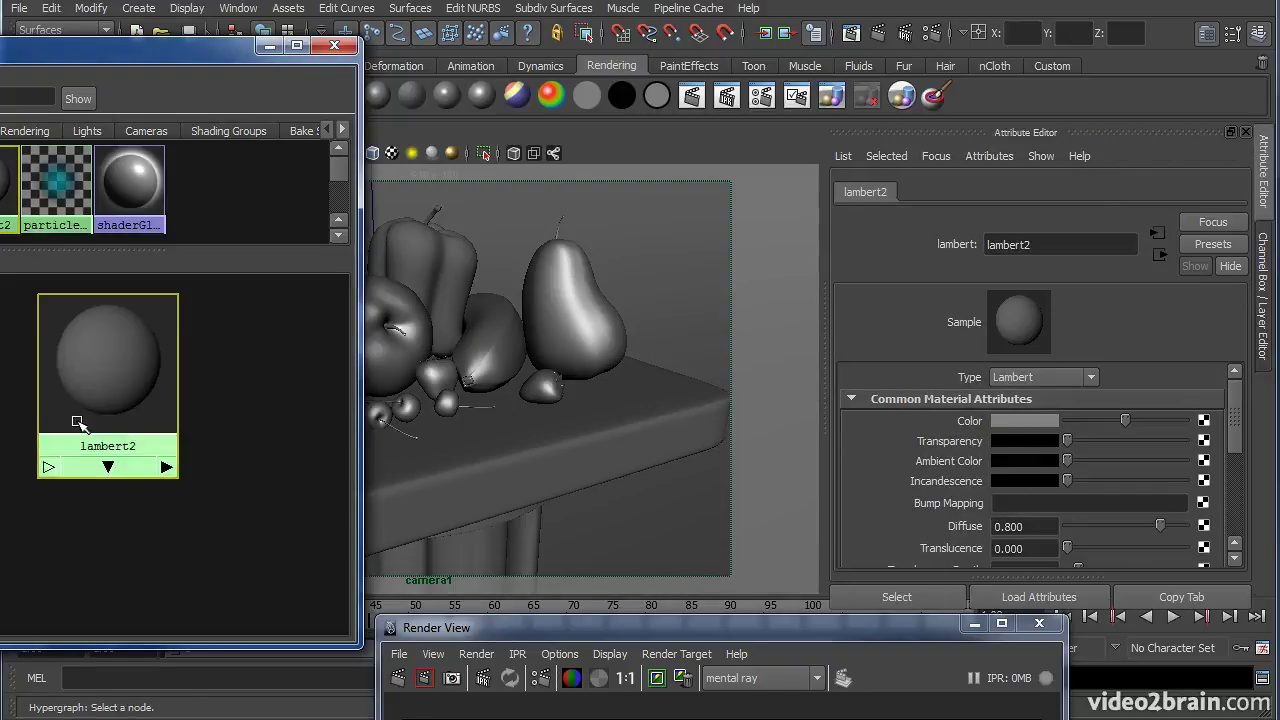
{"action": "left_click", "coordinate": [334, 45]}
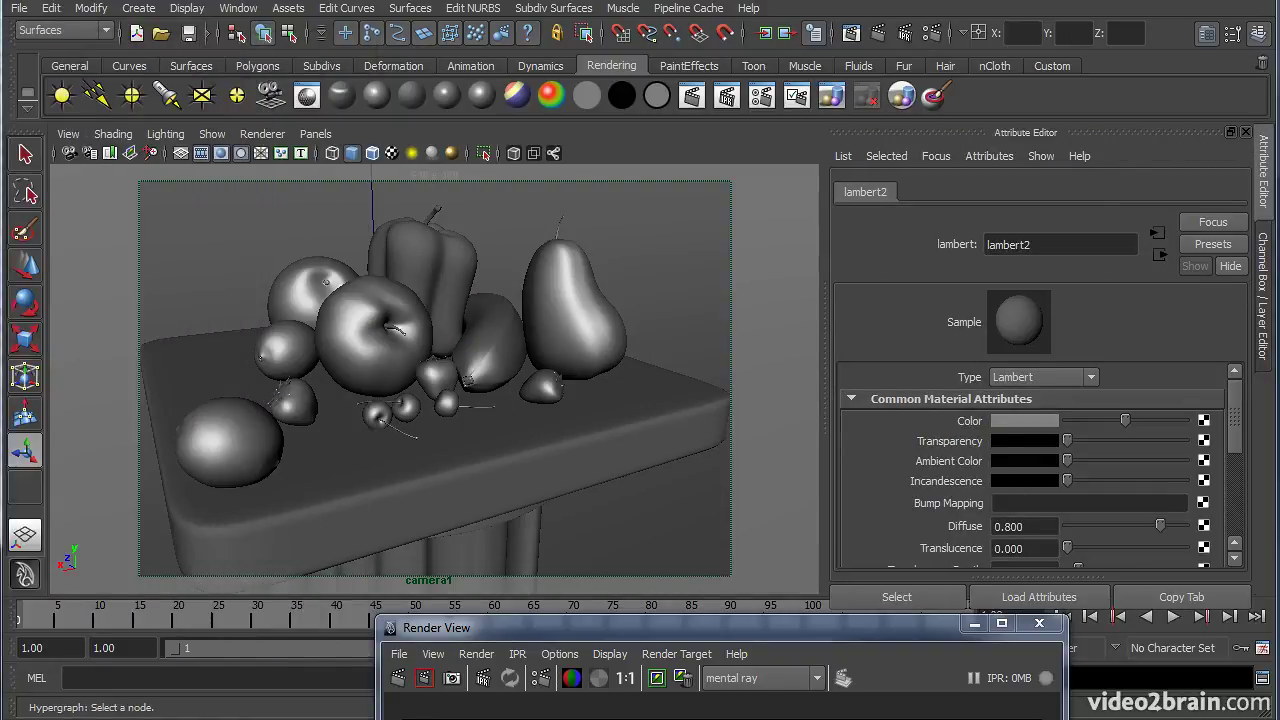
{"action": "left_click", "coordinate": [974, 623]}
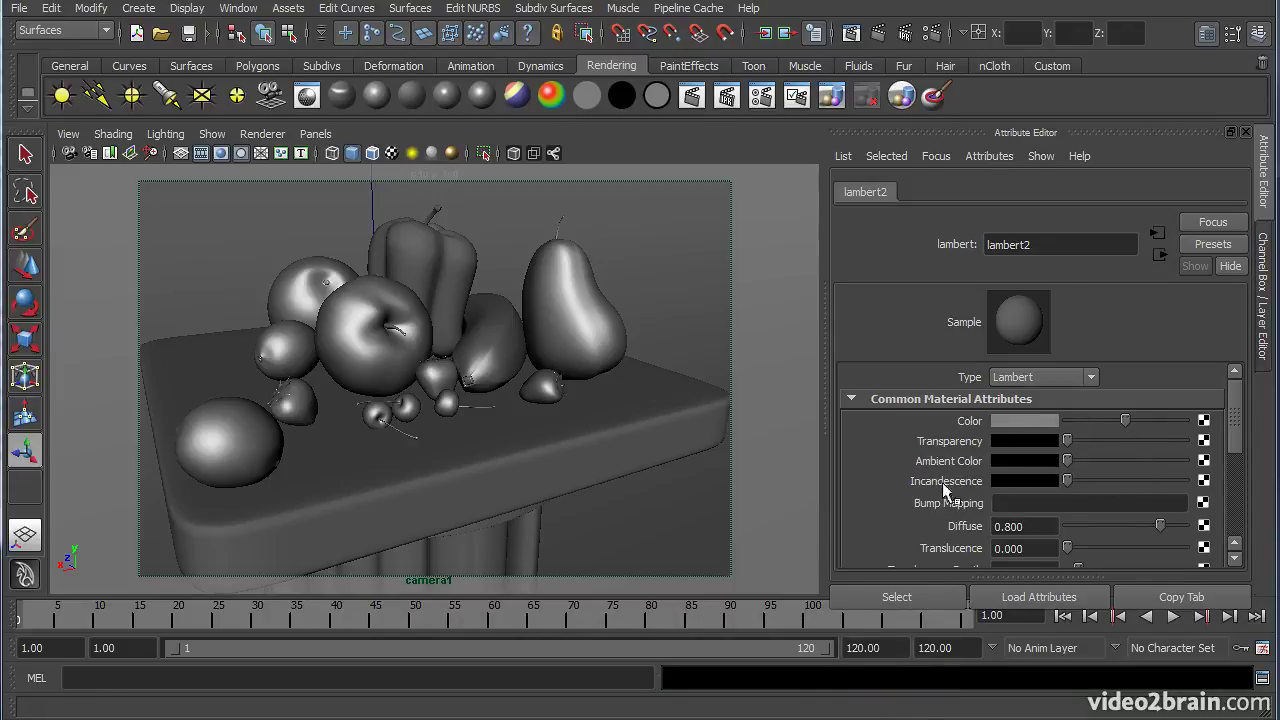
{"action": "left_click_drag", "start_coordinate": [1067, 481], "coordinate": [1210, 494]}
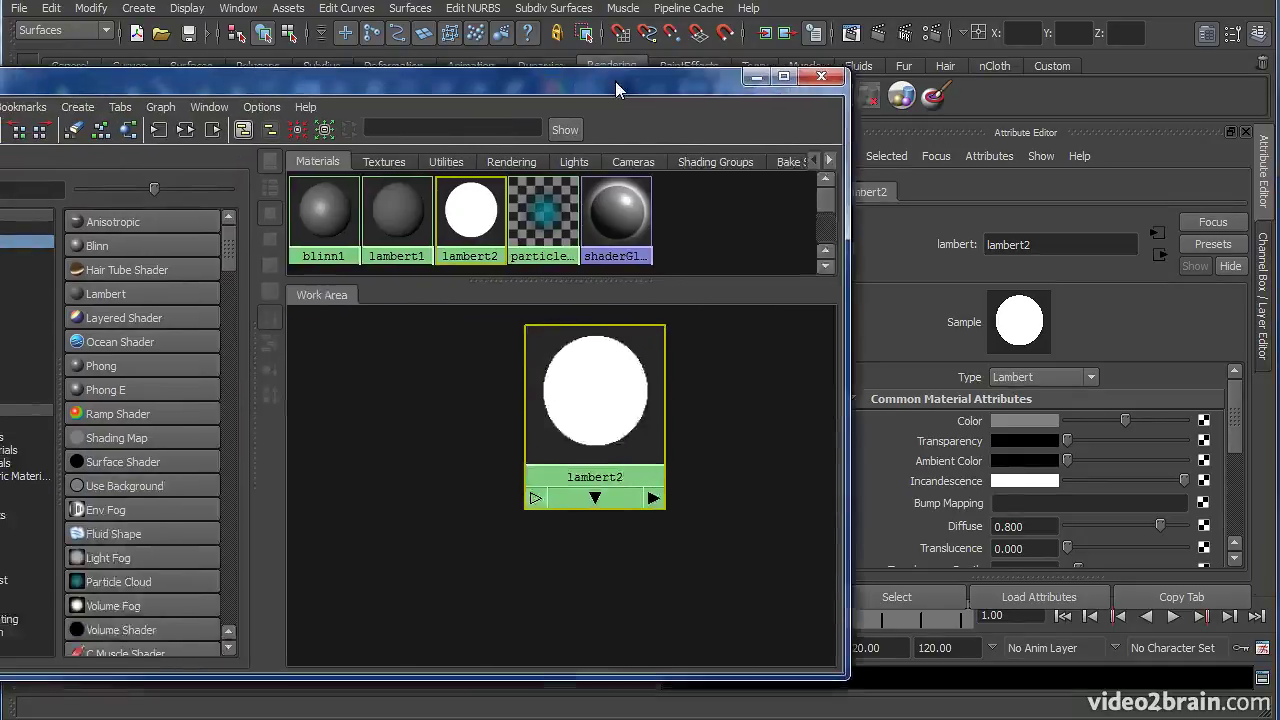
Render the camera1 view again with the white incandescent pepper material.
{"action": "left_click_drag", "start_coordinate": [617, 89], "coordinate": [764, 76]}
{"action": "left_click_drag", "start_coordinate": [540, 716], "coordinate": [885, 66]}
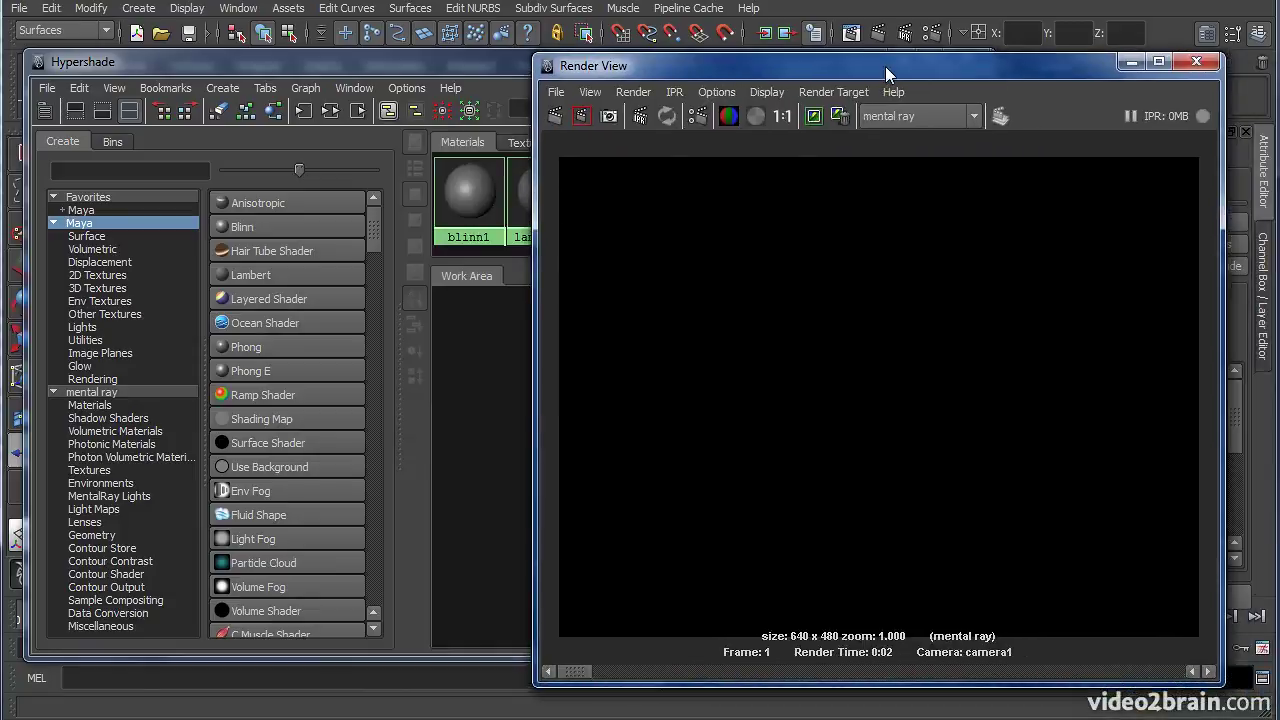
{"action": "left_click", "coordinate": [556, 118]}
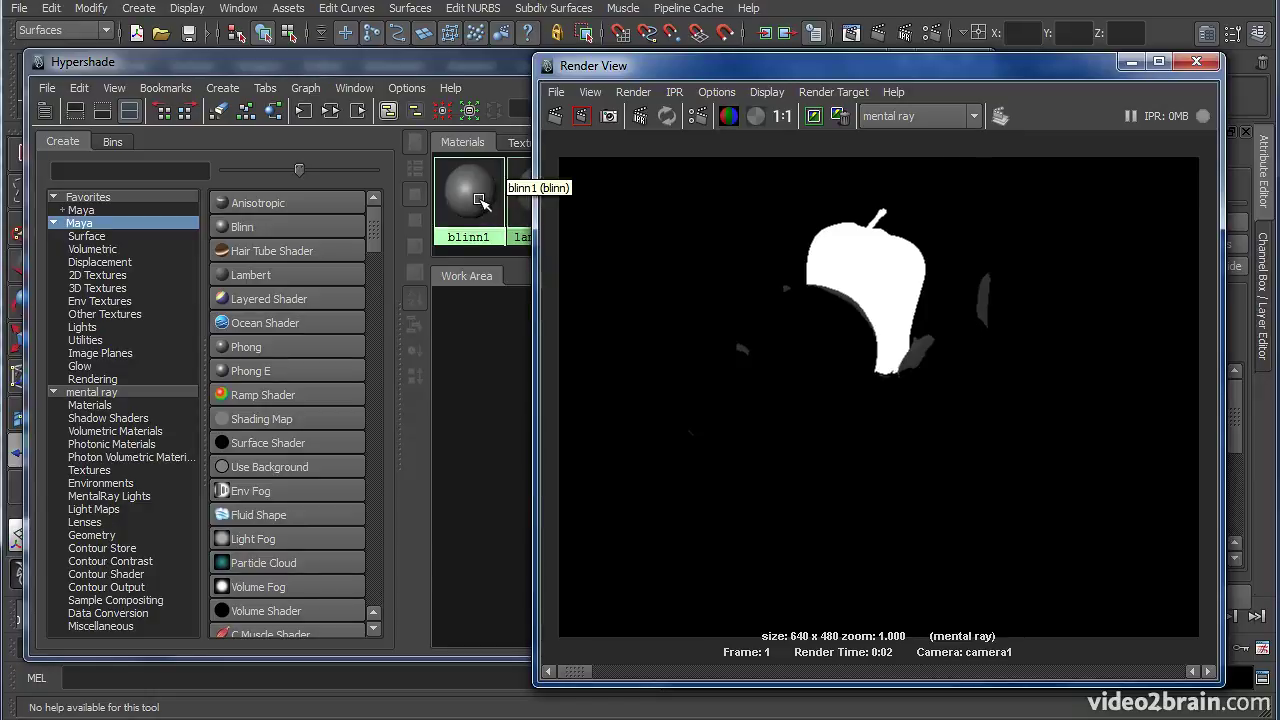
Enable Final Gathering in the mental ray indirect lighting settings and close the render settings.
{"action": "left_click", "coordinate": [493, 110]}
{"action": "left_click_drag", "start_coordinate": [277, 93], "coordinate": [334, 30]}
{"action": "left_click", "coordinate": [515, 61]}
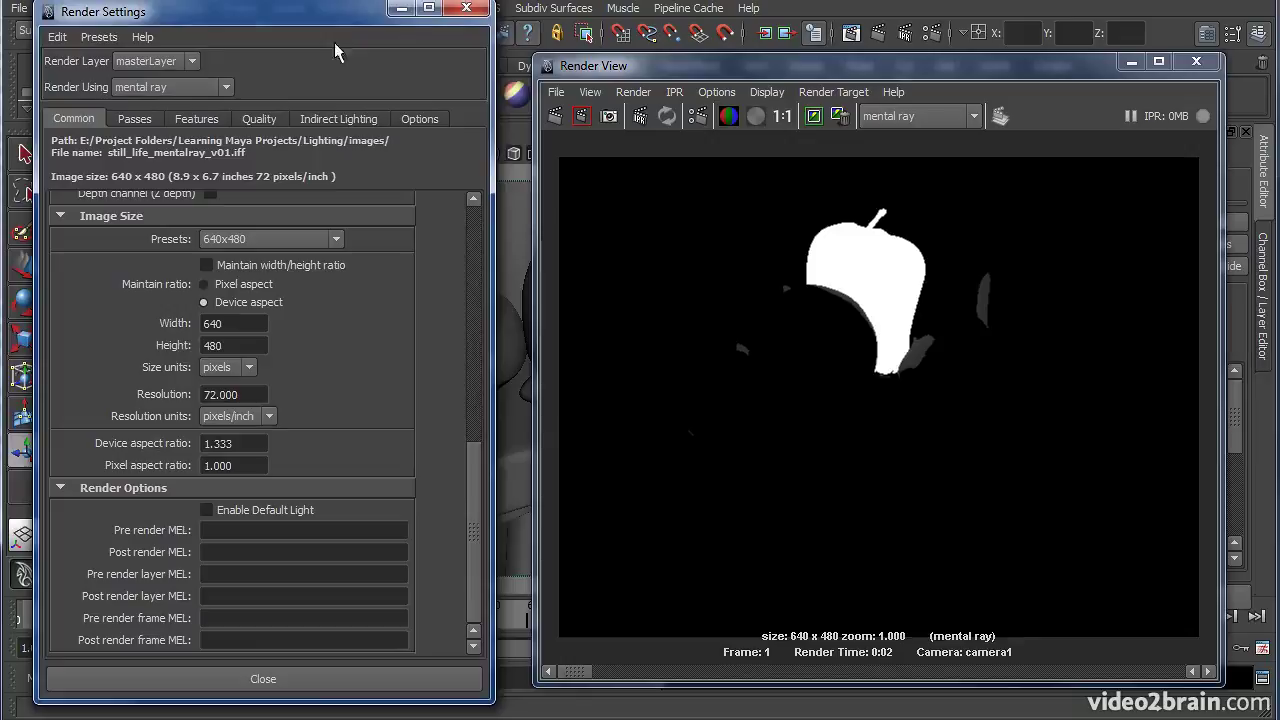
{"action": "left_click", "coordinate": [336, 116]}
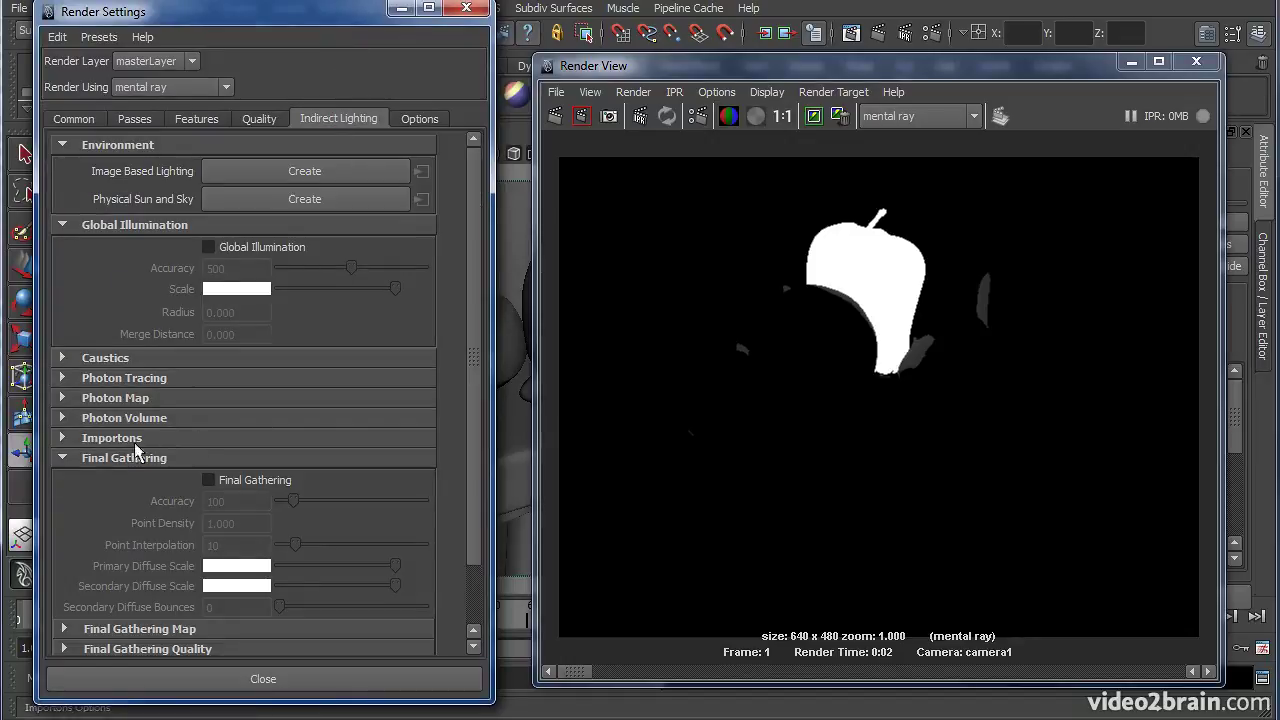
{"action": "left_click", "coordinate": [262, 480]}
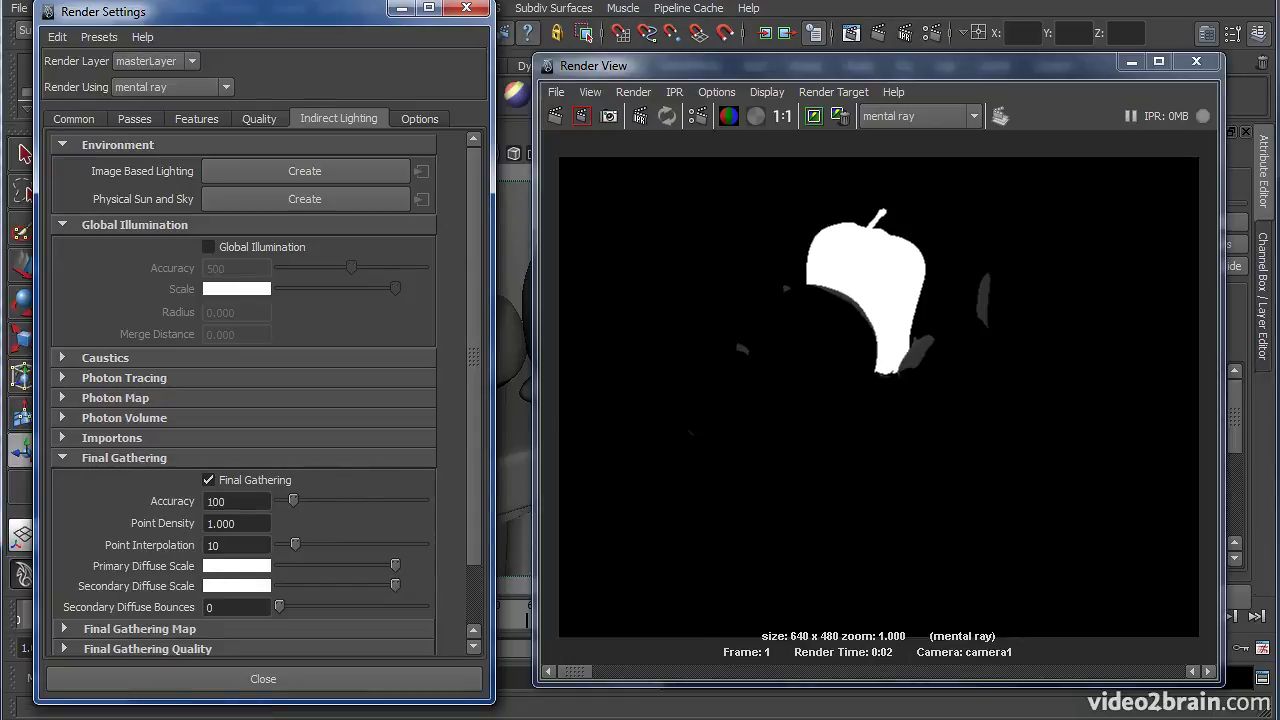
{"action": "left_click", "coordinate": [466, 8]}
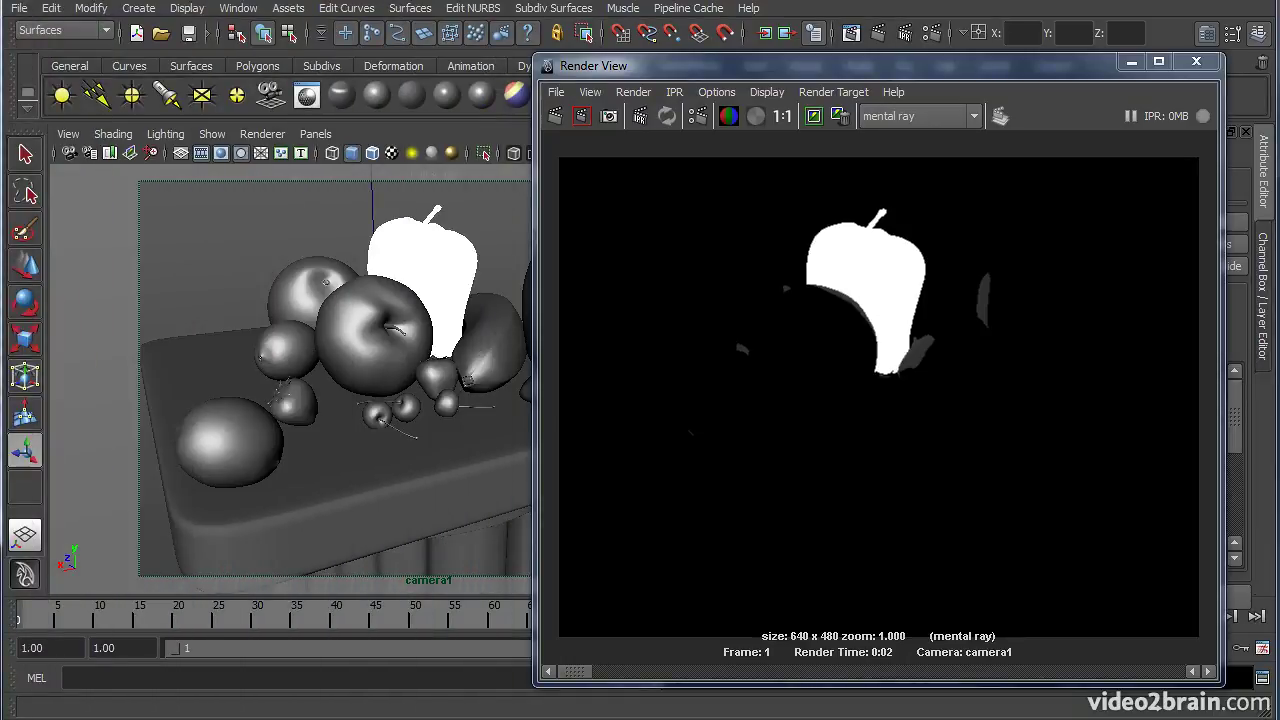
Re-render the camera1 view with Final Gathering to examine the light the pepper casts on the surrounding fruit.
{"action": "left_click_drag", "start_coordinate": [951, 60], "coordinate": [836, 51]}
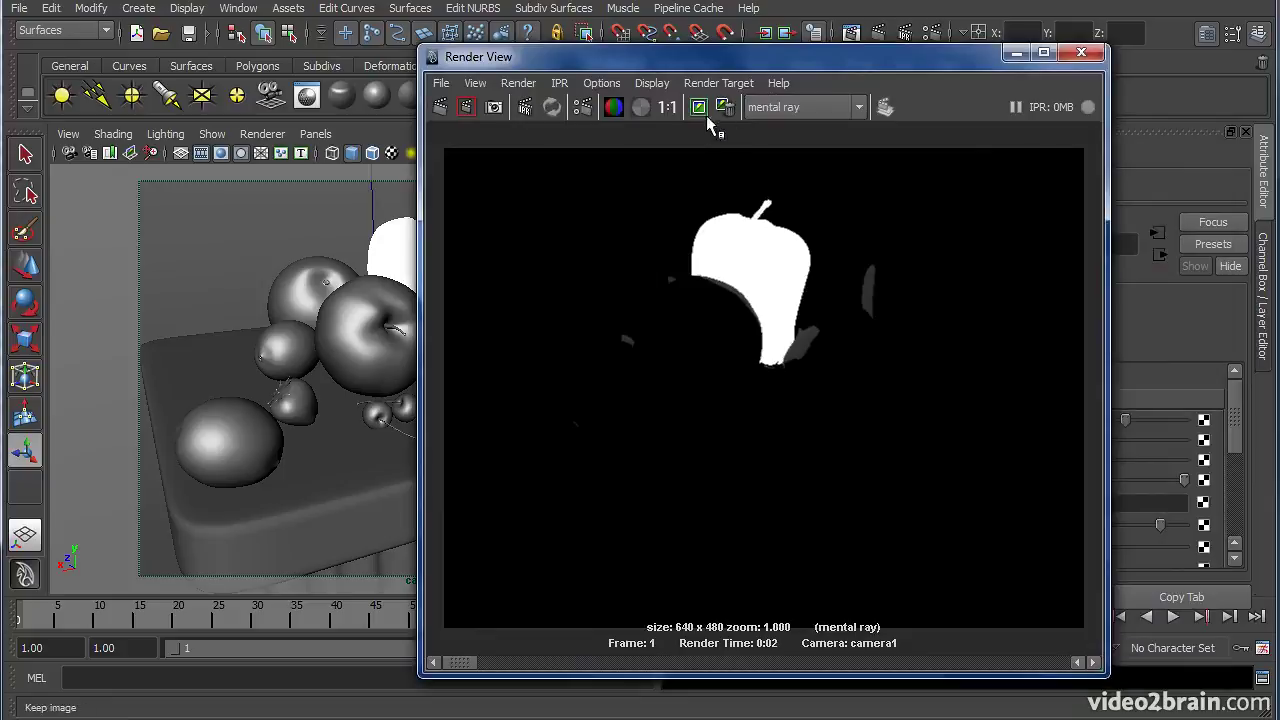
{"action": "left_click", "coordinate": [439, 108]}
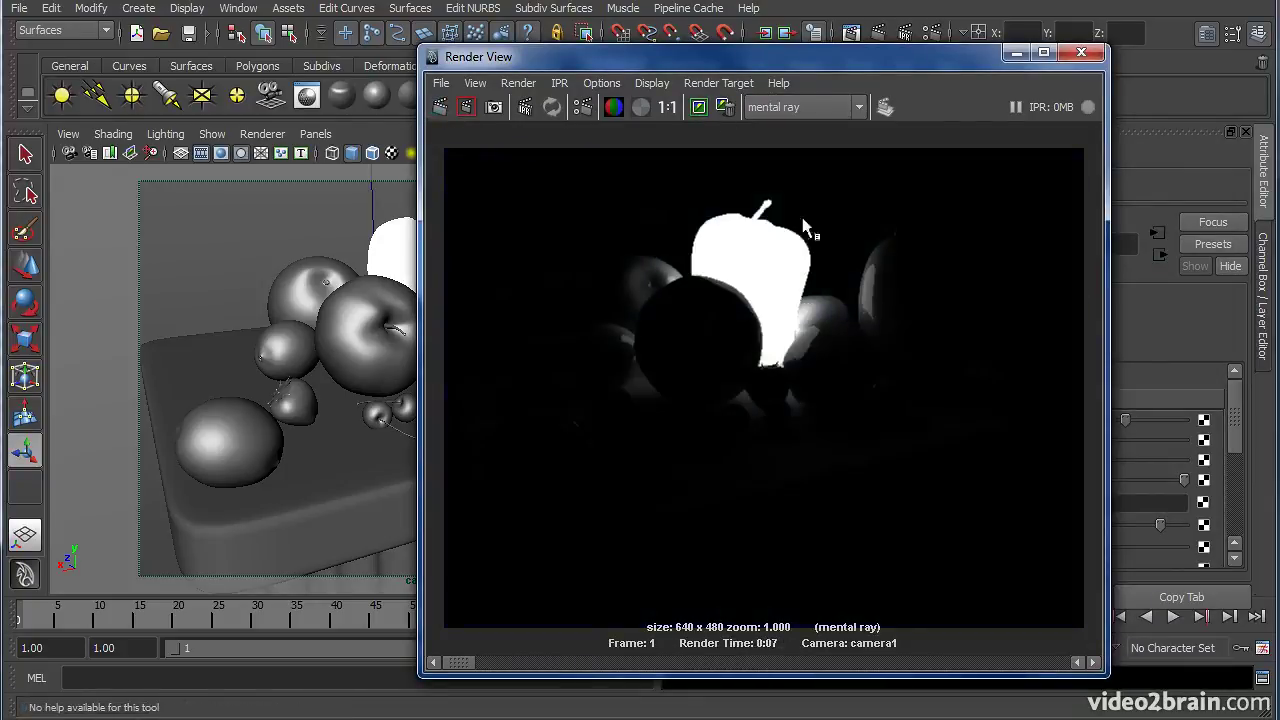
{"action": "left_click_drag", "start_coordinate": [887, 60], "coordinate": [757, 61]}
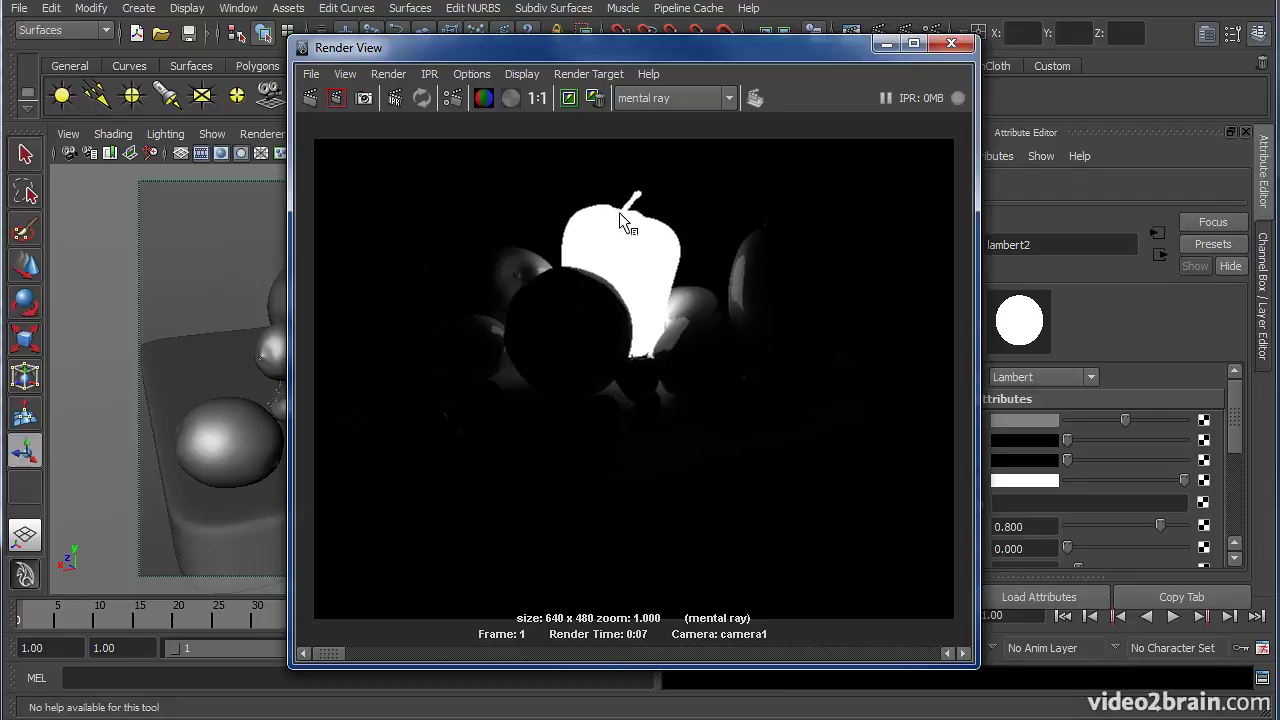
{"action": "key", "text": "alt+Tab"}
{"action": "left_click_drag", "start_coordinate": [542, 186], "coordinate": [582, 688]}
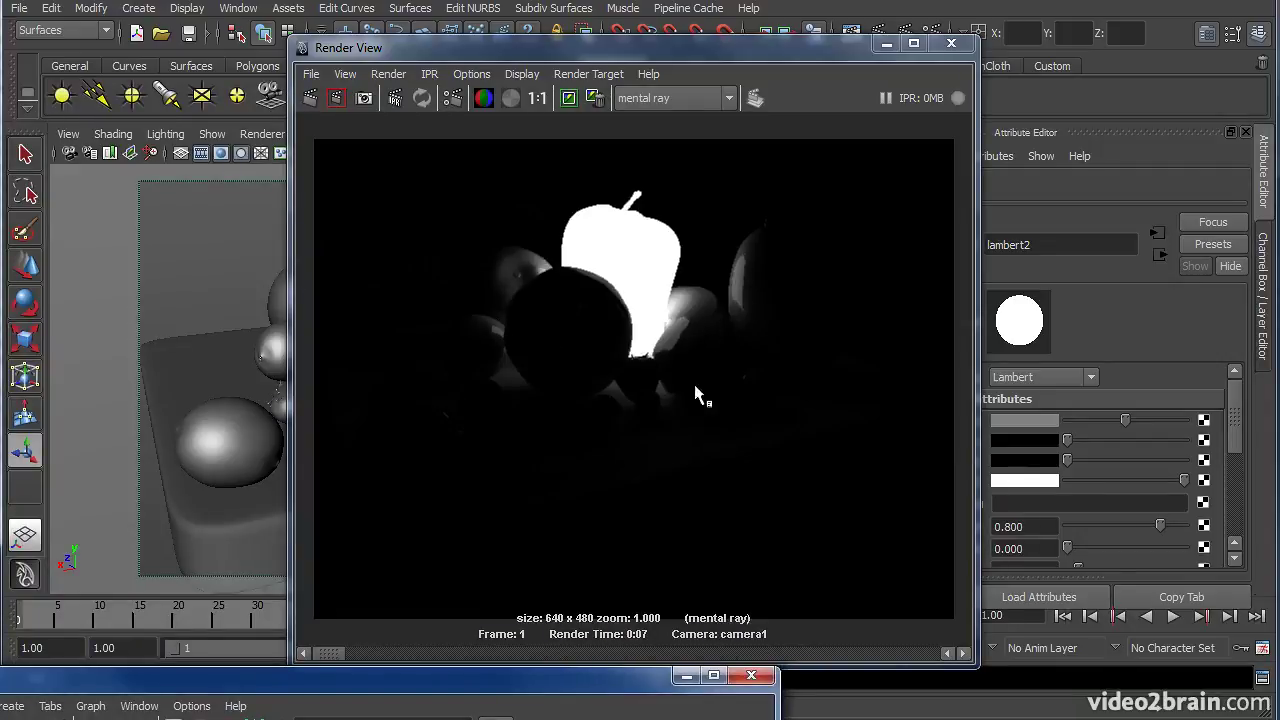
{"action": "left_click", "coordinate": [686, 676]}
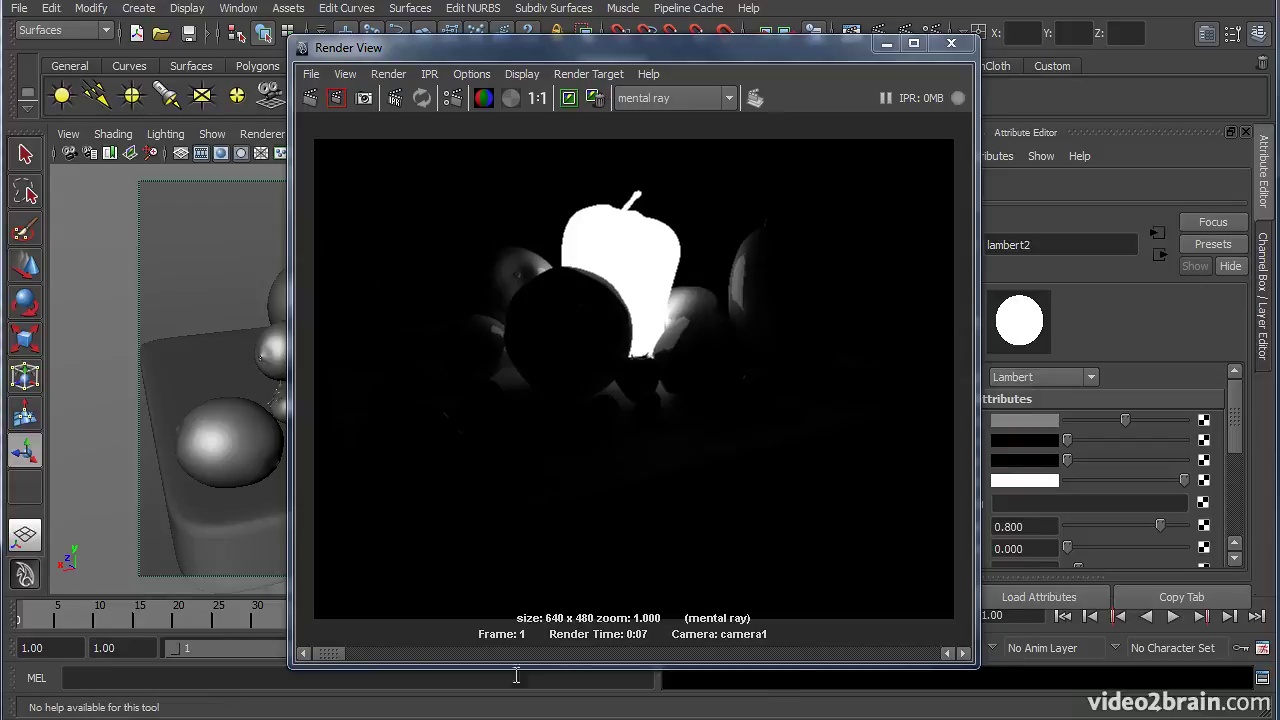
{"action": "mouse_move", "coordinate": [329, 656]}
{"action": "left_mouse_down"}
{"action": "mouse_move", "coordinate": [360, 660]}
{"action": "mouse_move", "coordinate": [337, 653]}
{"action": "left_mouse_up"}
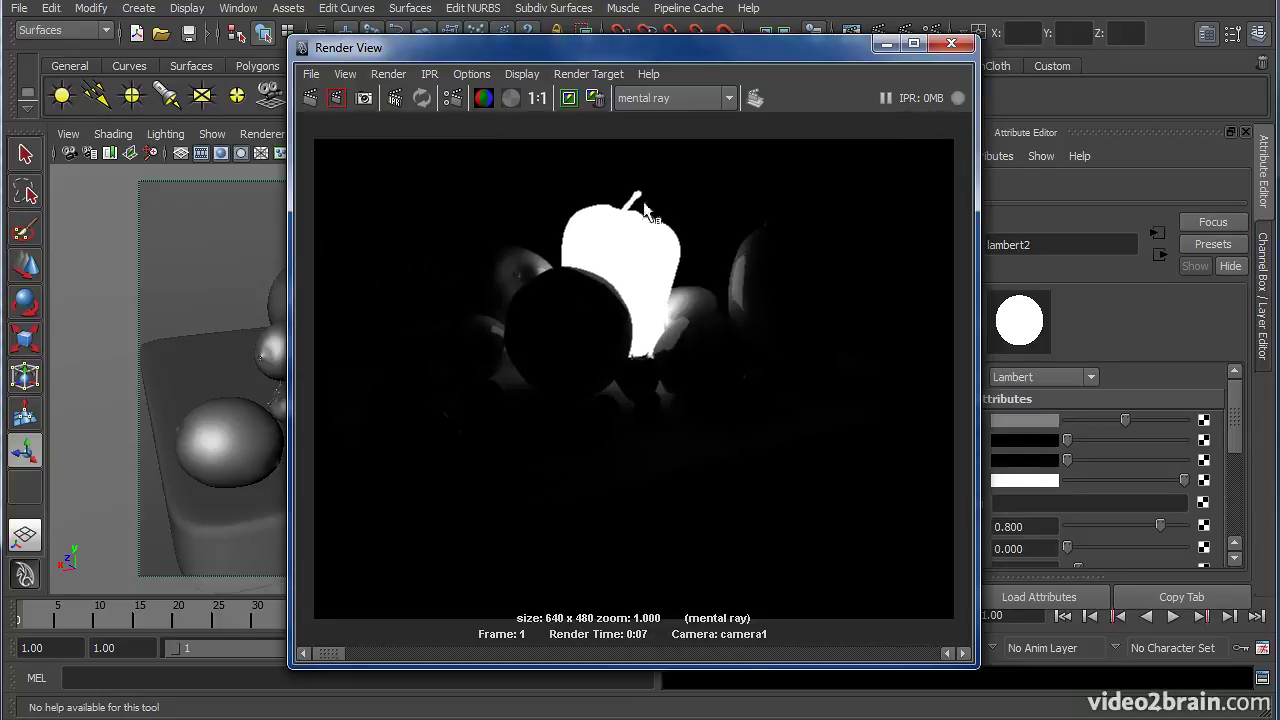
Assign the blinn1 material to the pepper and clear the Hypershade and render windows off the viewport.
{"action": "left_click_drag", "start_coordinate": [770, 48], "coordinate": [1020, 115]}
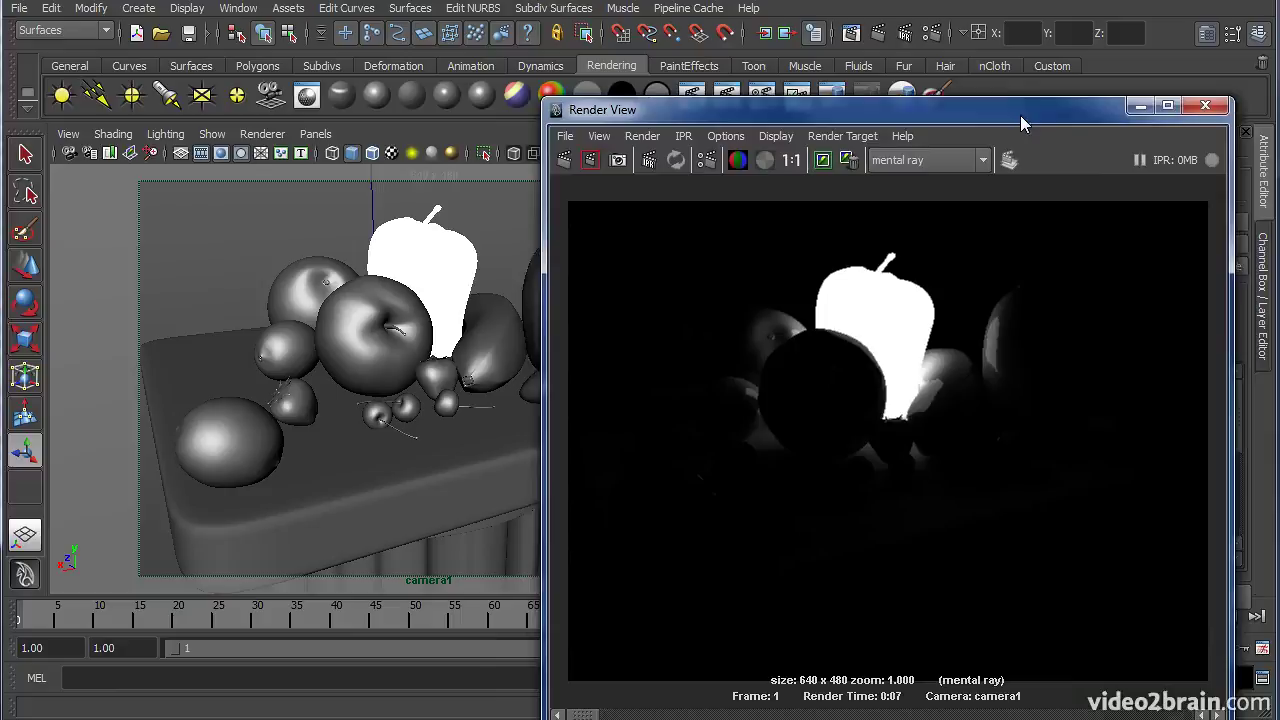
{"action": "left_click_drag", "start_coordinate": [350, 718], "coordinate": [1, 100]}
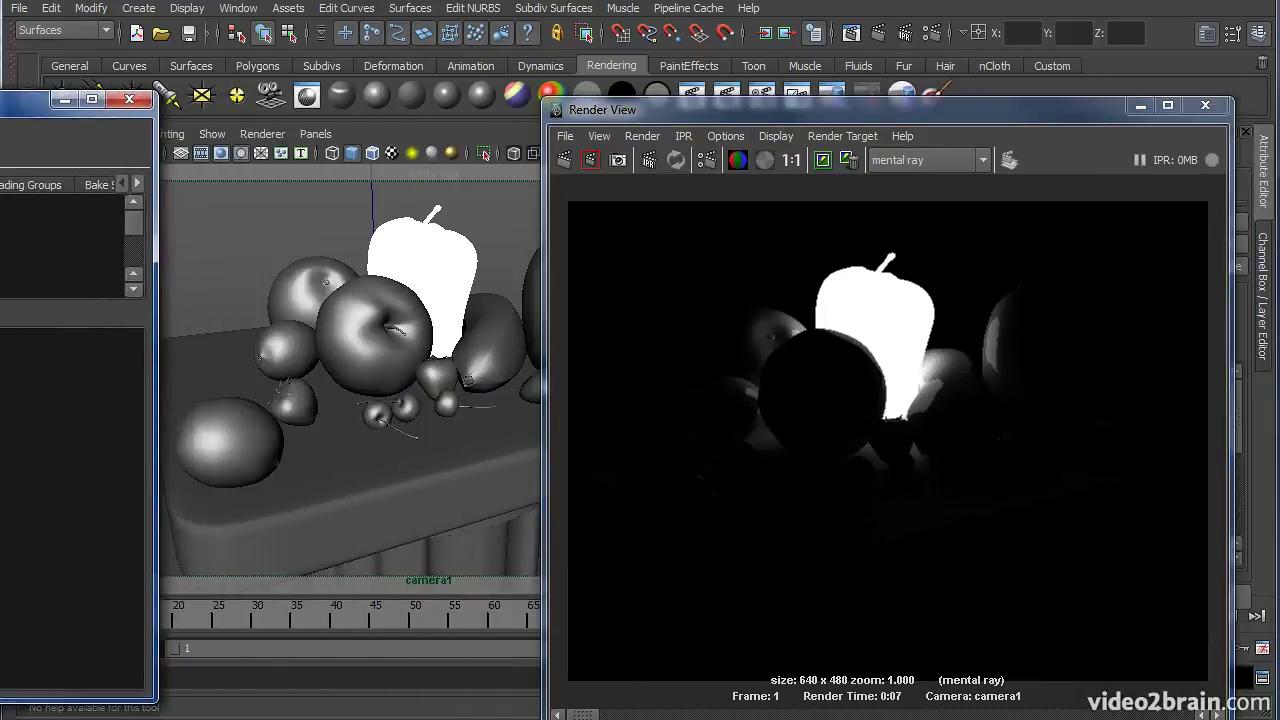
{"action": "left_click", "coordinate": [410, 263]}
{"action": "left_click_drag", "start_coordinate": [1, 105], "coordinate": [480, 101]}
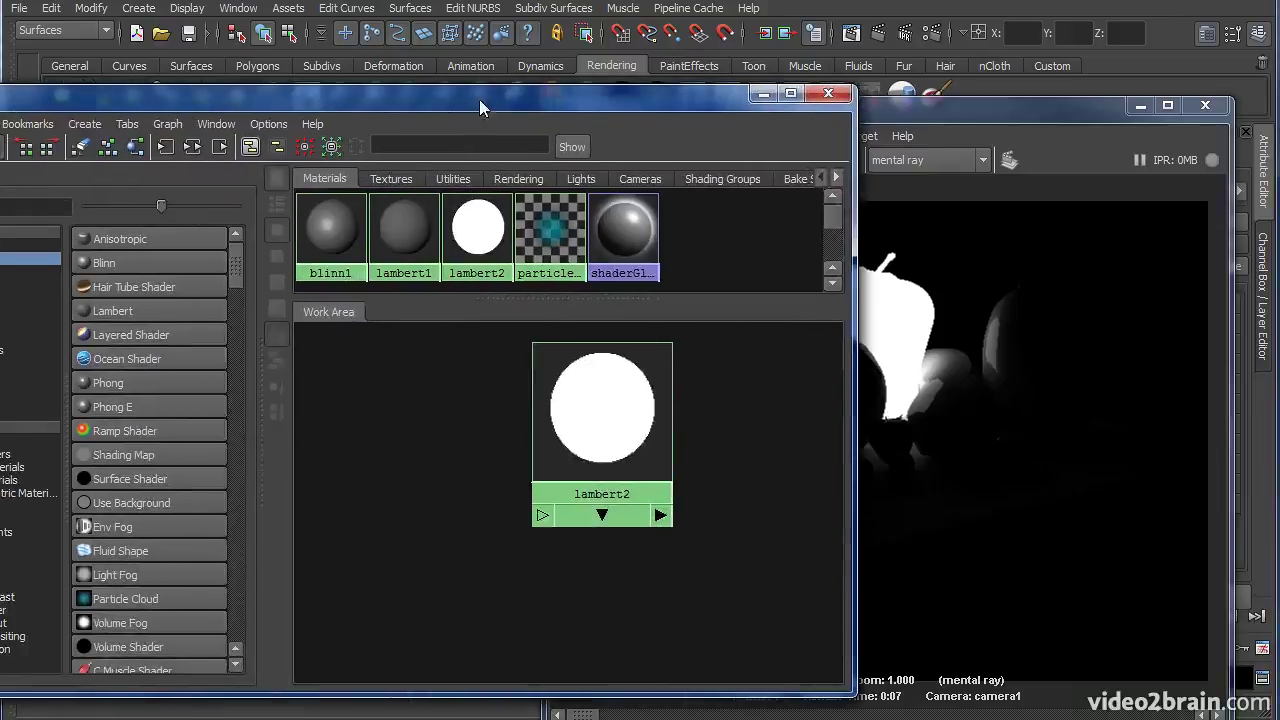
{"action": "right_click", "coordinate": [327, 236]}
{"action": "right_click_drag", "start_coordinate": [327, 236], "coordinate": [329, 149]}
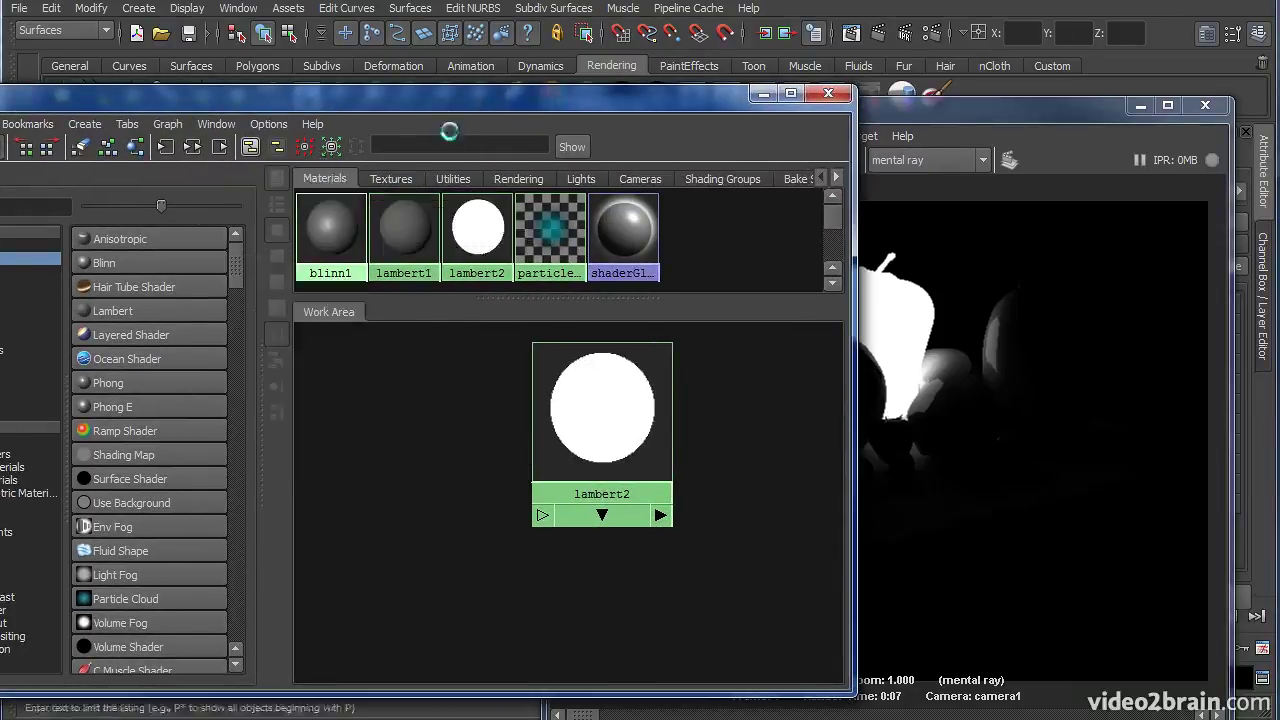
{"action": "left_click_drag", "start_coordinate": [557, 99], "coordinate": [0, 97]}
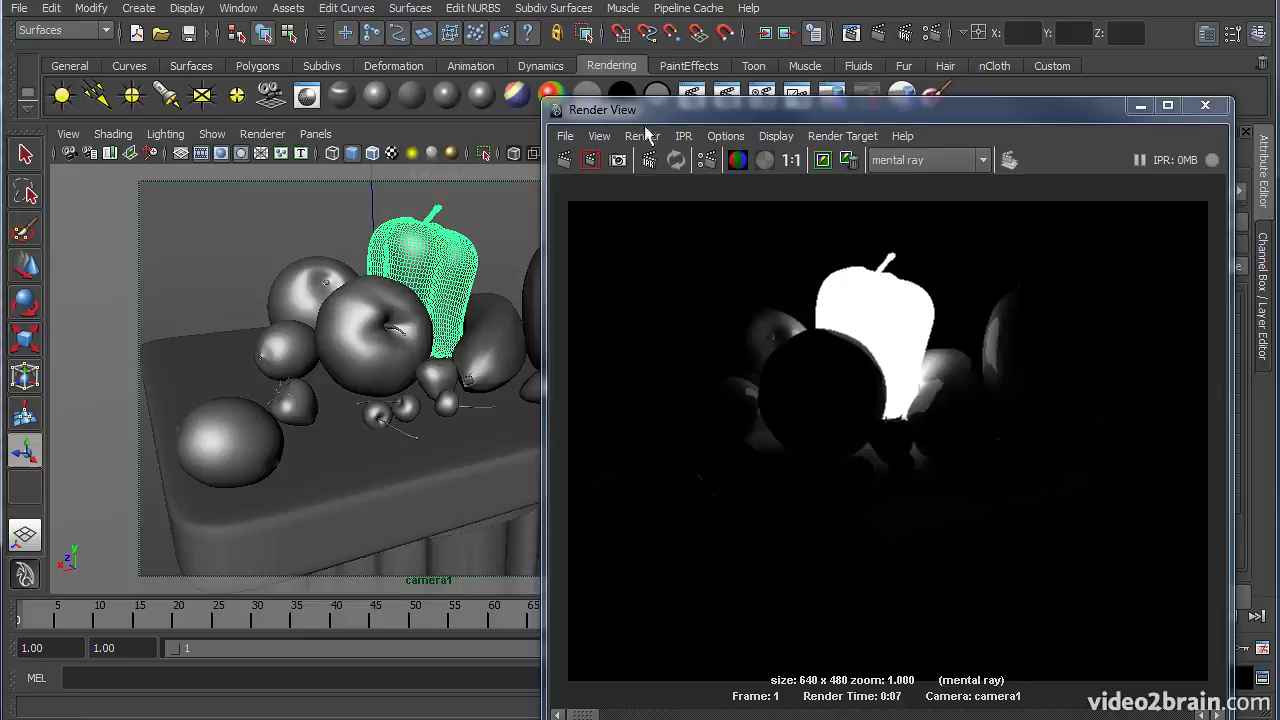
{"action": "left_click_drag", "start_coordinate": [895, 118], "coordinate": [515, 90]}
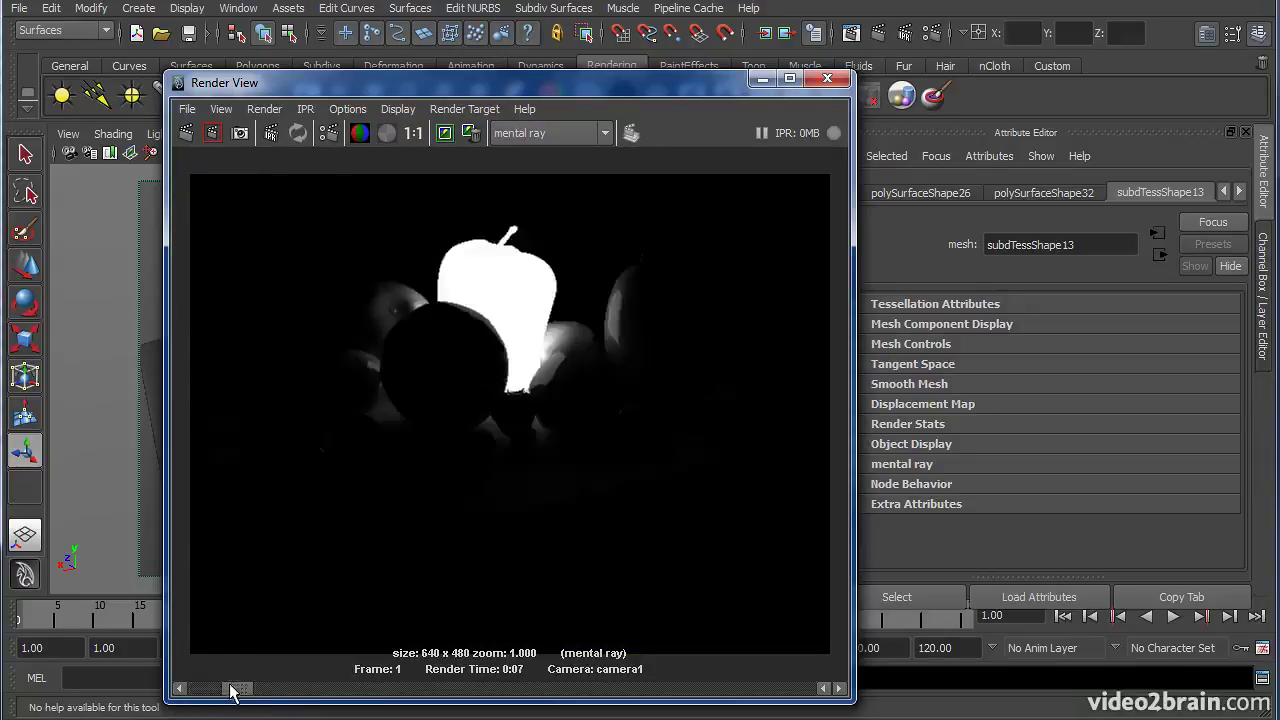
{"action": "left_click_drag", "start_coordinate": [656, 83], "coordinate": [258, 713]}
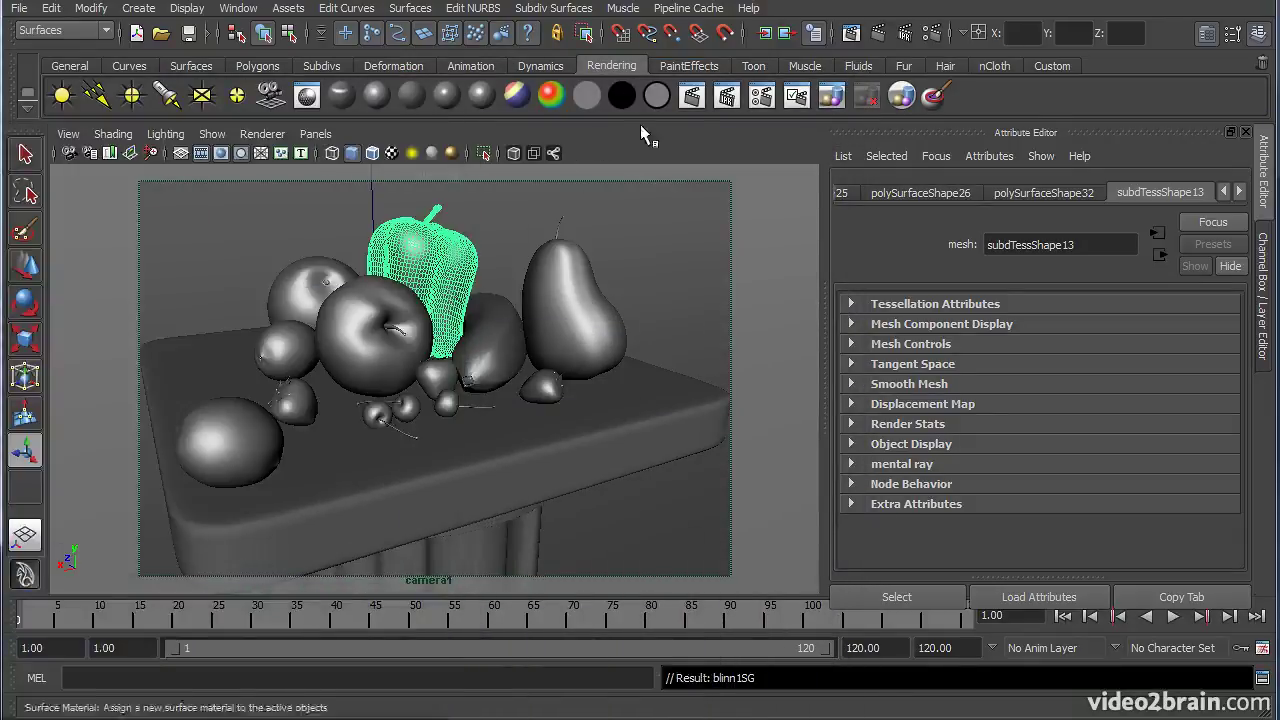
Create a polygon sphere at the pedestal's base, working in the perspective view.
{"action": "key", "text": "space"}
{"action": "left_click_drag", "start_coordinate": [694, 363], "coordinate": [681, 503], "text": "alt"}
{"action": "left_click", "coordinate": [702, 465]}
{"action": "middle_click_drag", "start_coordinate": [681, 502], "coordinate": [691, 468], "text": "alt"}
{"action": "right_click_drag", "start_coordinate": [668, 475], "coordinate": [714, 486], "text": "alt"}
{"action": "key", "text": "space"}
{"action": "middle_click_drag", "start_coordinate": [598, 365], "coordinate": [632, 434], "text": "alt"}
{"action": "right_click_drag", "start_coordinate": [663, 346], "coordinate": [378, 354], "text": "alt"}
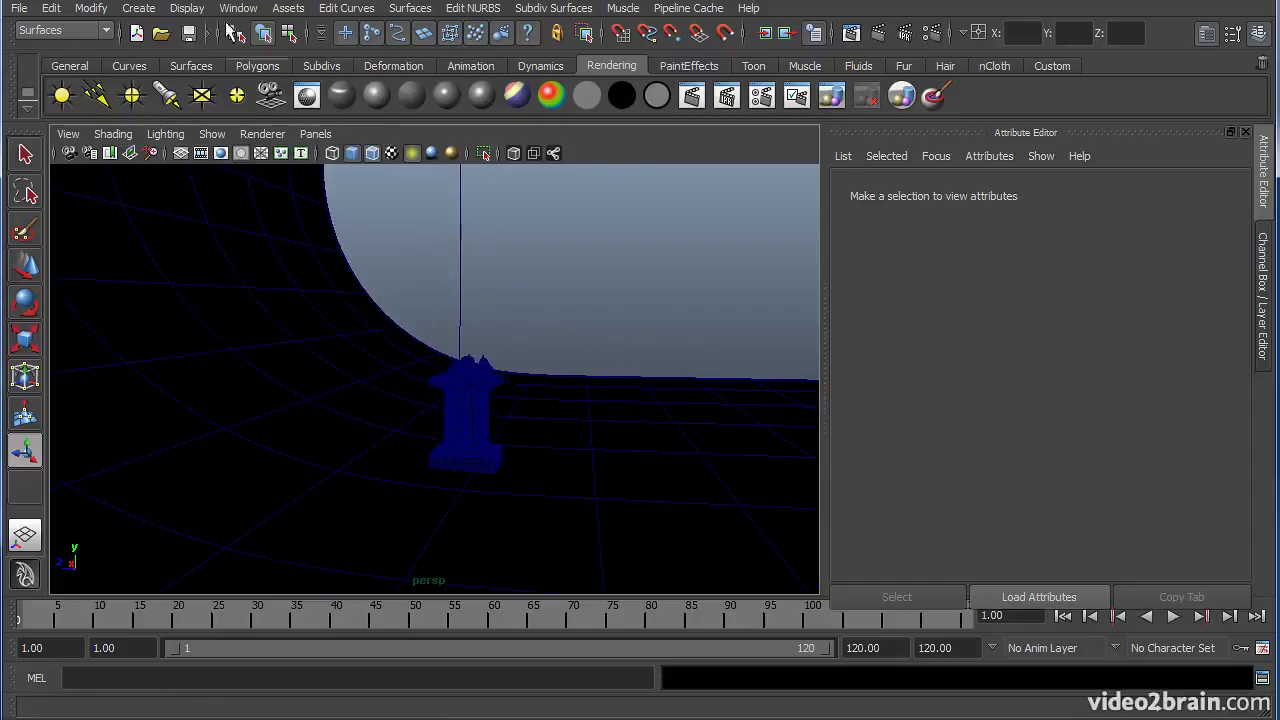
{"action": "left_click", "coordinate": [139, 8]}
{"action": "mouse_move", "coordinate": [165, 56]}
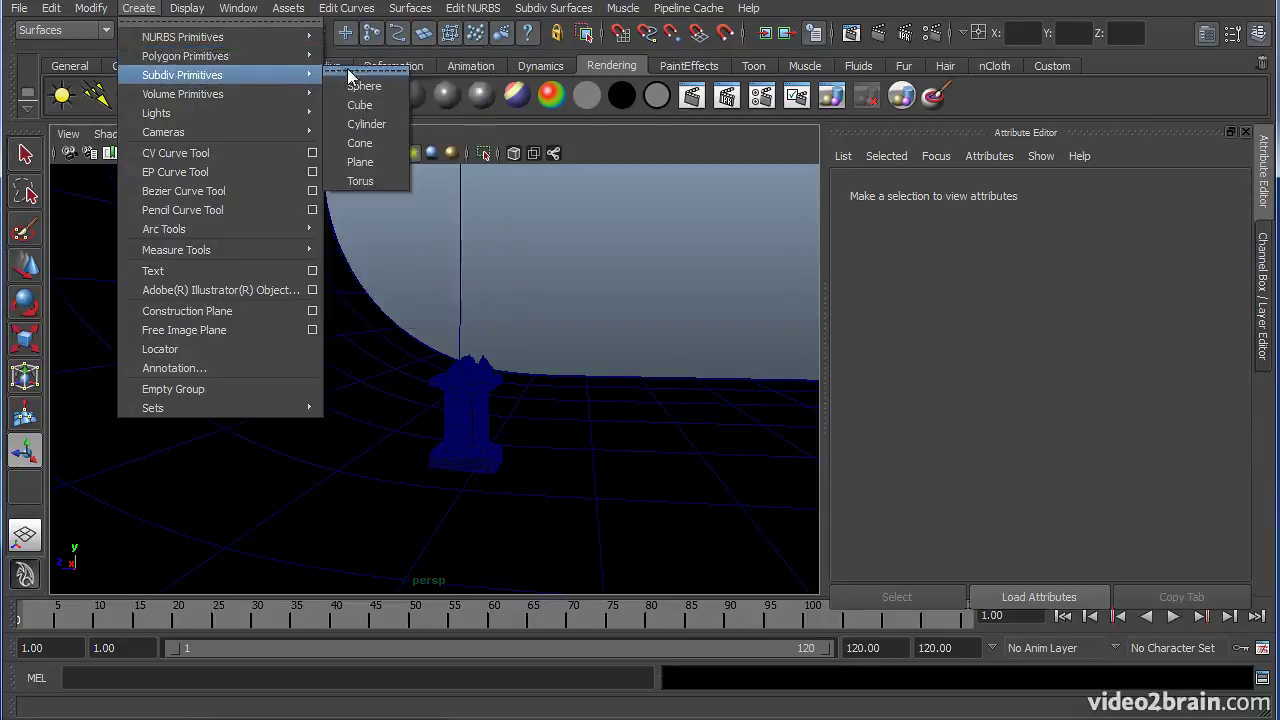
{"action": "left_click", "coordinate": [381, 67]}
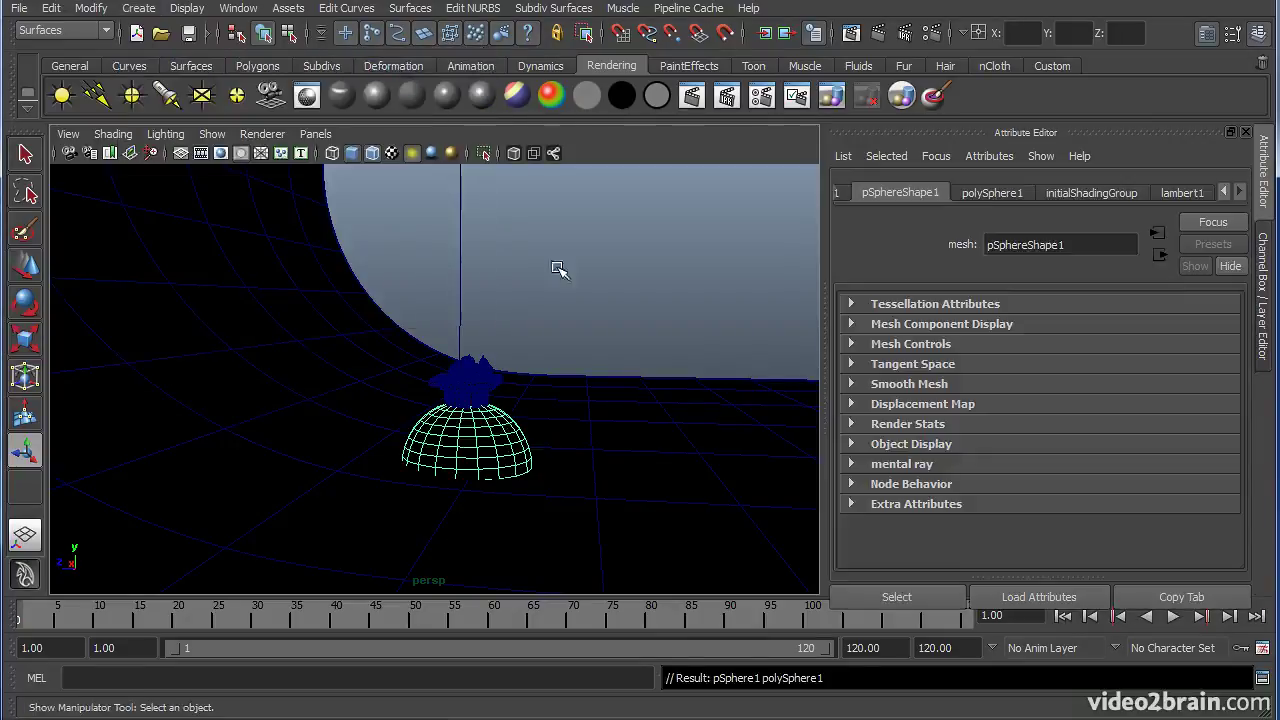
Scale the sphere up well beyond the pedestal's width and raise it above the still life.
{"action": "key", "text": "r"}
{"action": "left_click_drag", "start_coordinate": [474, 468], "coordinate": [772, 450]}
{"action": "key", "text": "w"}
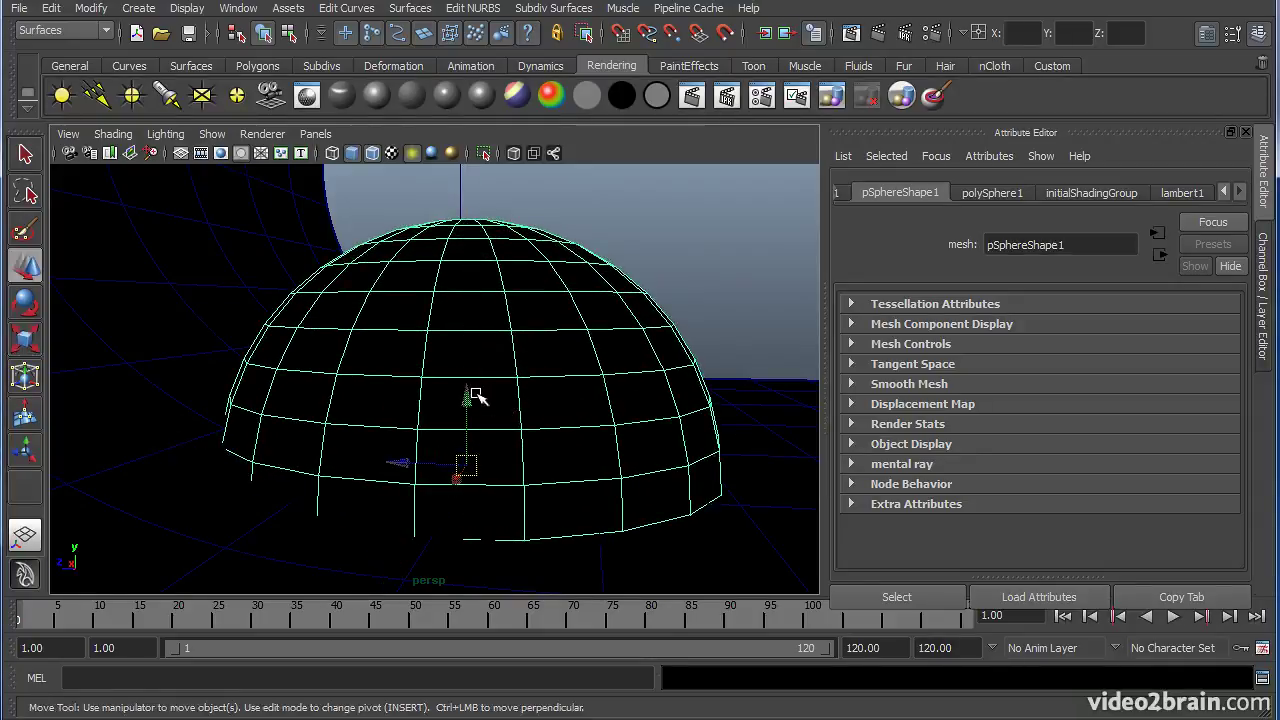
{"action": "left_click_drag", "start_coordinate": [466, 398], "coordinate": [472, 247]}
{"action": "right_click_drag", "start_coordinate": [597, 314], "coordinate": [432, 334], "text": "alt"}
{"action": "left_click_drag", "start_coordinate": [458, 276], "coordinate": [457, 194]}
{"action": "right_click_drag", "start_coordinate": [585, 279], "coordinate": [446, 275], "text": "alt"}
{"action": "left_click_drag", "start_coordinate": [449, 241], "coordinate": [451, 203]}
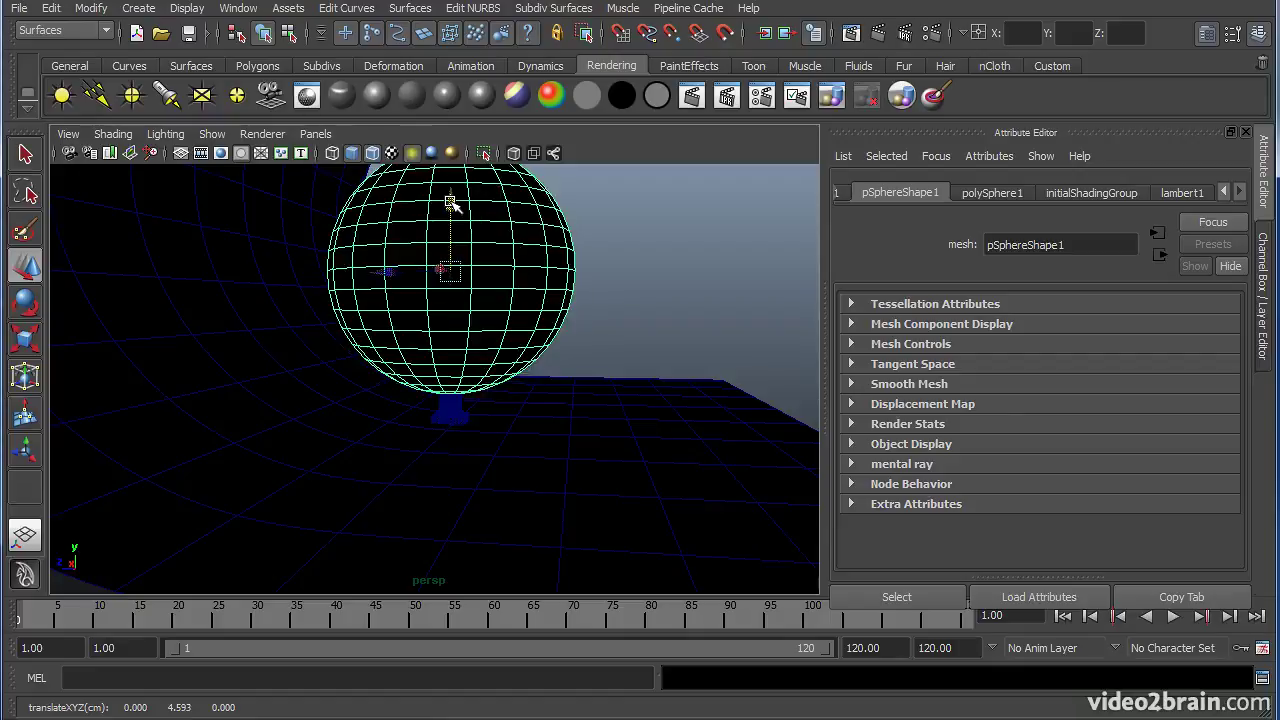
Delete the faces of the sphere's lower half in the front view and return to object mode with the dome selected.
{"action": "key", "text": "space"}
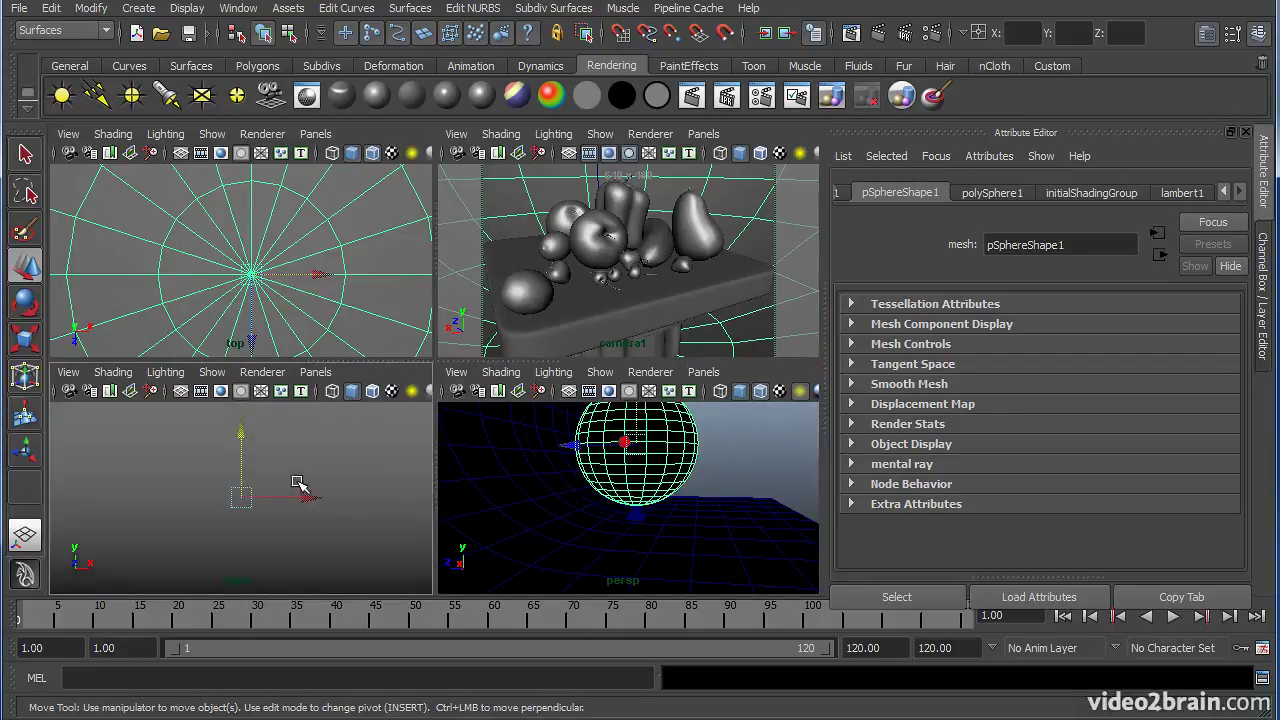
{"action": "key", "text": "space"}
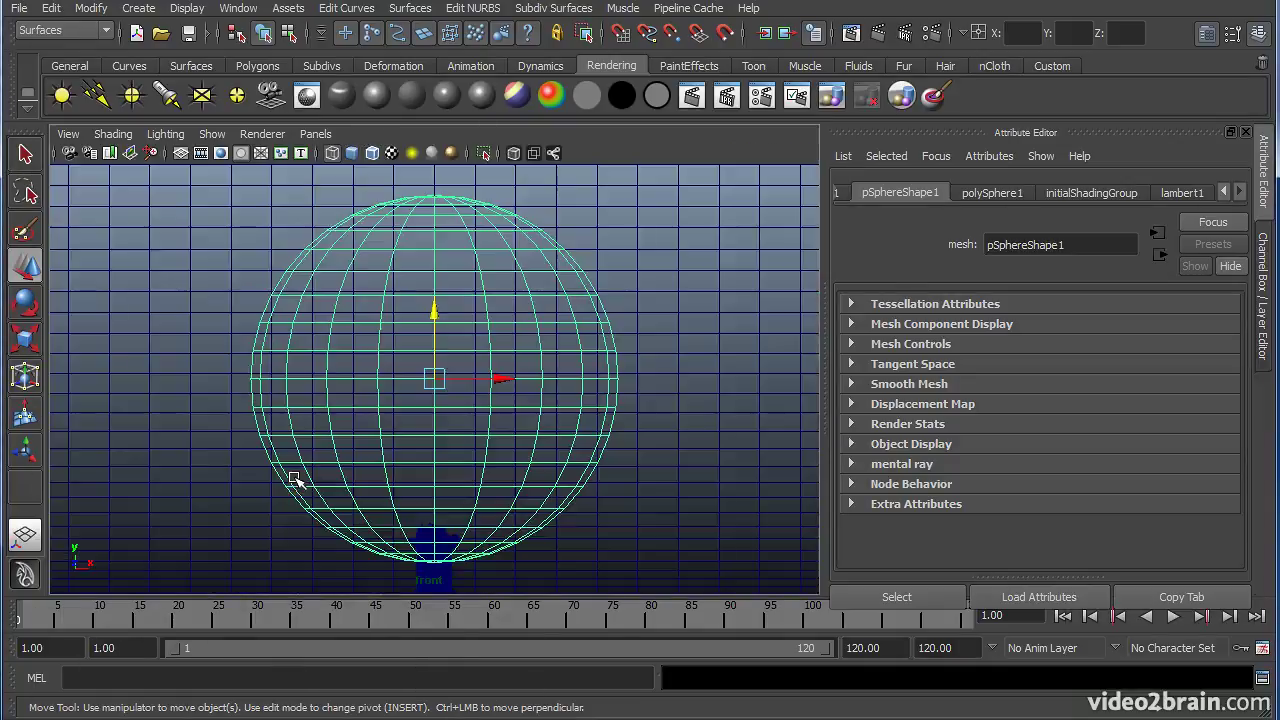
{"action": "right_click", "coordinate": [330, 386]}
{"action": "left_click", "coordinate": [245, 382]}
{"action": "left_click_drag", "start_coordinate": [225, 398], "coordinate": [660, 566]}
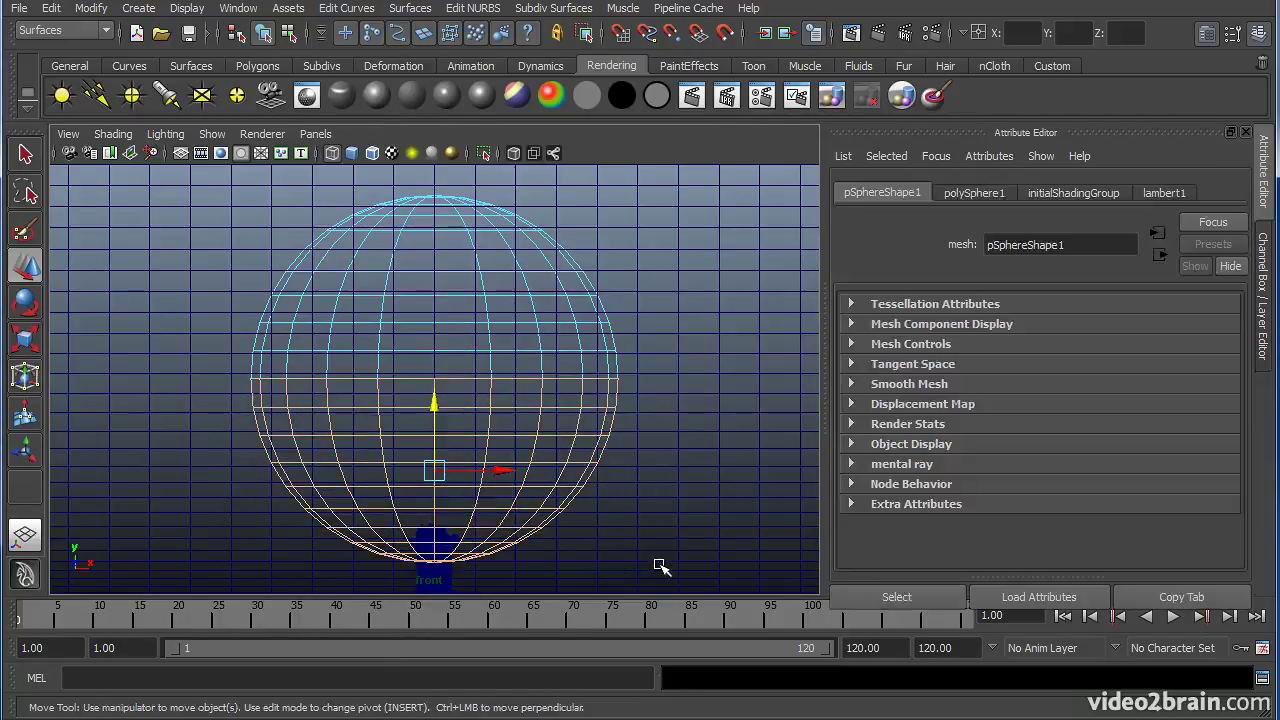
{"action": "key", "text": "Delete"}
{"action": "key", "text": "space"}
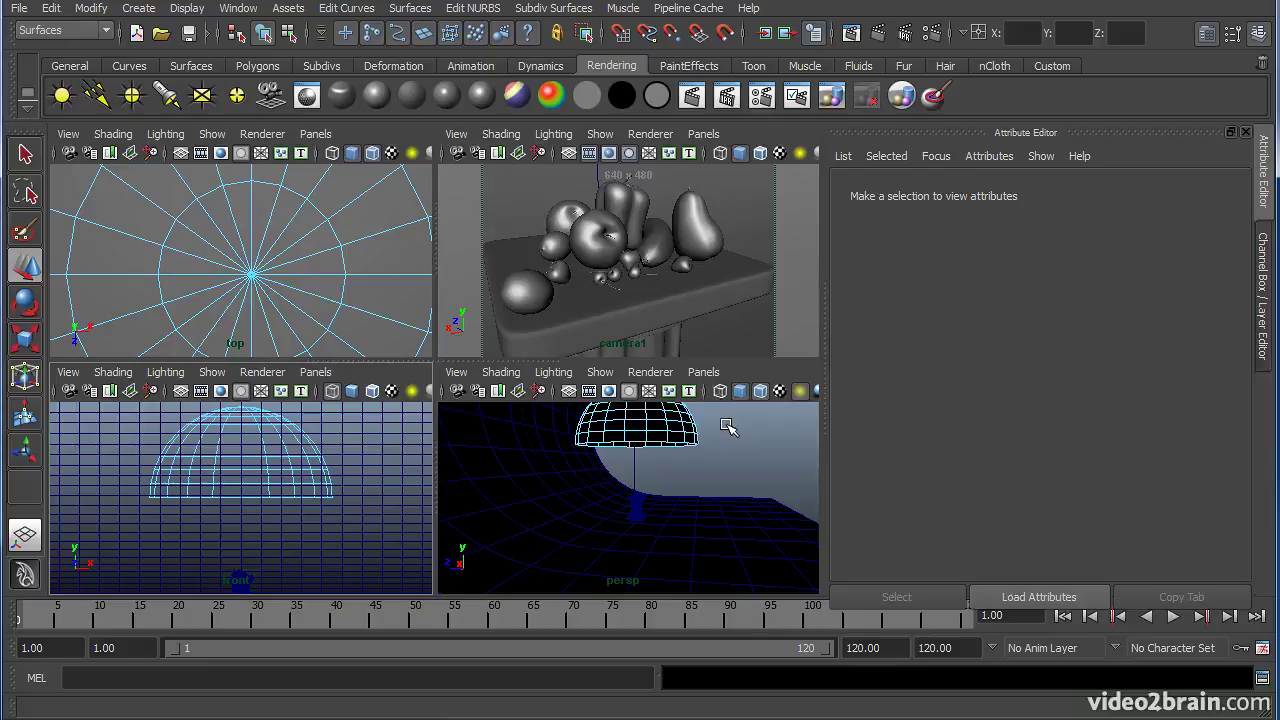
{"action": "key", "text": "F8"}
{"action": "key", "text": "F8"}
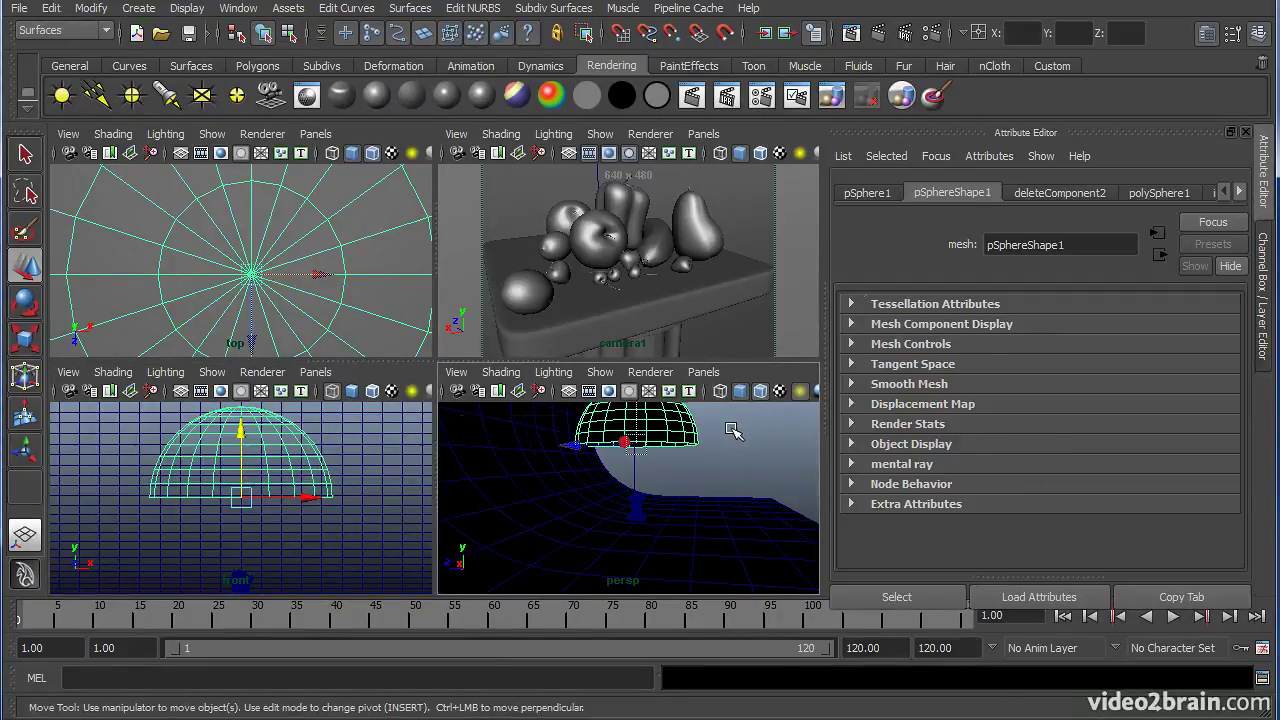
Lower the dome so it covers the fruit and the upper part of the pedestal.
{"action": "key", "text": "space"}
{"action": "left_click_drag", "start_coordinate": [452, 206], "coordinate": [482, 316]}
{"action": "left_click_drag", "start_coordinate": [484, 394], "coordinate": [450, 440], "text": "alt"}
{"action": "right_click_drag", "start_coordinate": [510, 382], "coordinate": [412, 451], "text": "alt"}
{"action": "left_click_drag", "start_coordinate": [412, 452], "coordinate": [474, 409], "text": "alt"}
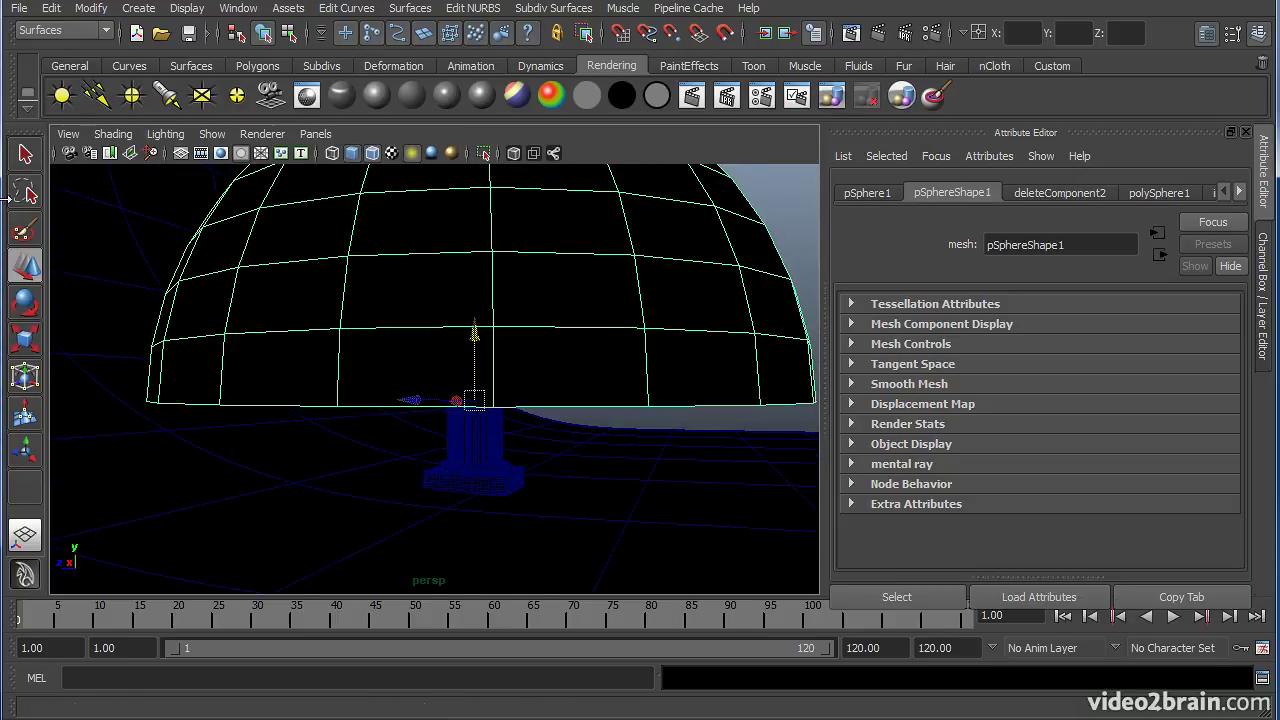
Assign the white incandescent lambert2 material to the dome.
{"action": "left_click_drag", "start_coordinate": [0, 125], "coordinate": [785, 105]}
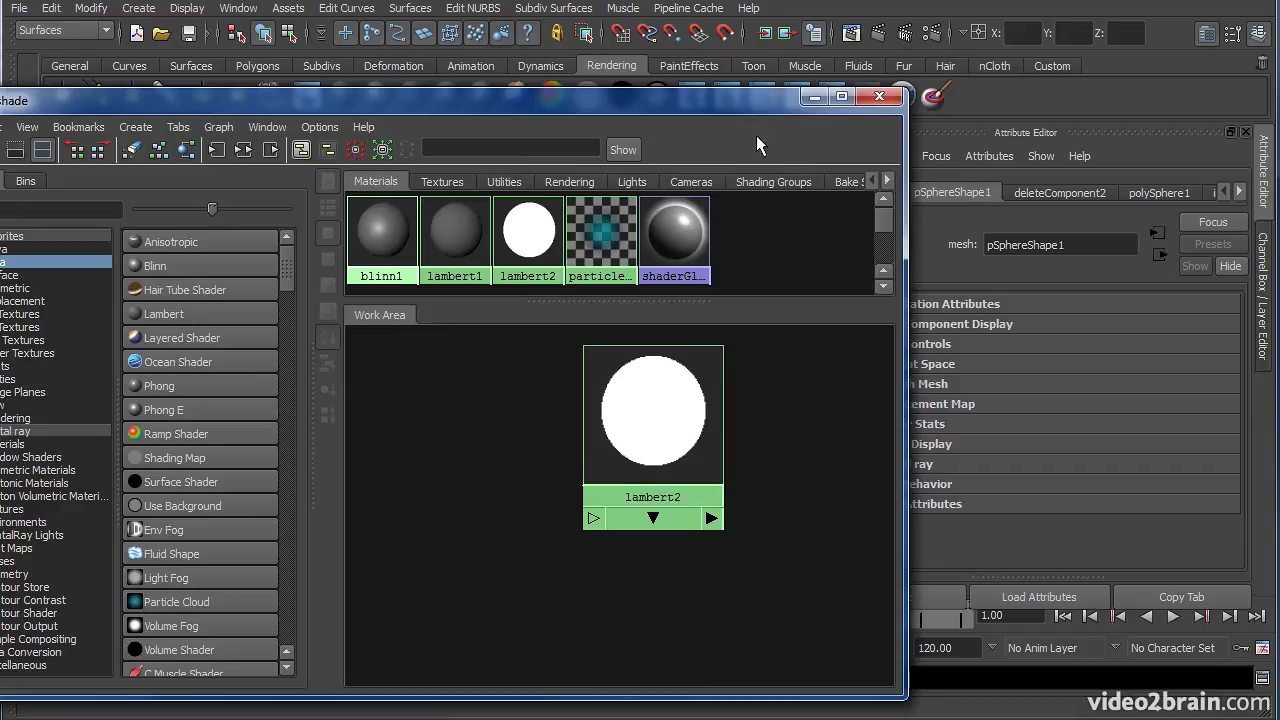
{"action": "left_click", "coordinate": [663, 416]}
{"action": "right_click_drag", "start_coordinate": [637, 415], "coordinate": [630, 350]}
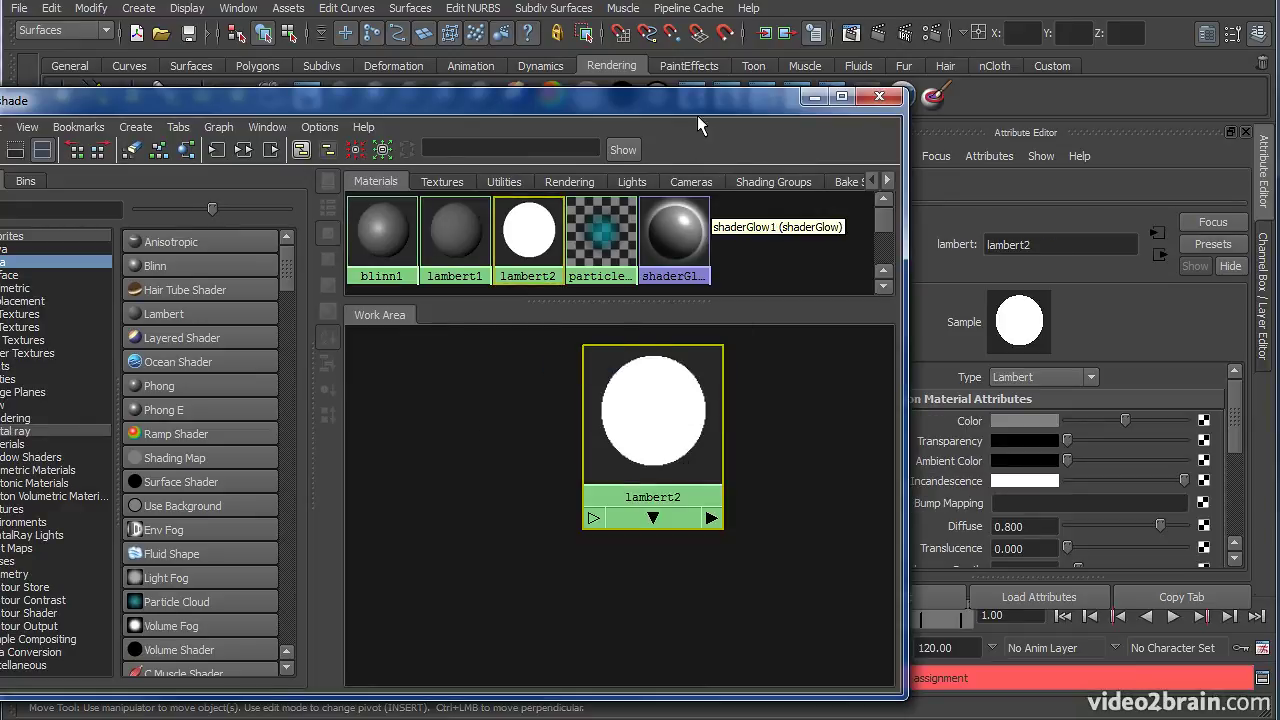
{"action": "left_click_drag", "start_coordinate": [705, 121], "coordinate": [0, 310]}
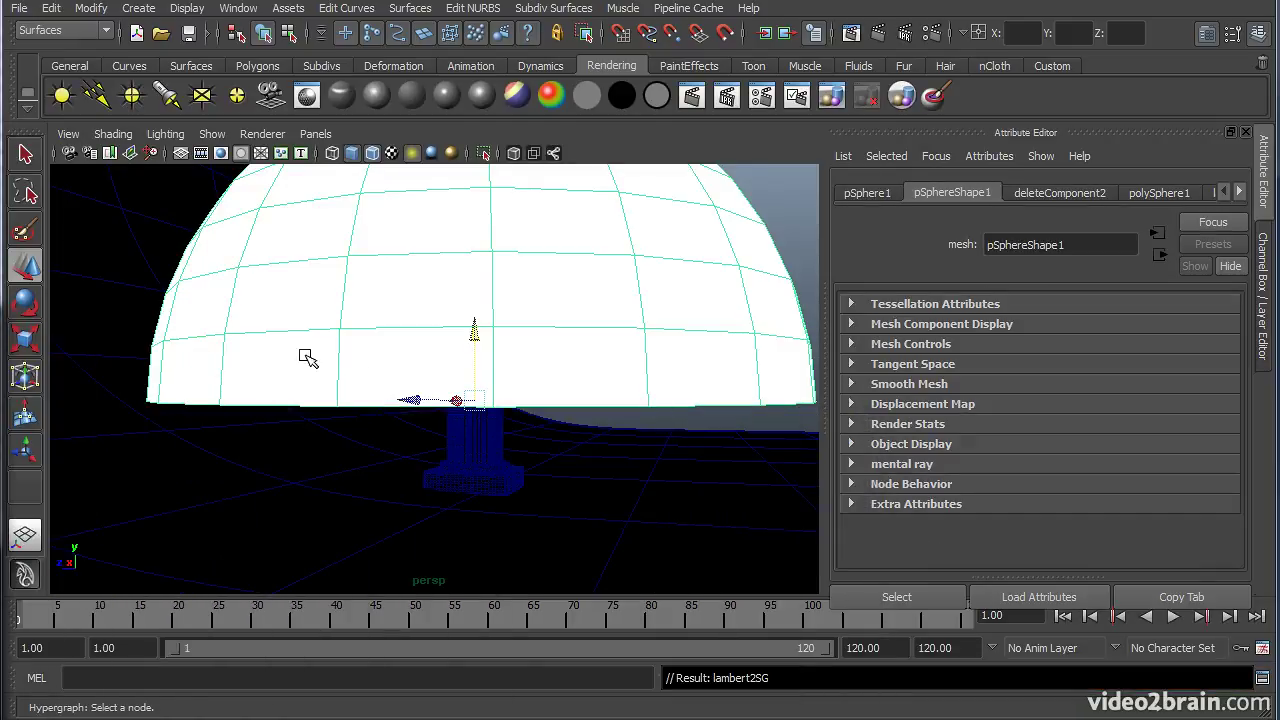
Check the still life from inside the dome and render the camera1 view with the glowing dome as light source.
{"action": "left_click_drag", "start_coordinate": [222, 719], "coordinate": [160, 62]}
{"action": "left_click_drag", "start_coordinate": [503, 360], "coordinate": [586, 306], "text": "alt"}
{"action": "scroll", "coordinate": [606, 329], "scroll_direction": "down", "scroll_amount": 5}
{"action": "left_click_drag", "start_coordinate": [508, 385], "coordinate": [645, 401], "text": "alt"}
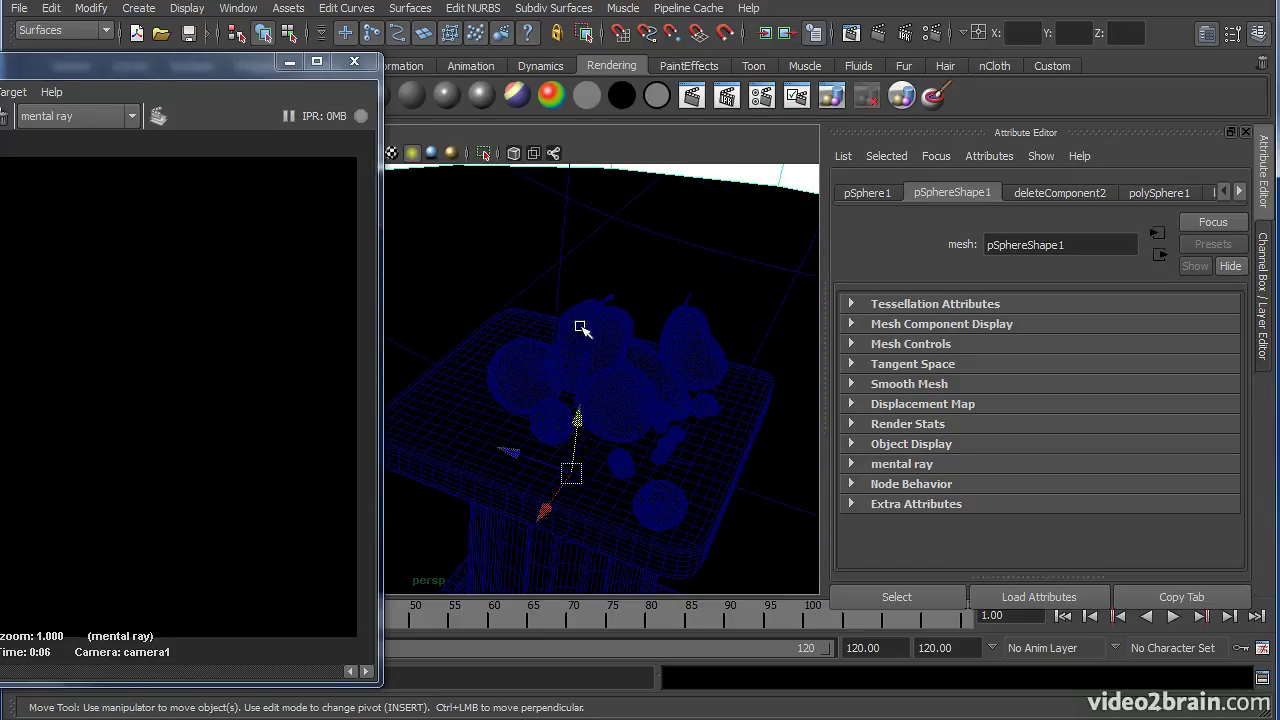
{"action": "left_click_drag", "start_coordinate": [186, 65], "coordinate": [523, 59]}
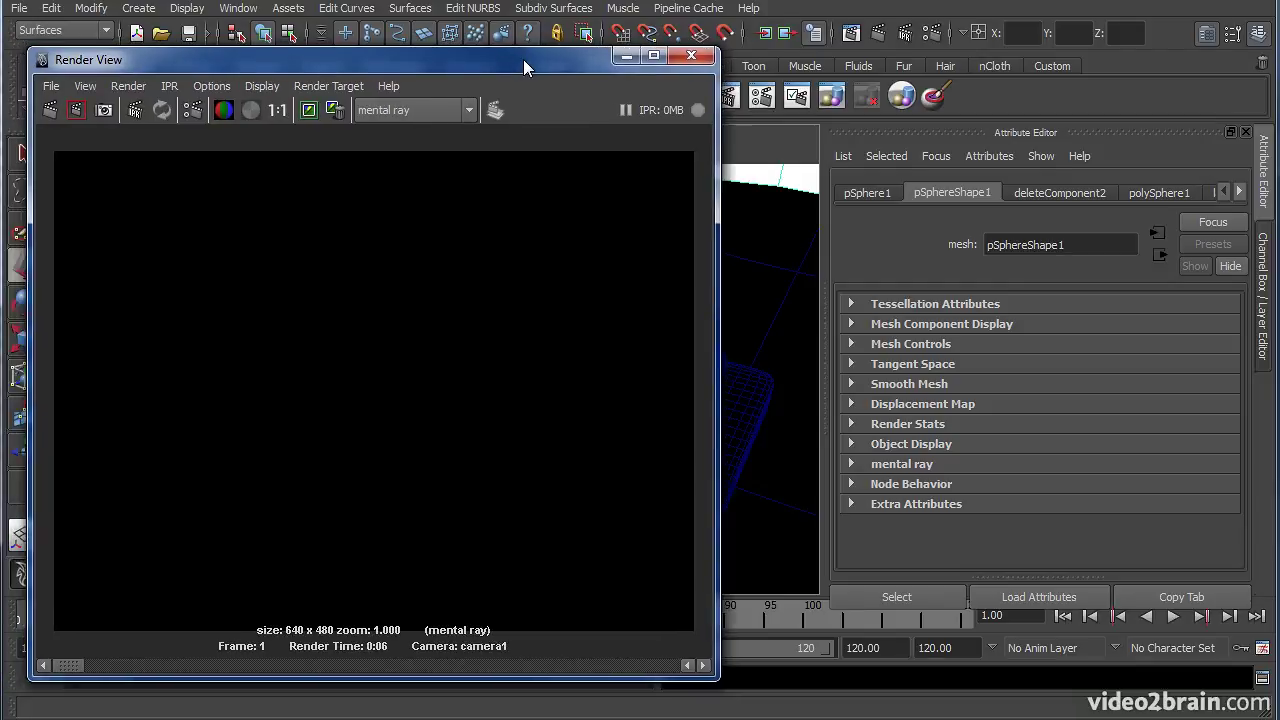
{"action": "left_click", "coordinate": [52, 109]}
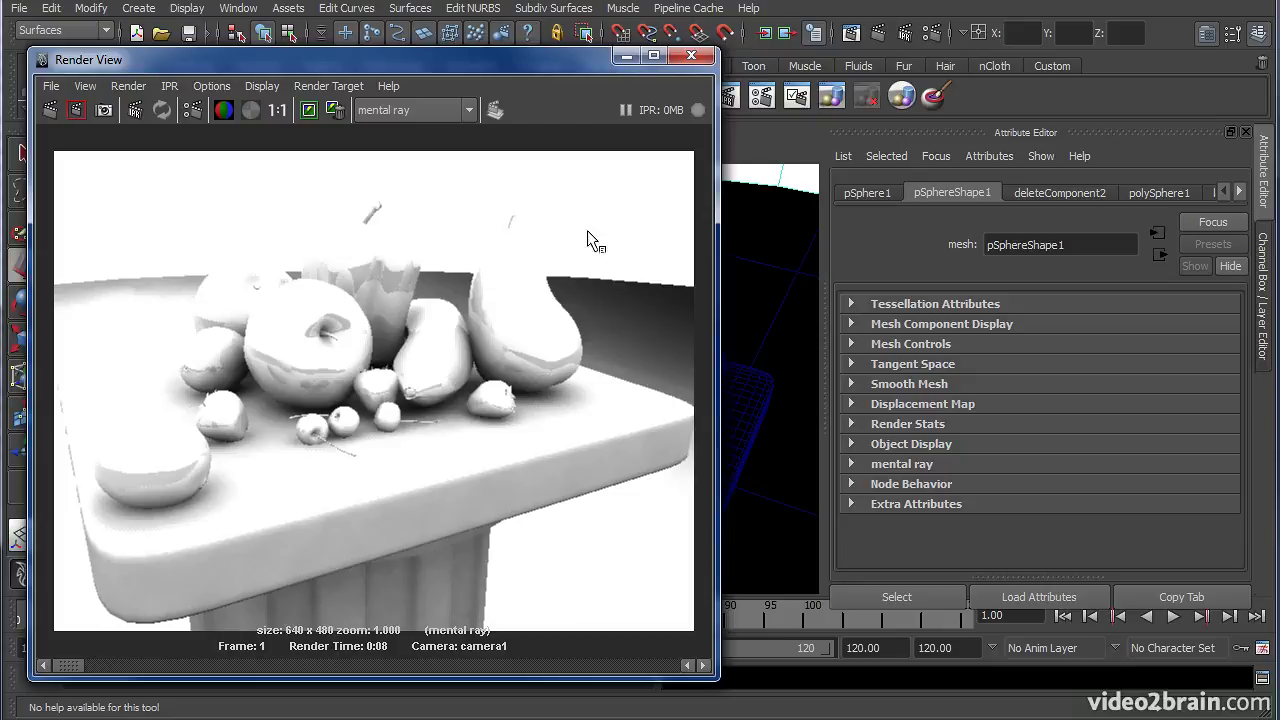
Return to the camera1 view and turn off Primary Visibility in the dome's render stats.
{"action": "left_click_drag", "start_coordinate": [526, 60], "coordinate": [567, 472]}
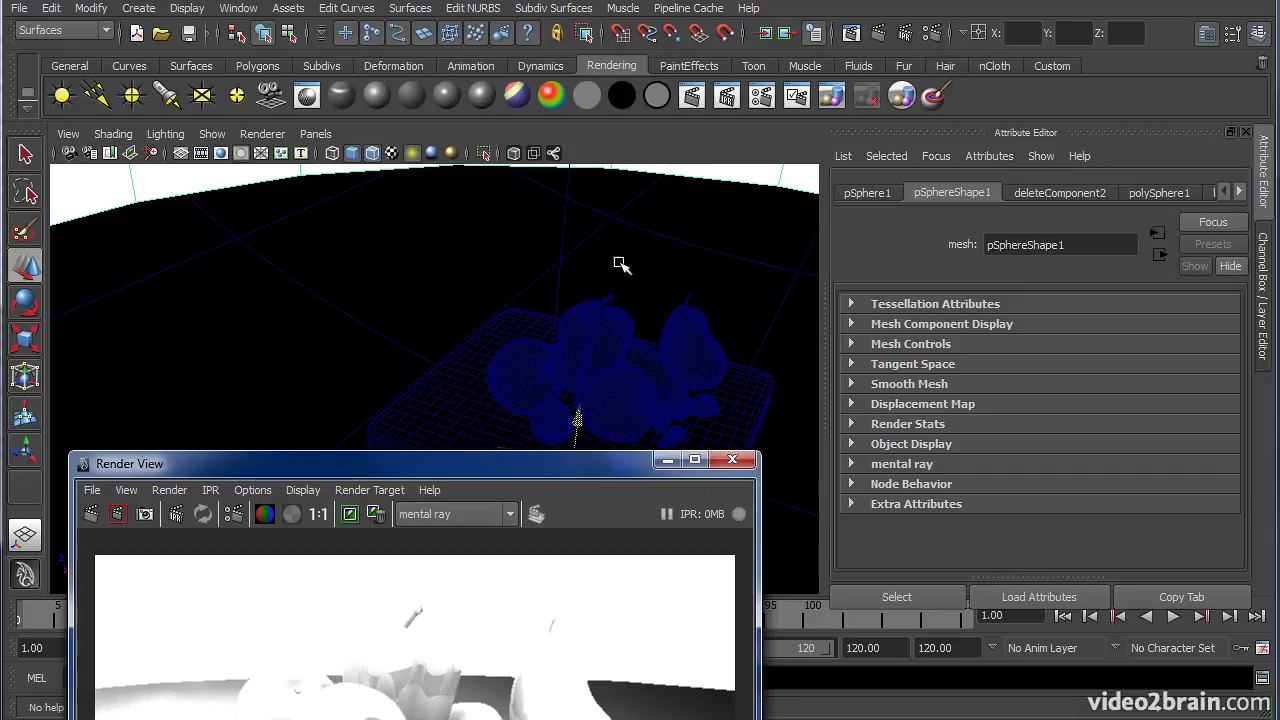
{"action": "left_click", "coordinate": [687, 129]}
{"action": "key", "text": "space"}
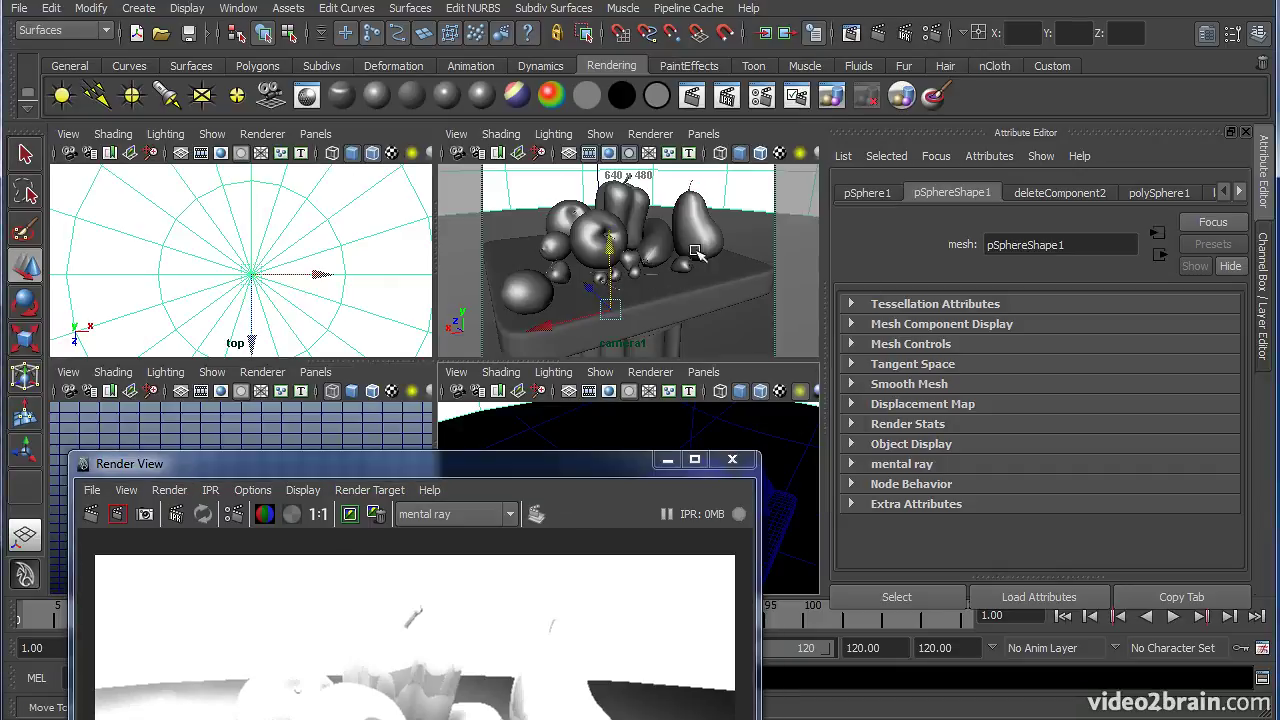
{"action": "key", "text": "space"}
{"action": "left_click_drag", "start_coordinate": [578, 476], "coordinate": [167, 590]}
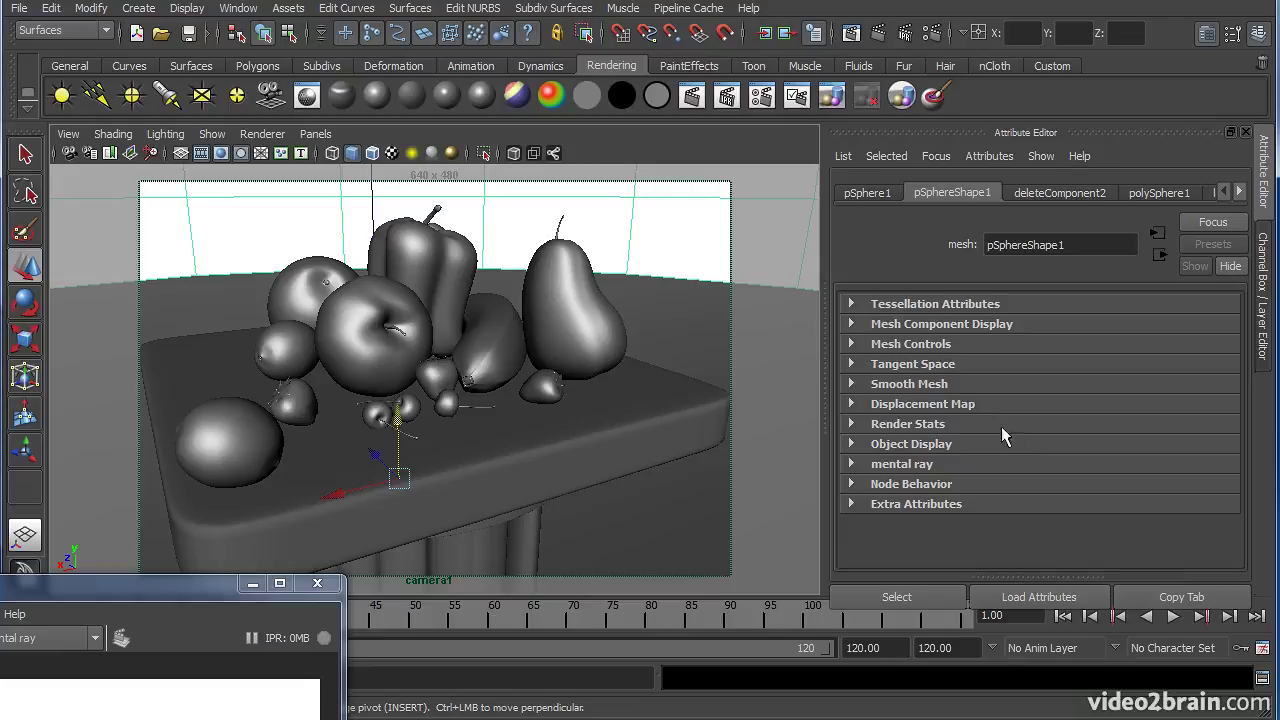
{"action": "left_click", "coordinate": [928, 424]}
{"action": "scroll", "coordinate": [1210, 392], "scroll_direction": "down", "scroll_amount": 4}
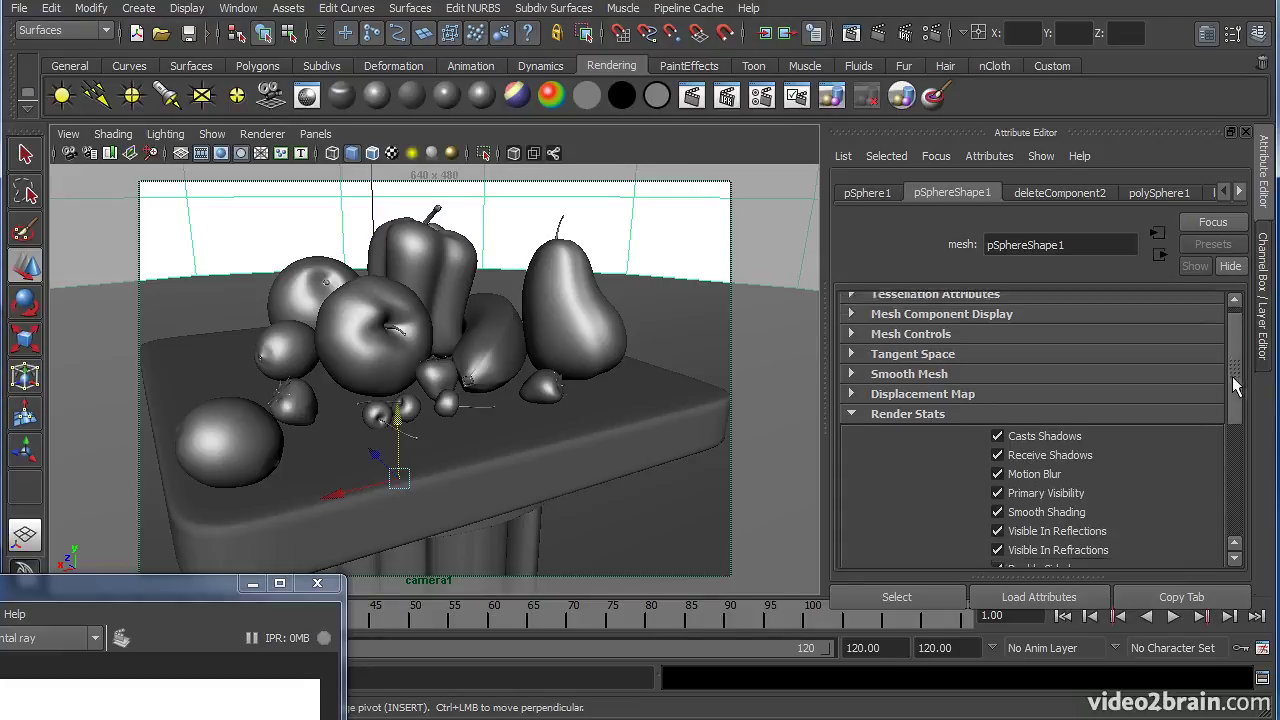
{"action": "left_click", "coordinate": [1046, 388]}
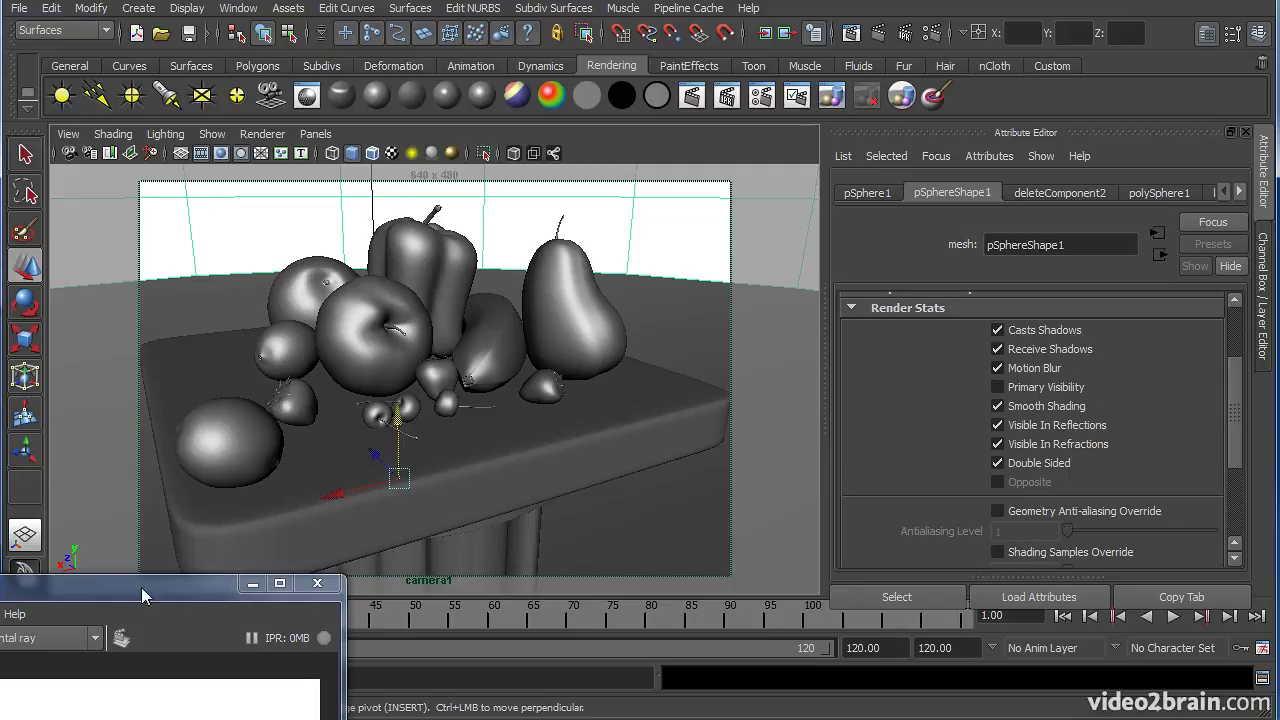
Render only a region in the upper-left background of the image to check the hidden dome.
{"action": "left_click_drag", "start_coordinate": [99, 592], "coordinate": [533, 60]}
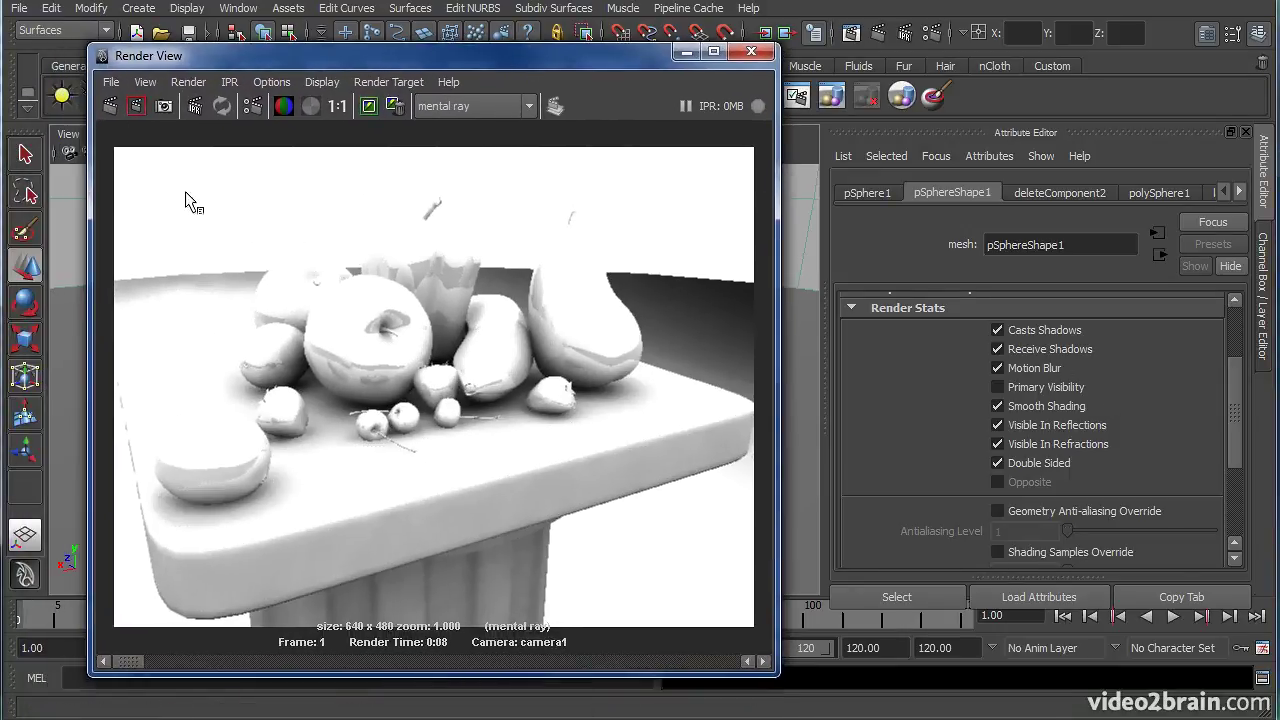
{"action": "left_click_drag", "start_coordinate": [116, 148], "coordinate": [227, 289]}
{"action": "left_click_drag", "start_coordinate": [116, 148], "coordinate": [220, 314]}
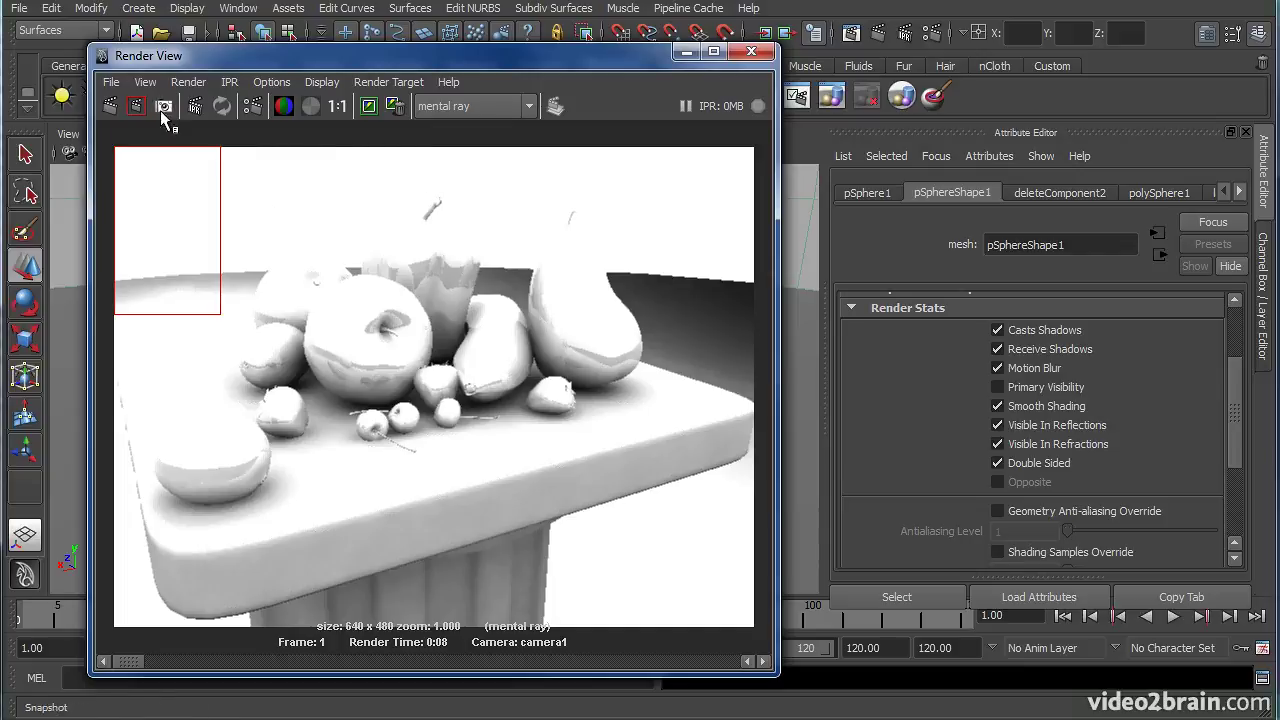
{"action": "left_click", "coordinate": [135, 105]}
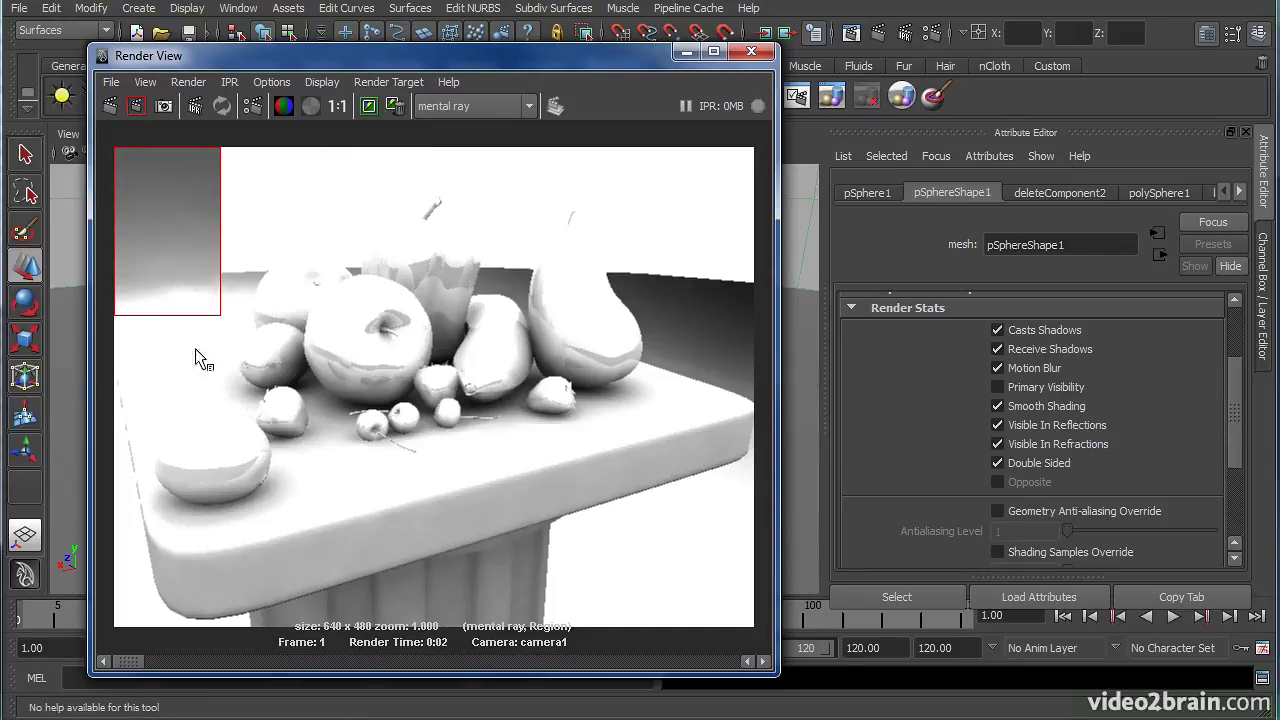
Lower the incandescence of the lambert2 material to a mid grey.
{"action": "left_click_drag", "start_coordinate": [511, 65], "coordinate": [500, 664]}
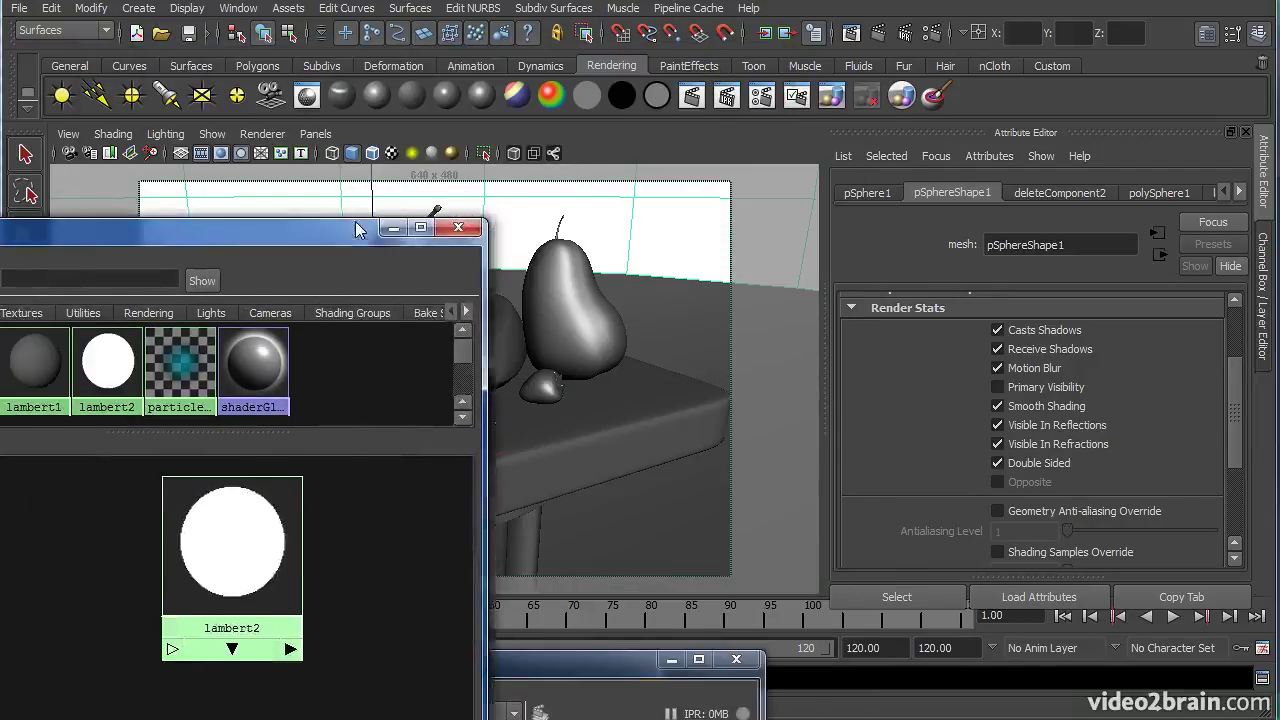
{"action": "left_click_drag", "start_coordinate": [356, 219], "coordinate": [696, 100]}
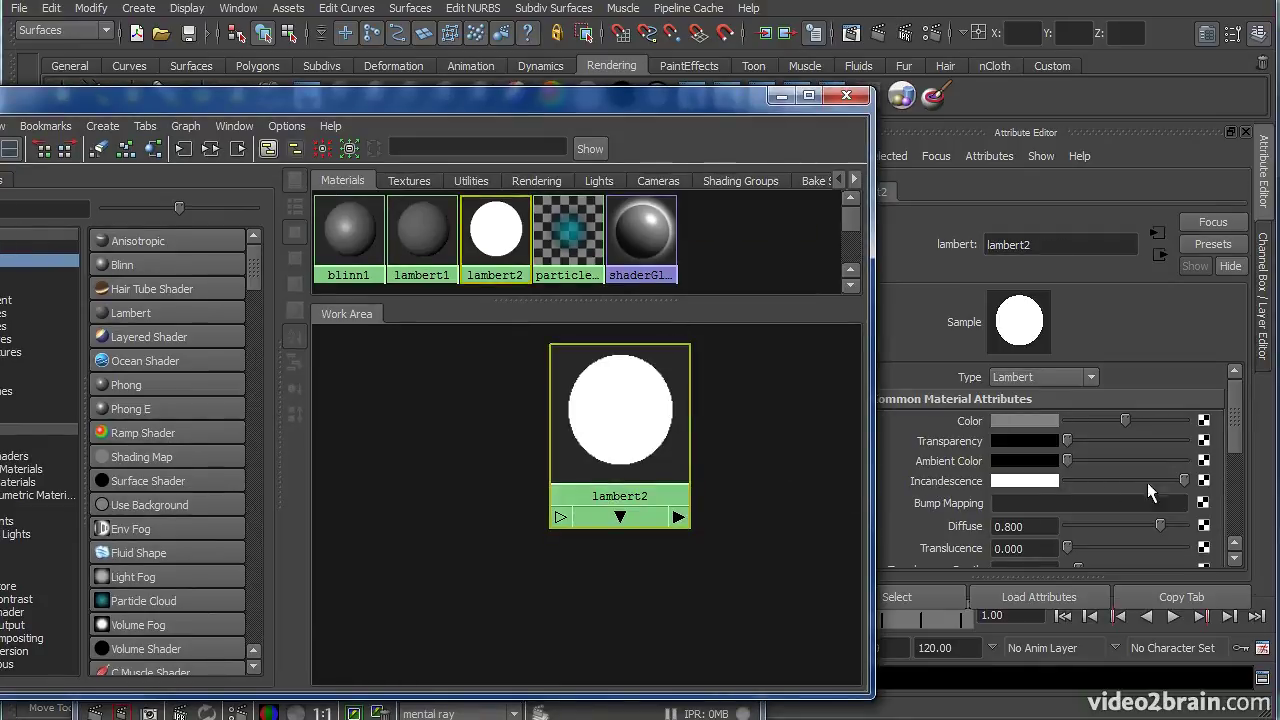
{"action": "left_click_drag", "start_coordinate": [1186, 483], "coordinate": [1139, 484]}
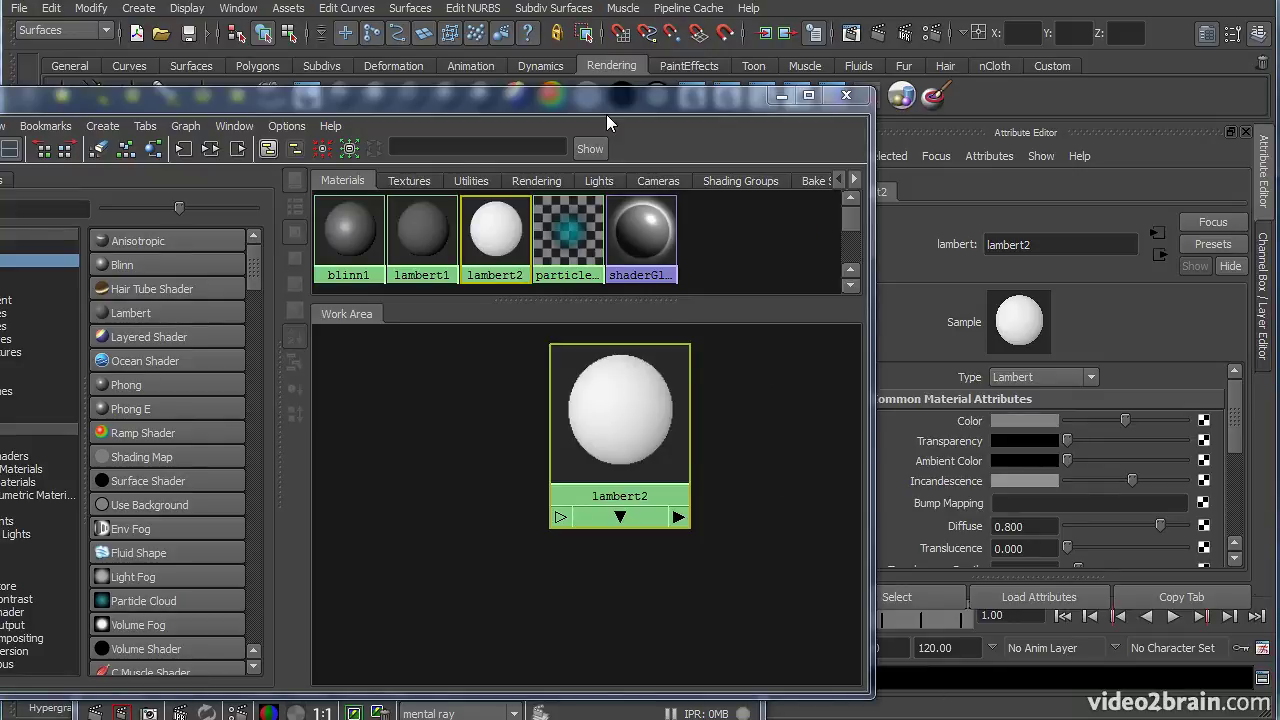
Render the full camera1 view with the dimmed dome and compare it with the previously stored image.
{"action": "left_click_drag", "start_coordinate": [617, 104], "coordinate": [635, 719]}
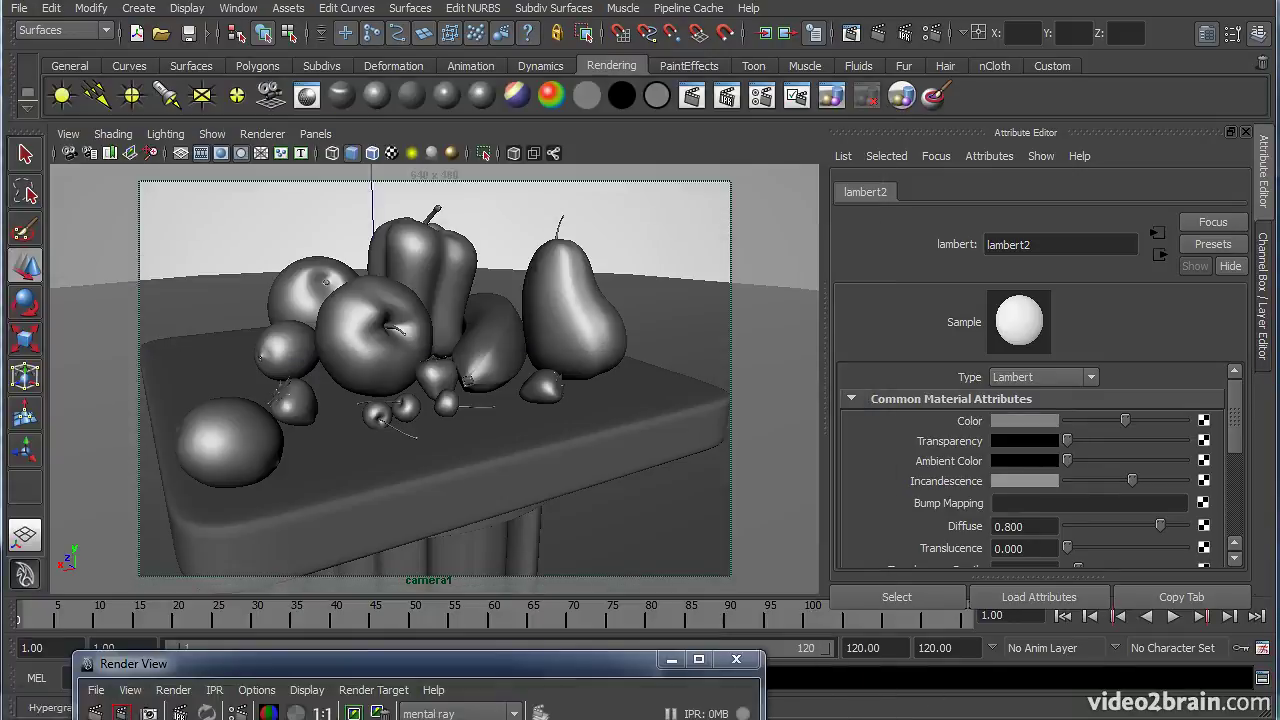
{"action": "left_click_drag", "start_coordinate": [480, 664], "coordinate": [572, 44]}
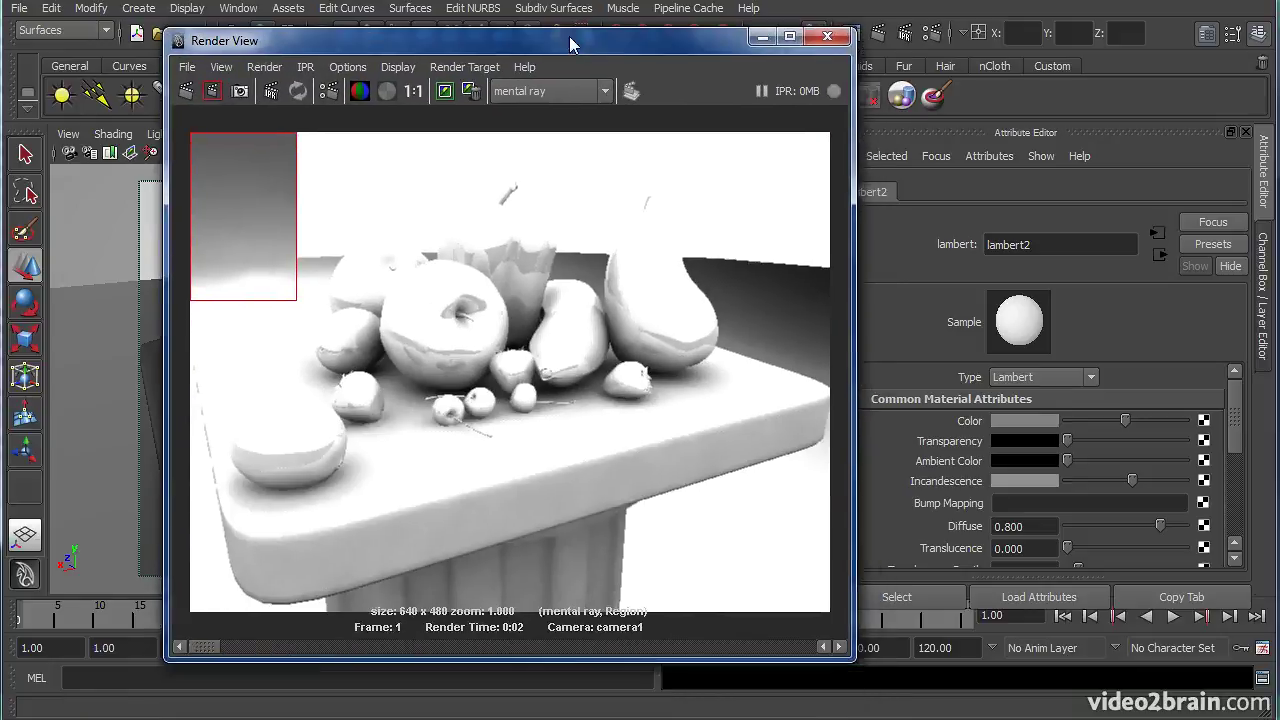
{"action": "left_click", "coordinate": [188, 92]}
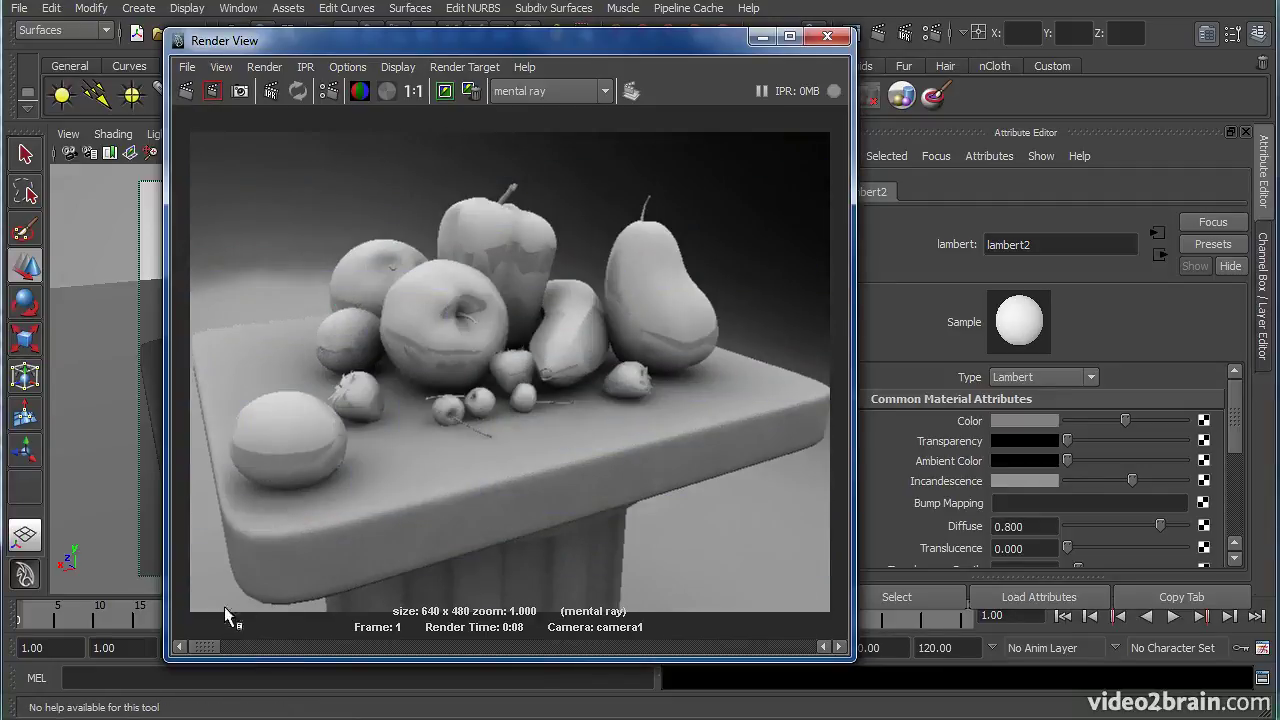
{"action": "left_click_drag", "start_coordinate": [231, 643], "coordinate": [203, 646]}
Create a mental ray mia_material in the Hypershade.
{"action": "left_click_drag", "start_coordinate": [553, 54], "coordinate": [575, 80]}
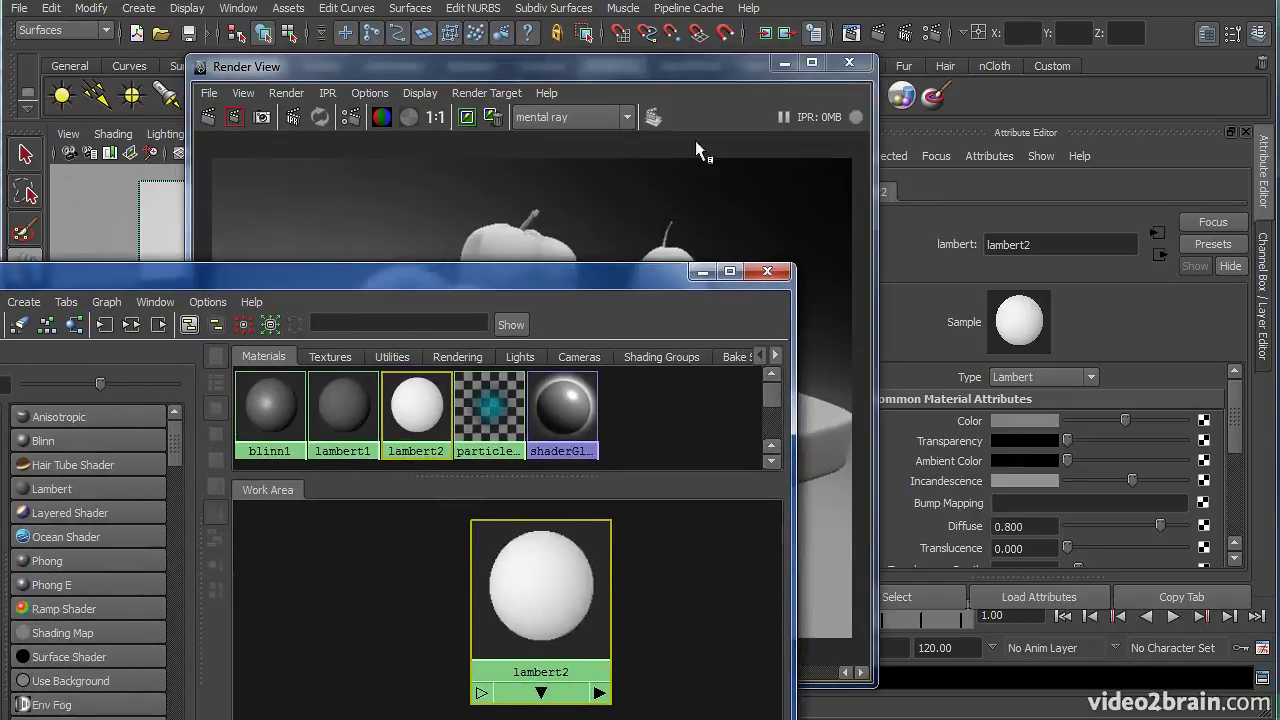
{"action": "left_click", "coordinate": [783, 68]}
{"action": "left_click", "coordinate": [784, 64]}
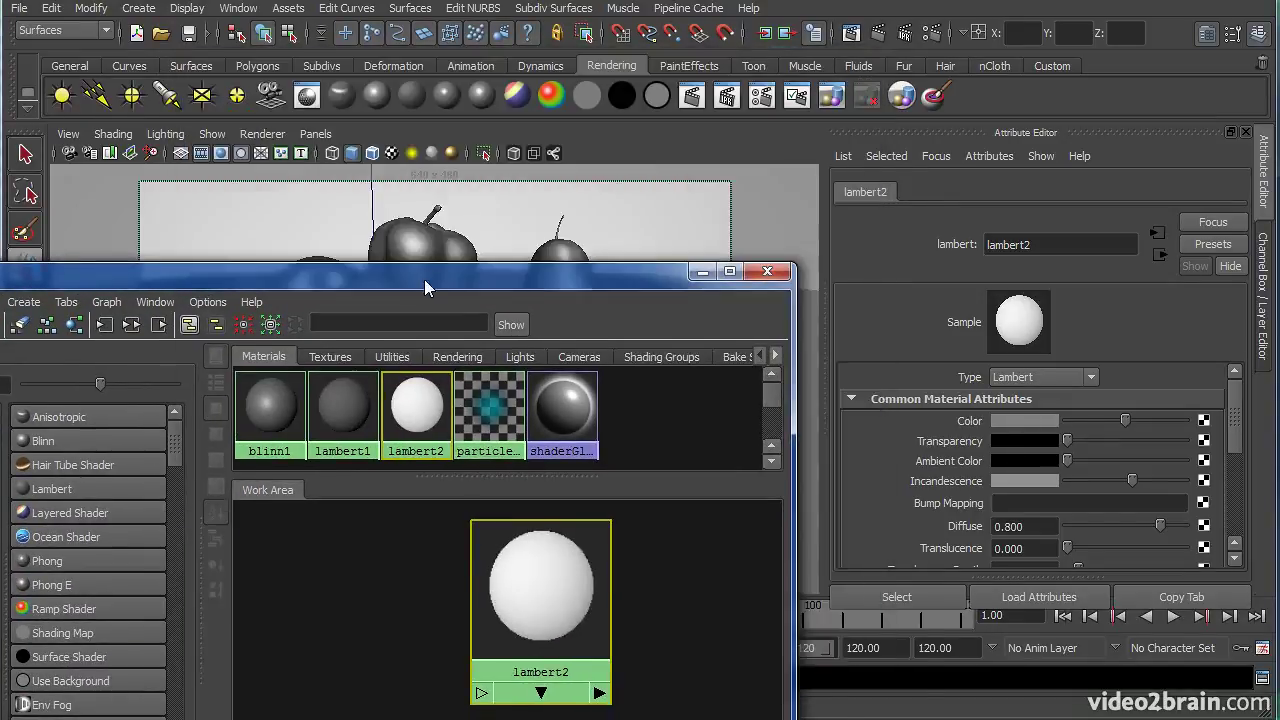
{"action": "left_click_drag", "start_coordinate": [425, 288], "coordinate": [566, 218]}
{"action": "left_click", "coordinate": [50, 537]}
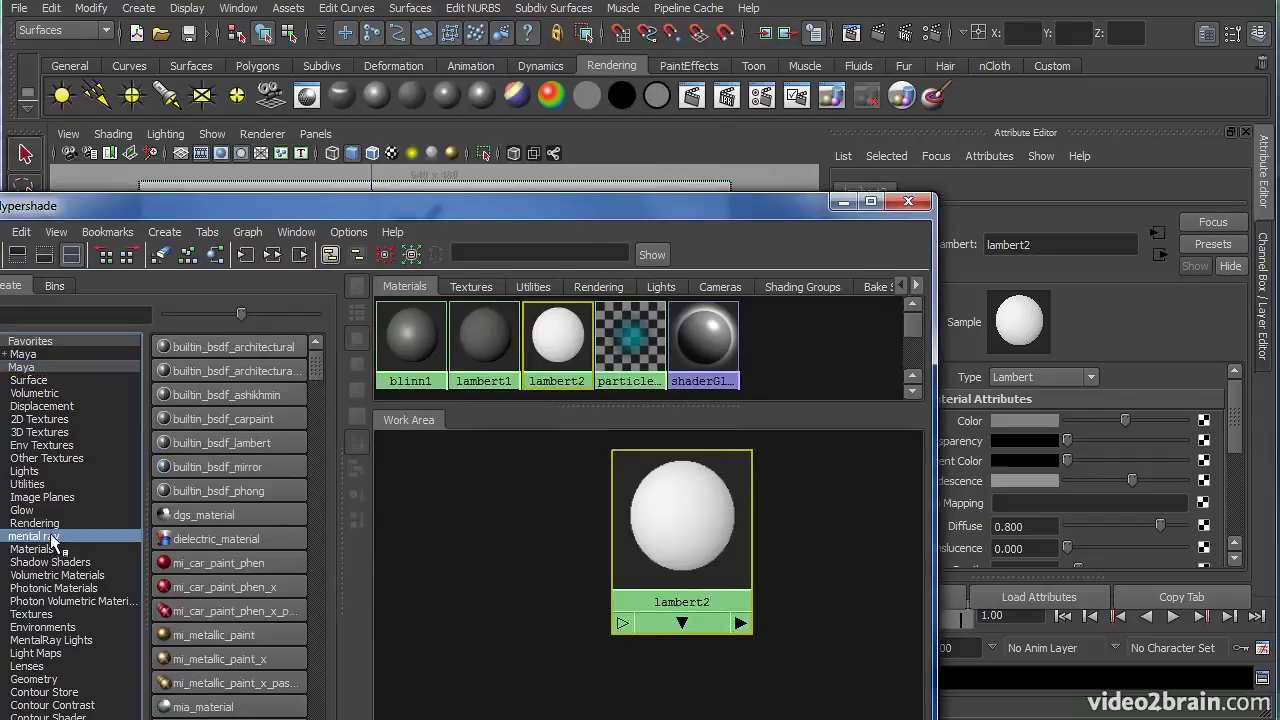
{"action": "left_click", "coordinate": [46, 550]}
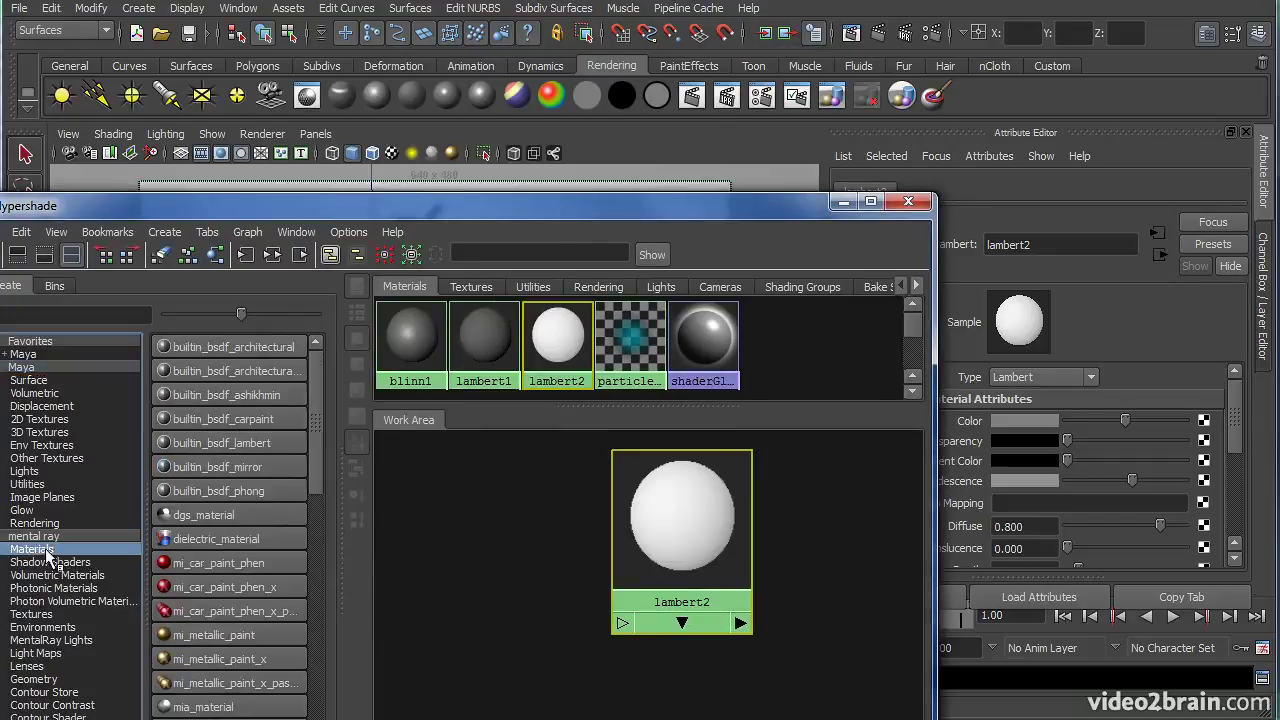
{"action": "left_click", "coordinate": [203, 707]}
Select all objects that use the blinn1 material and assign mia_material1 to them.
{"action": "left_click_drag", "start_coordinate": [593, 212], "coordinate": [428, 339]}
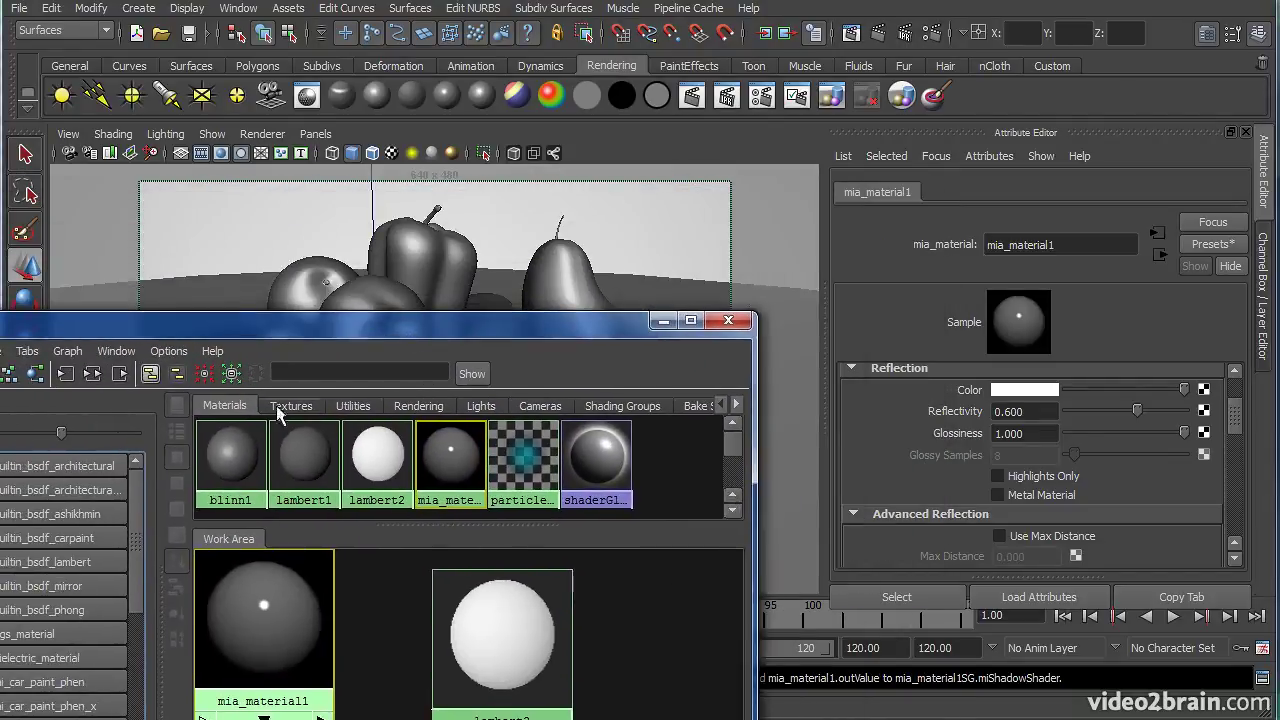
{"action": "right_click", "coordinate": [229, 464]}
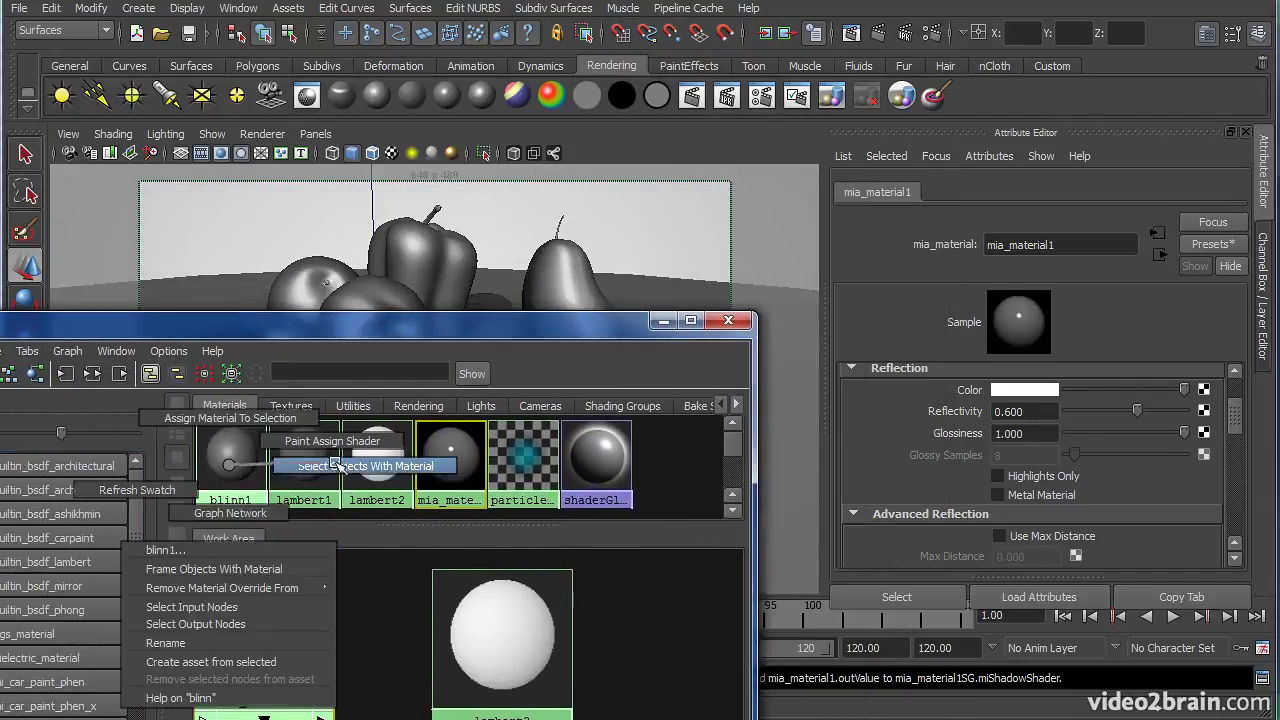
{"action": "left_click", "coordinate": [388, 470]}
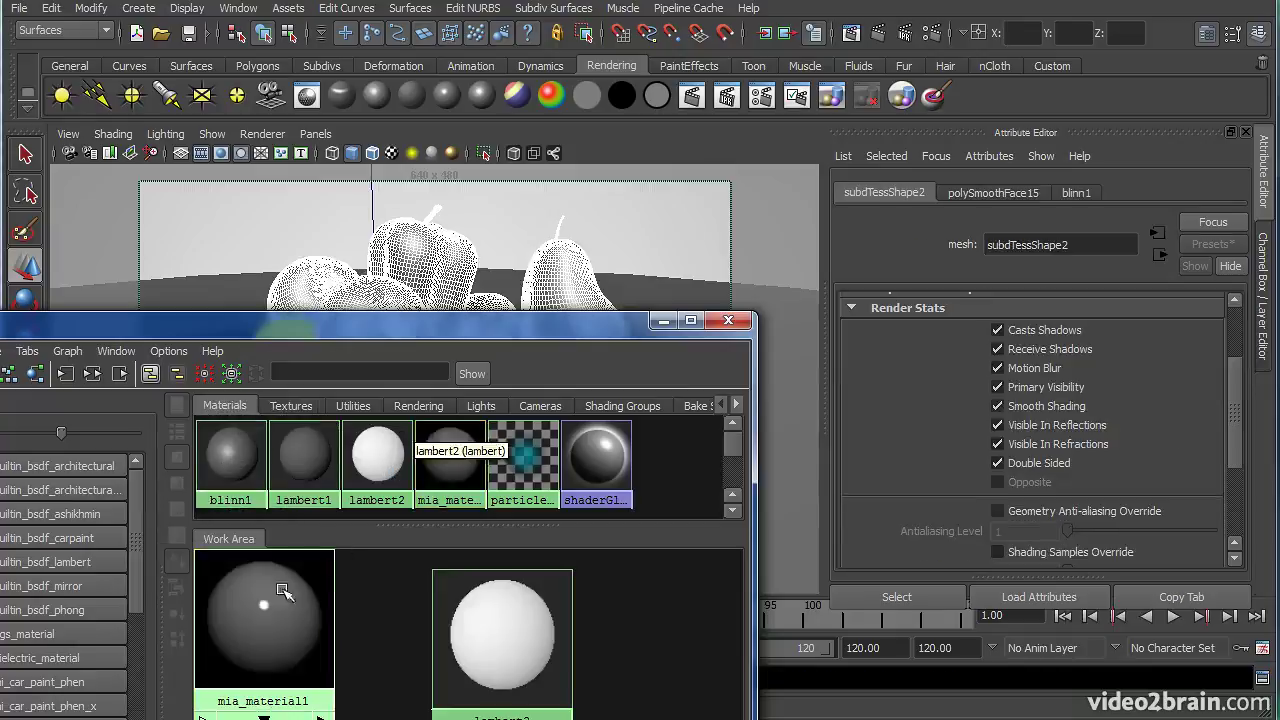
{"action": "right_click_drag", "start_coordinate": [256, 611], "coordinate": [266, 523]}
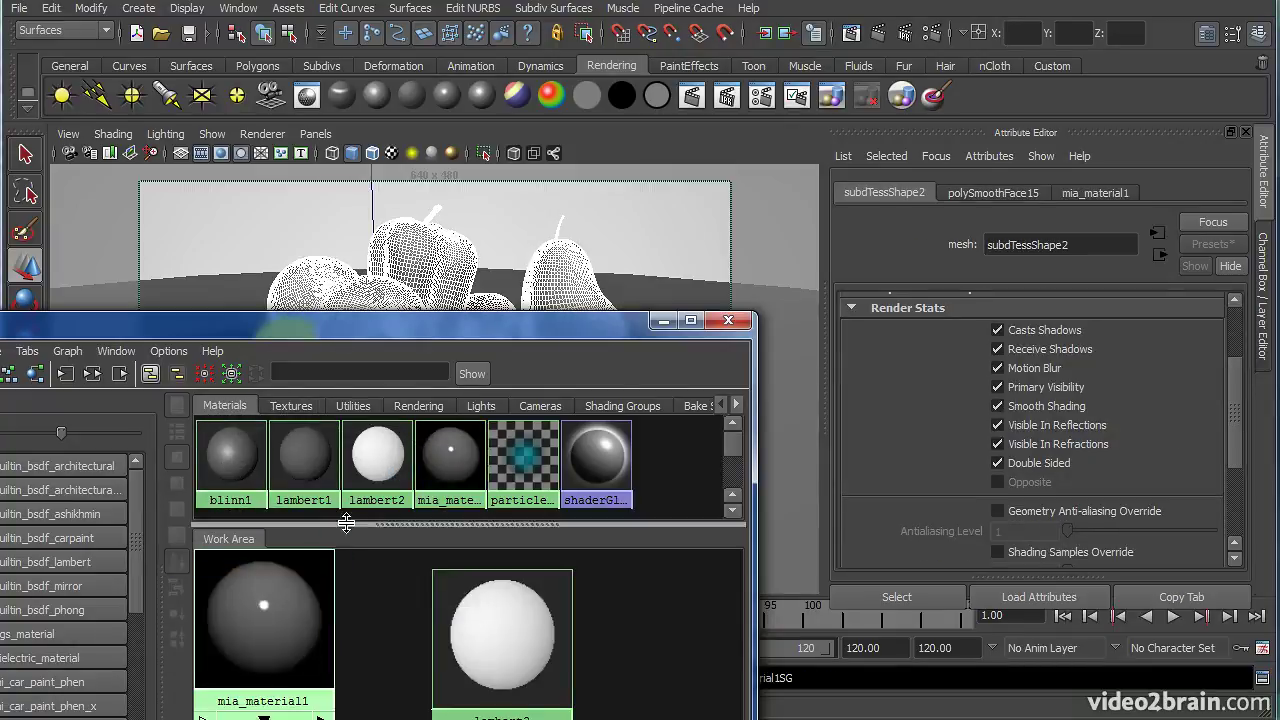
Lower the reflection glossiness of mia_material1 to 0.491.
{"action": "left_click", "coordinate": [250, 607]}
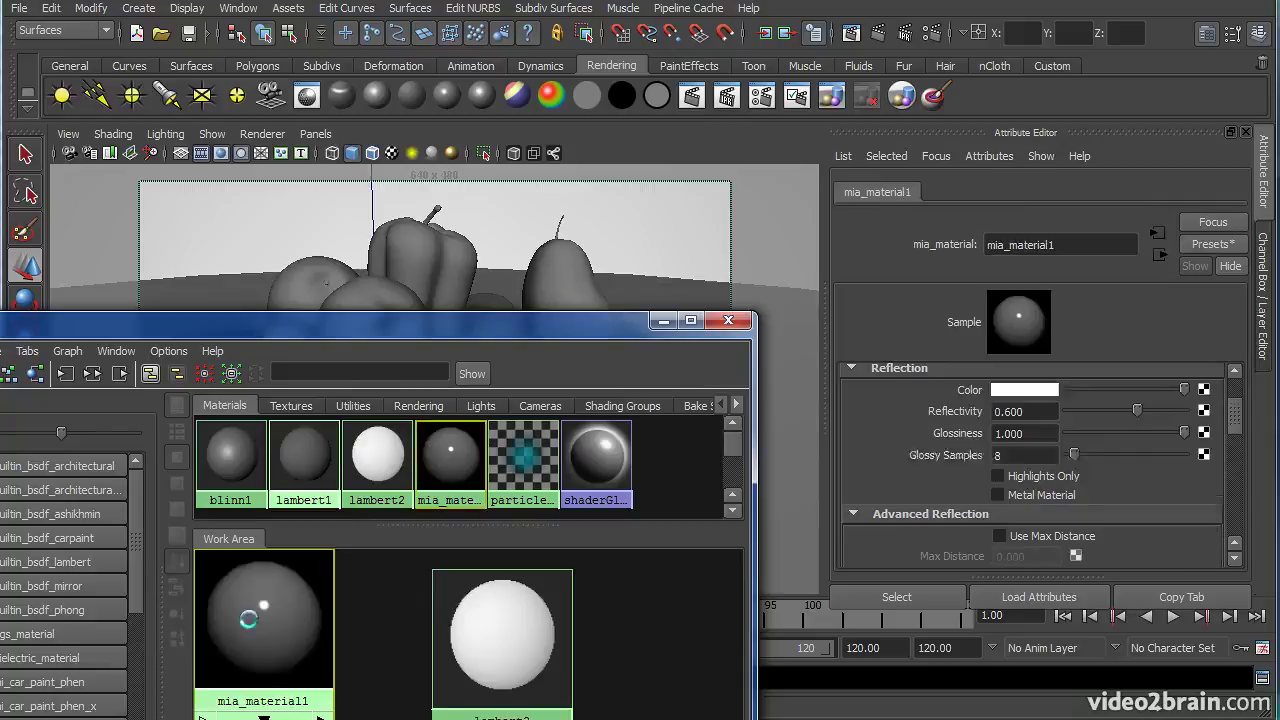
{"action": "left_click", "coordinate": [1041, 433]}
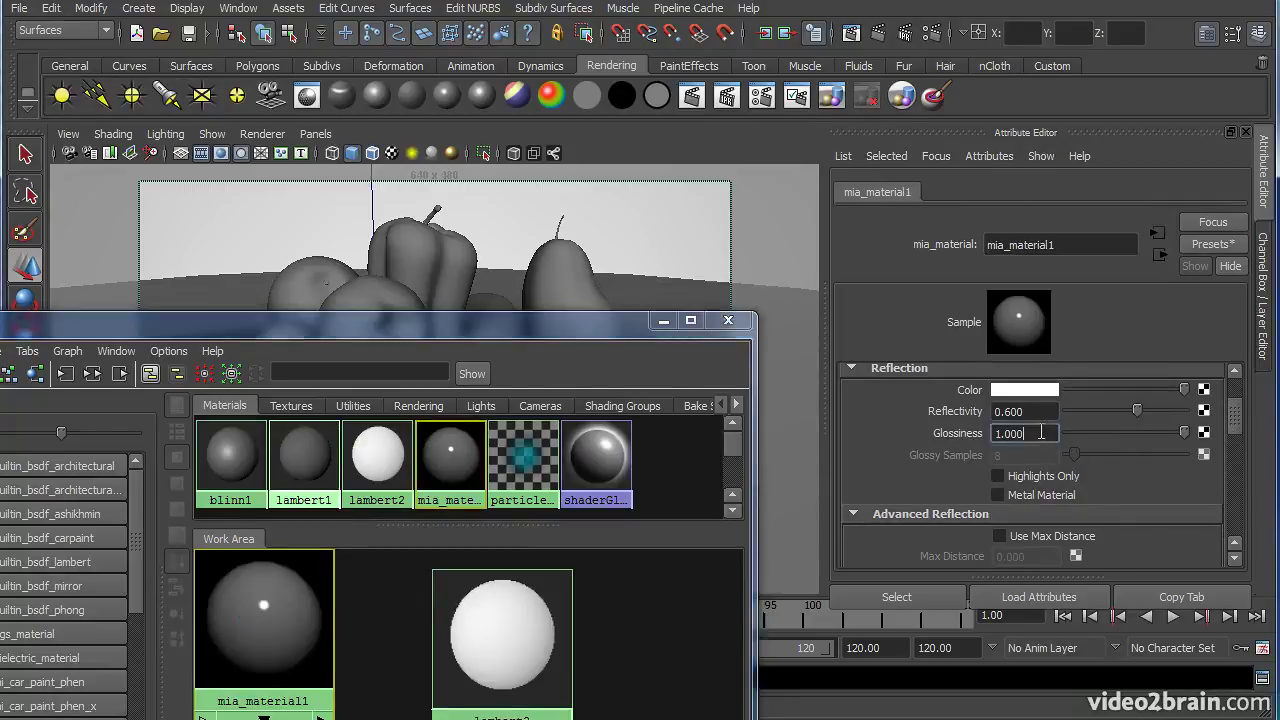
{"action": "left_click_drag", "start_coordinate": [1165, 430], "coordinate": [1120, 431]}
{"action": "left_click_drag", "start_coordinate": [1117, 424], "coordinate": [1114, 424]}
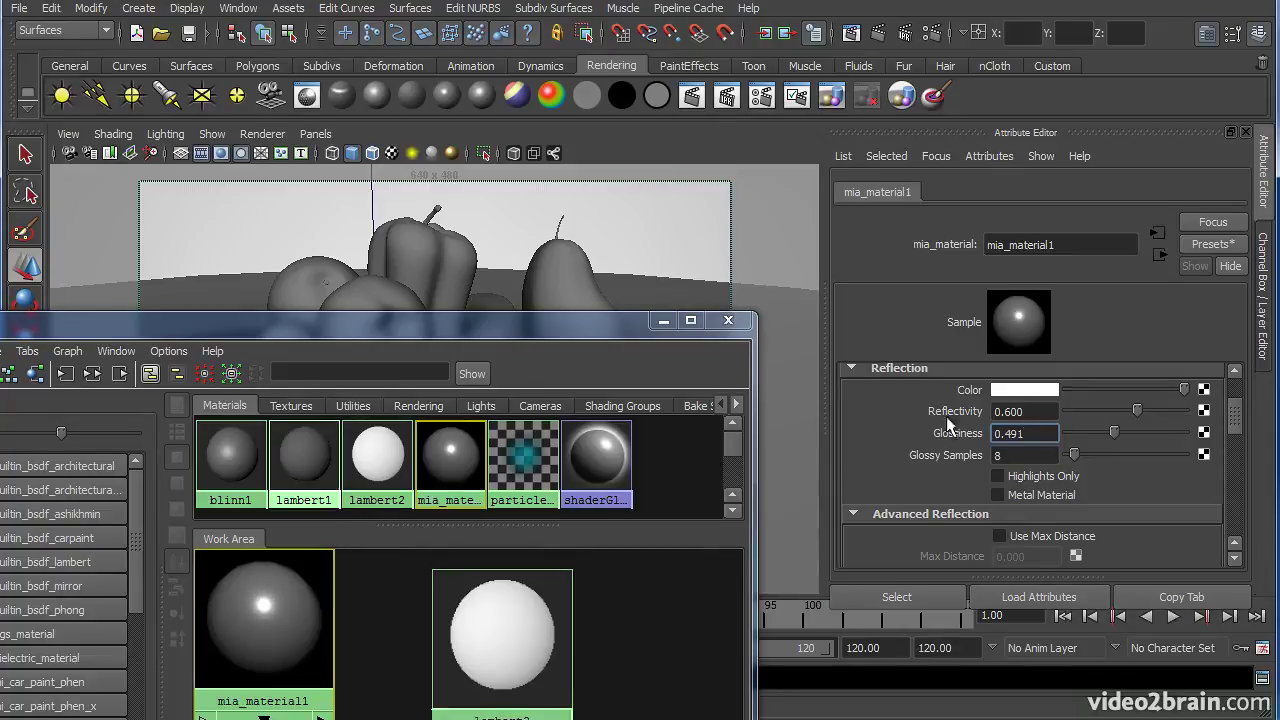
Render the camera1 view with the new fruit material and compare it with the earlier render.
{"action": "left_click_drag", "start_coordinate": [609, 329], "coordinate": [515, 457]}
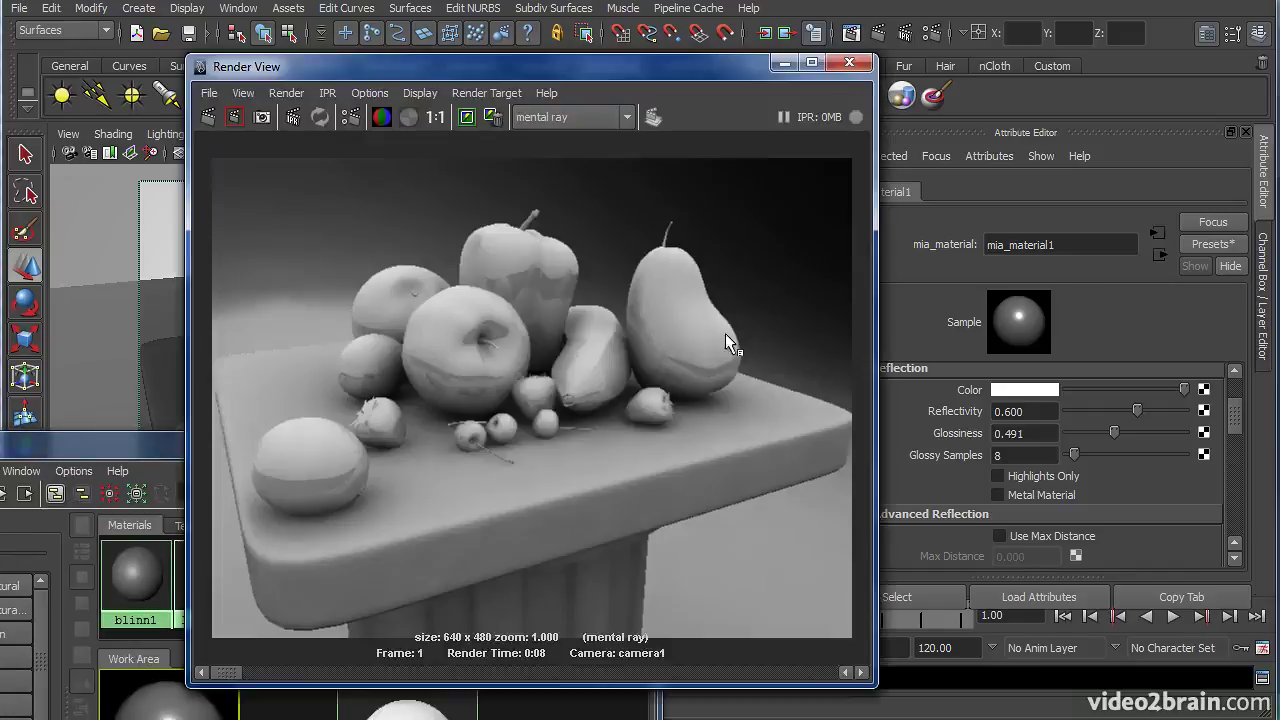
{"action": "left_click_drag", "start_coordinate": [654, 66], "coordinate": [694, 56]}
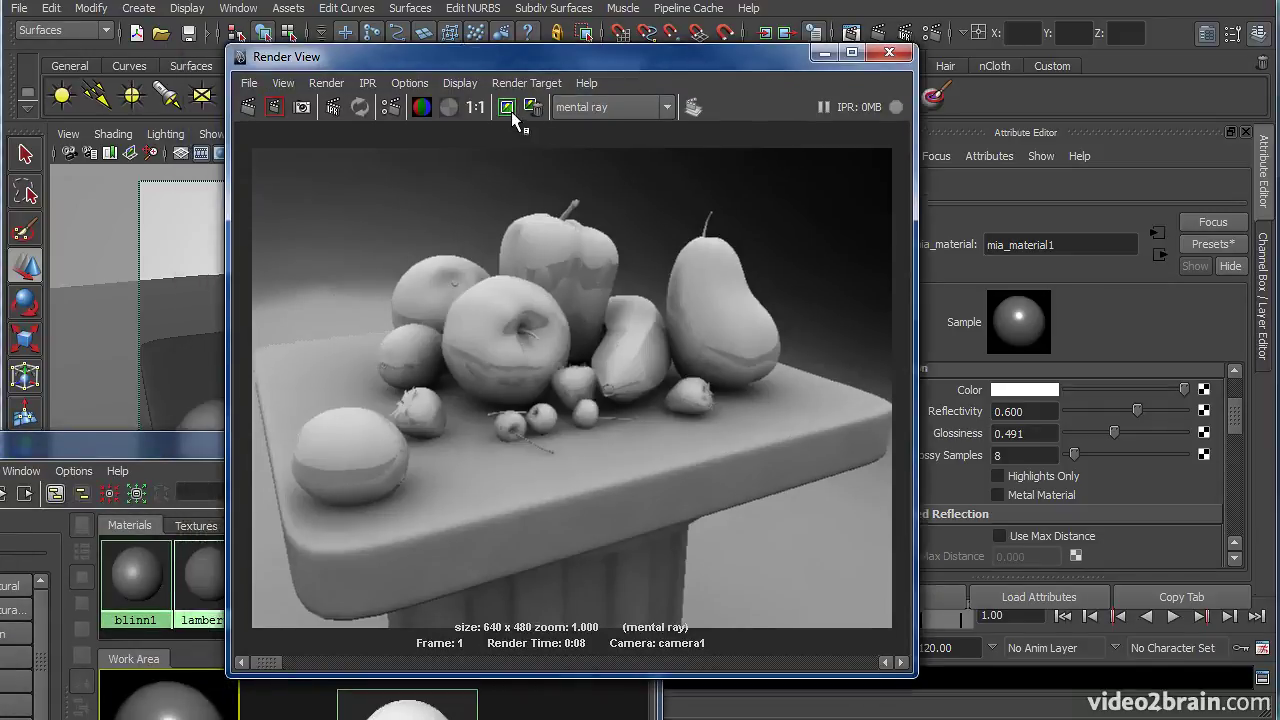
{"action": "left_click", "coordinate": [248, 107]}
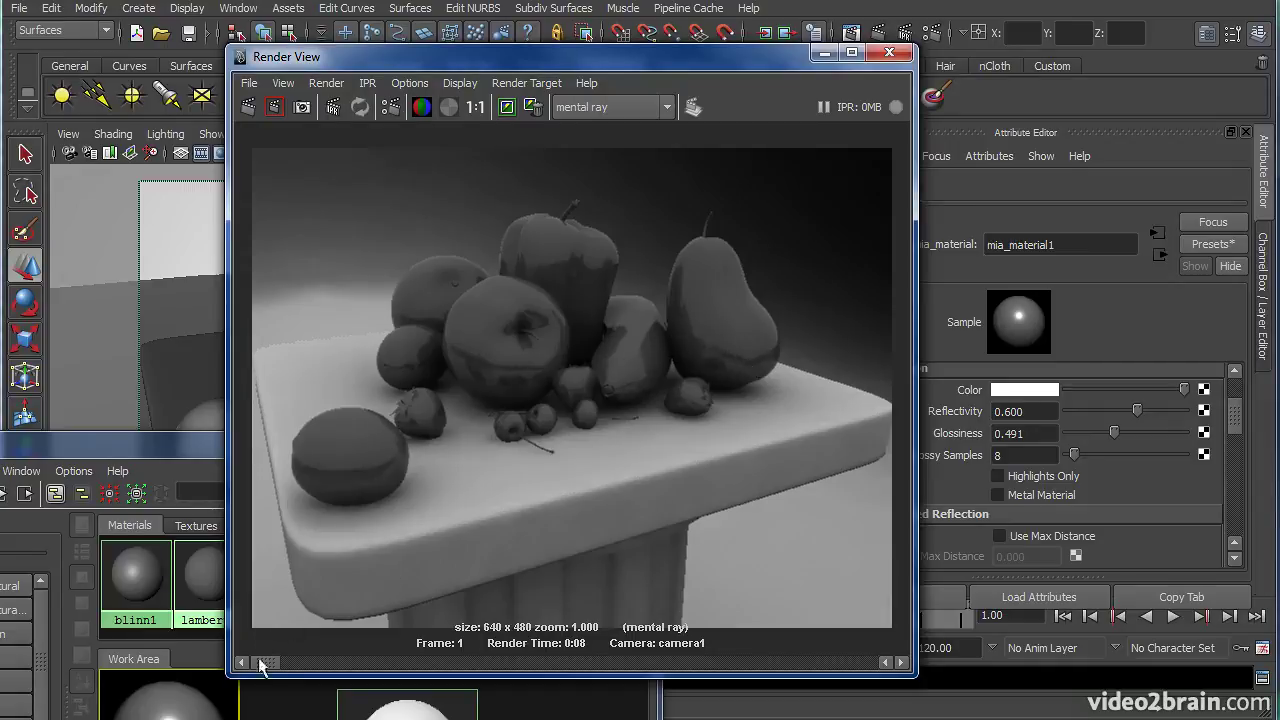
{"action": "mouse_move", "coordinate": [266, 662]}
{"action": "left_mouse_down"}
{"action": "mouse_move", "coordinate": [300, 663]}
{"action": "mouse_move", "coordinate": [267, 662]}
{"action": "left_mouse_up"}
{"action": "left_click", "coordinate": [200, 451]}
{"action": "left_click_drag", "start_coordinate": [200, 451], "coordinate": [191, 197]}
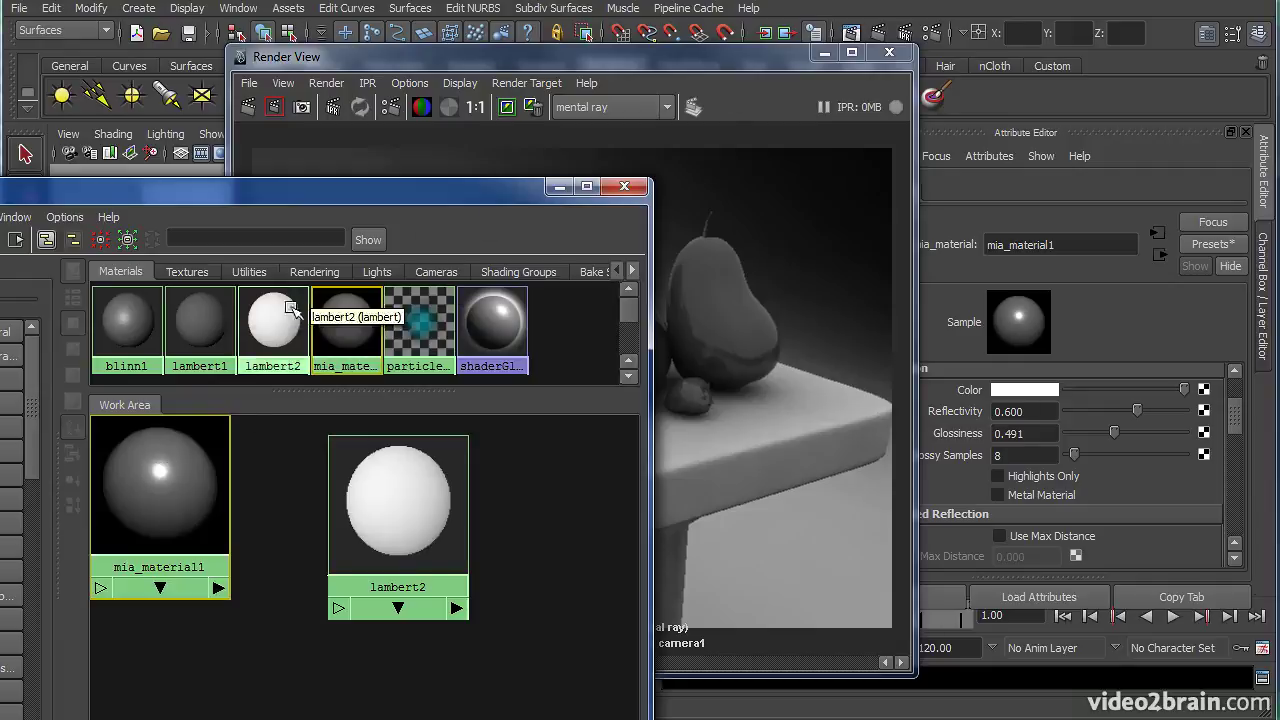
{"action": "left_click_drag", "start_coordinate": [410, 197], "coordinate": [247, 617]}
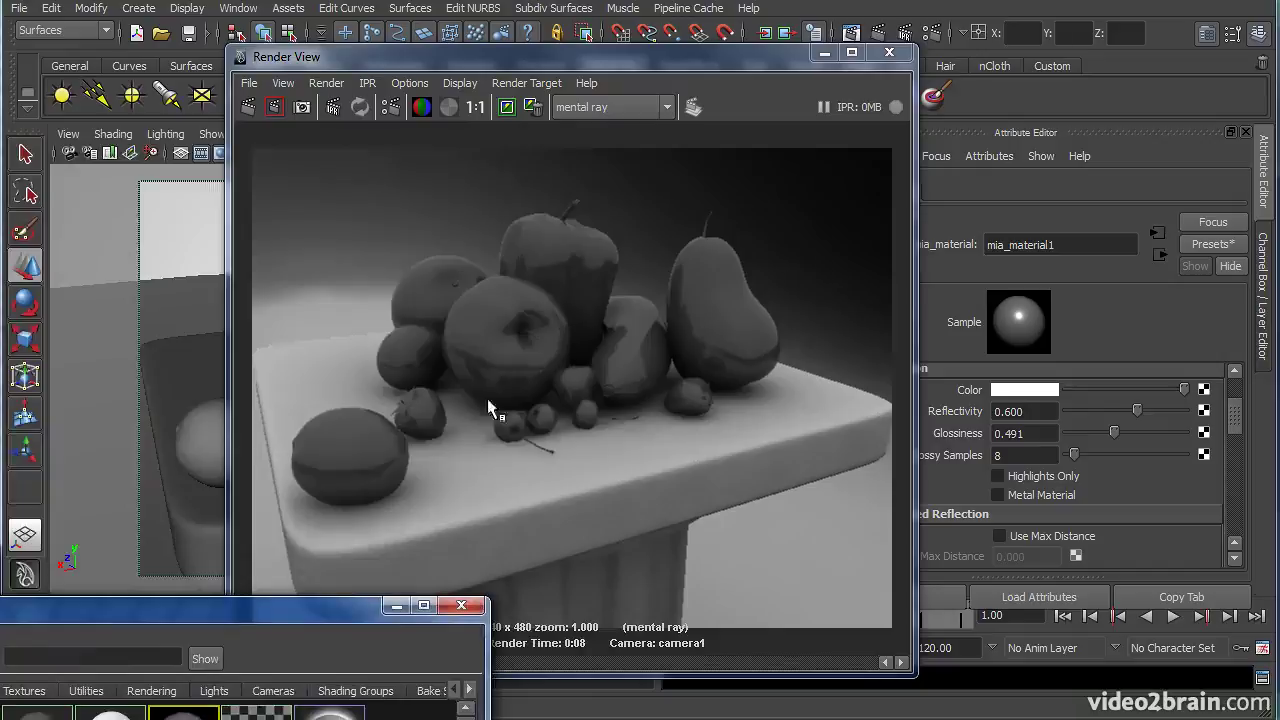
{"action": "left_click_drag", "start_coordinate": [142, 612], "coordinate": [311, 212]}
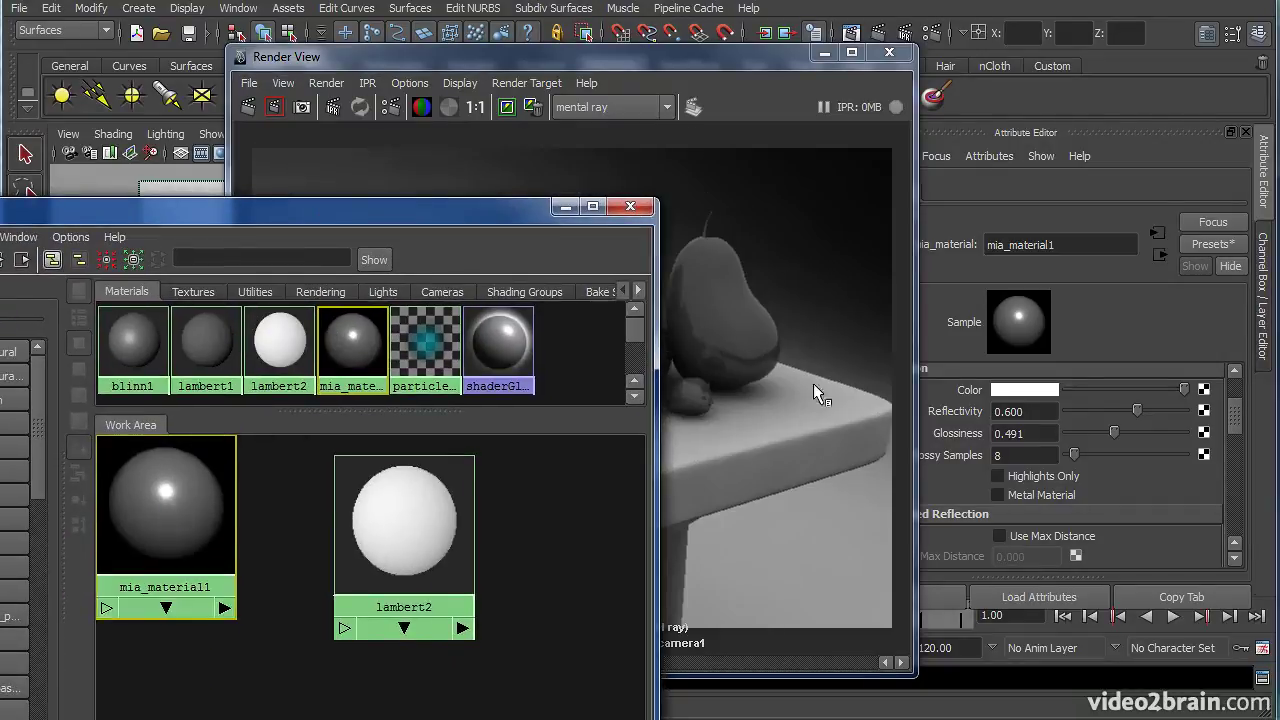
{"action": "left_click_drag", "start_coordinate": [491, 213], "coordinate": [427, 718]}
Select the table and the floor in the camera1 view and assign mia_material1 to both.
{"action": "left_click_drag", "start_coordinate": [727, 63], "coordinate": [604, 52]}
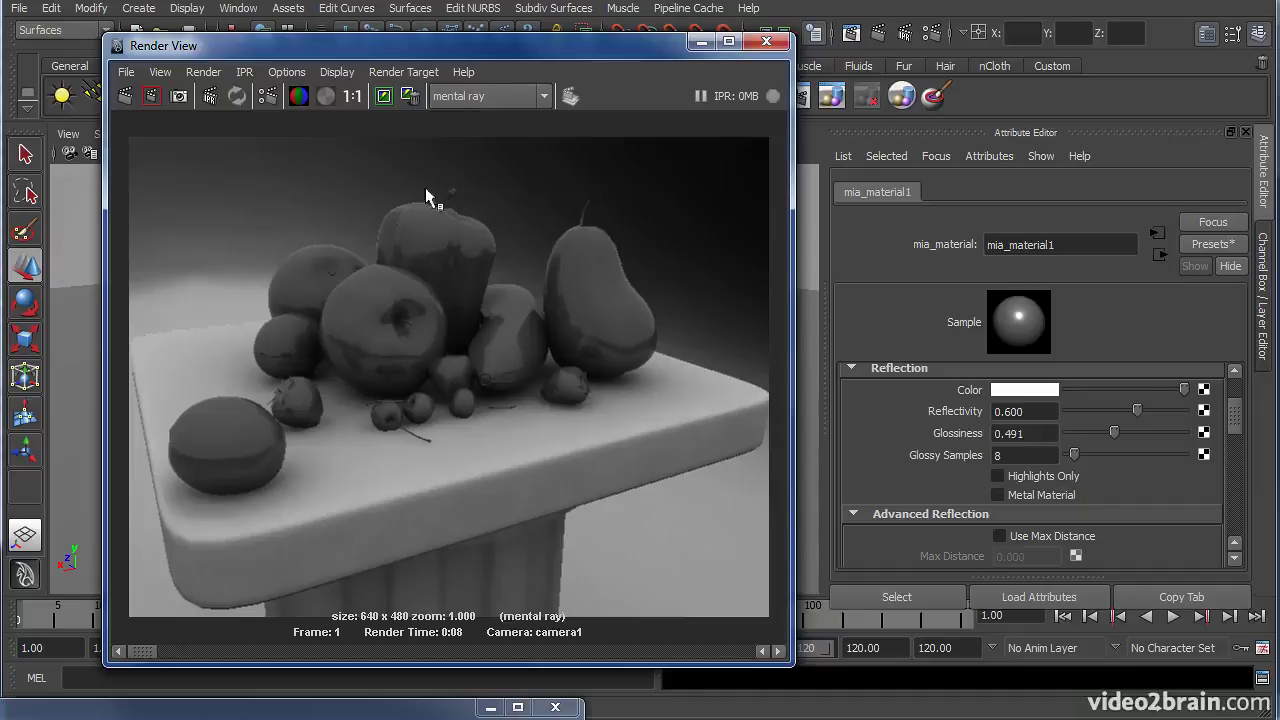
{"action": "left_click_drag", "start_coordinate": [420, 52], "coordinate": [704, 52]}
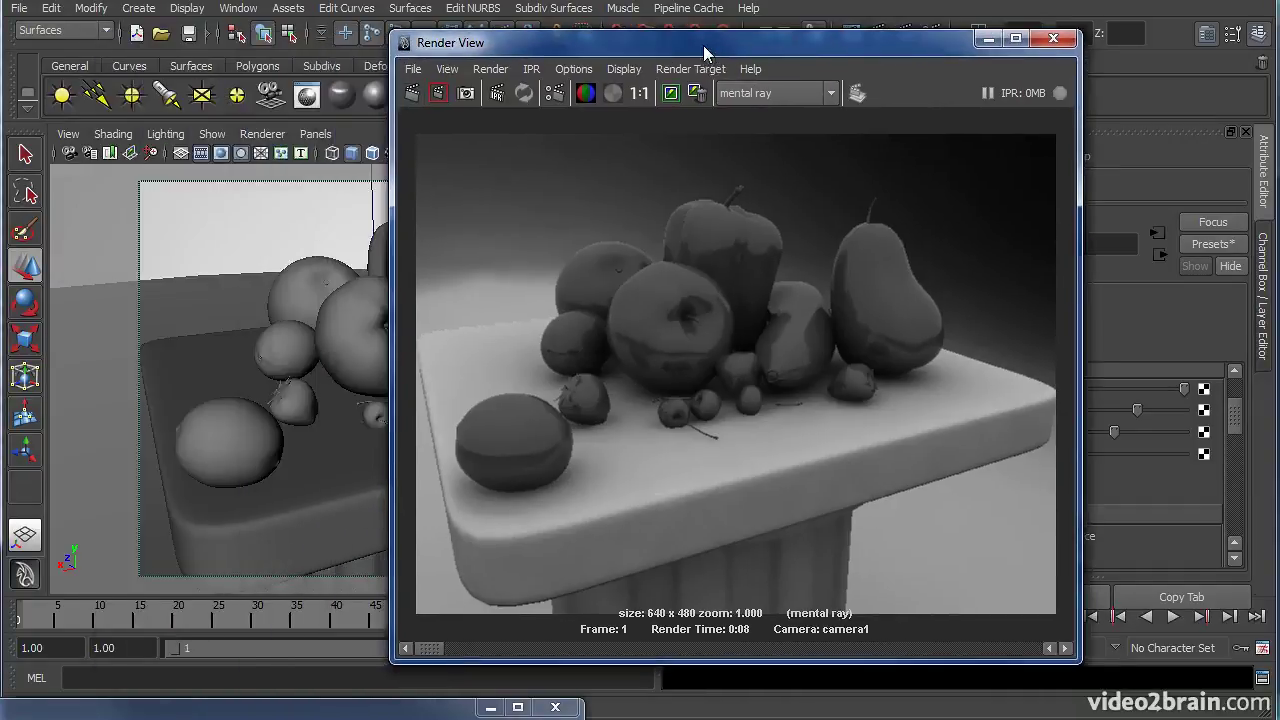
{"action": "left_click", "coordinate": [328, 513]}
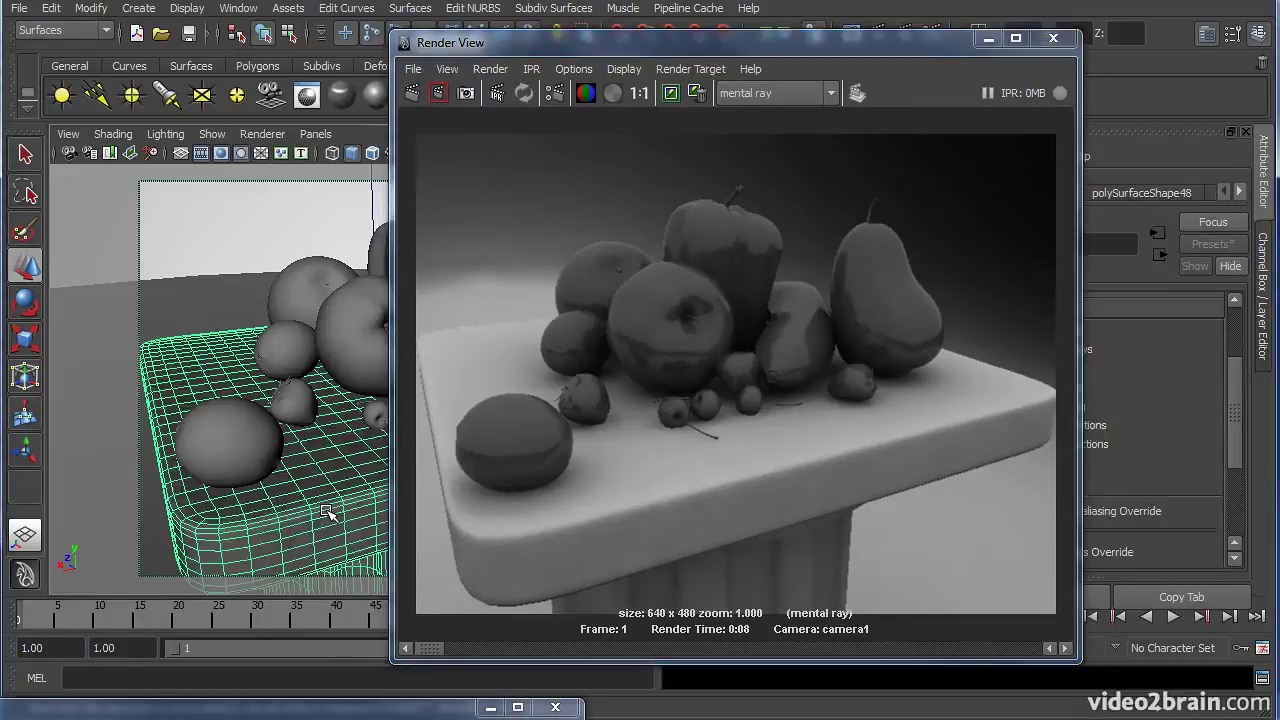
{"action": "left_click", "coordinate": [206, 300], "text": "shift"}
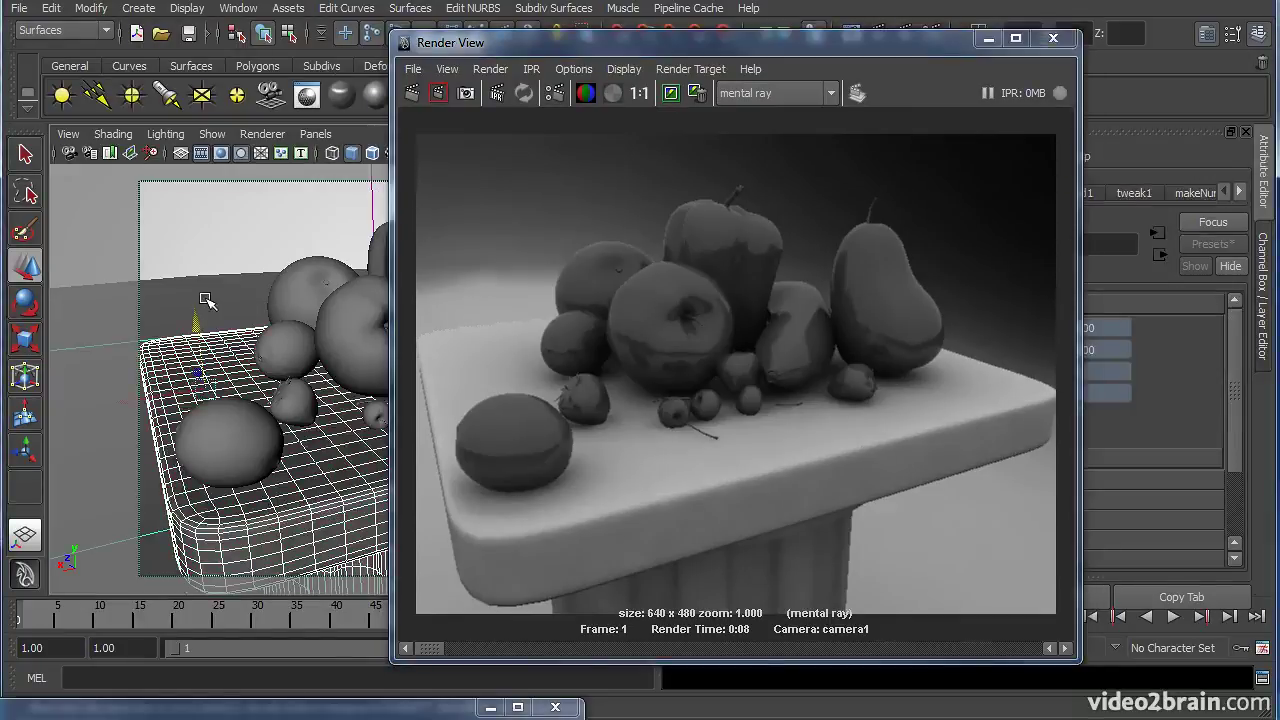
{"action": "left_click_drag", "start_coordinate": [196, 711], "coordinate": [449, 131]}
{"action": "right_click_drag", "start_coordinate": [350, 423], "coordinate": [386, 292]}
{"action": "left_click_drag", "start_coordinate": [479, 130], "coordinate": [479, 718]}
{"action": "left_click_drag", "start_coordinate": [804, 45], "coordinate": [440, 718]}
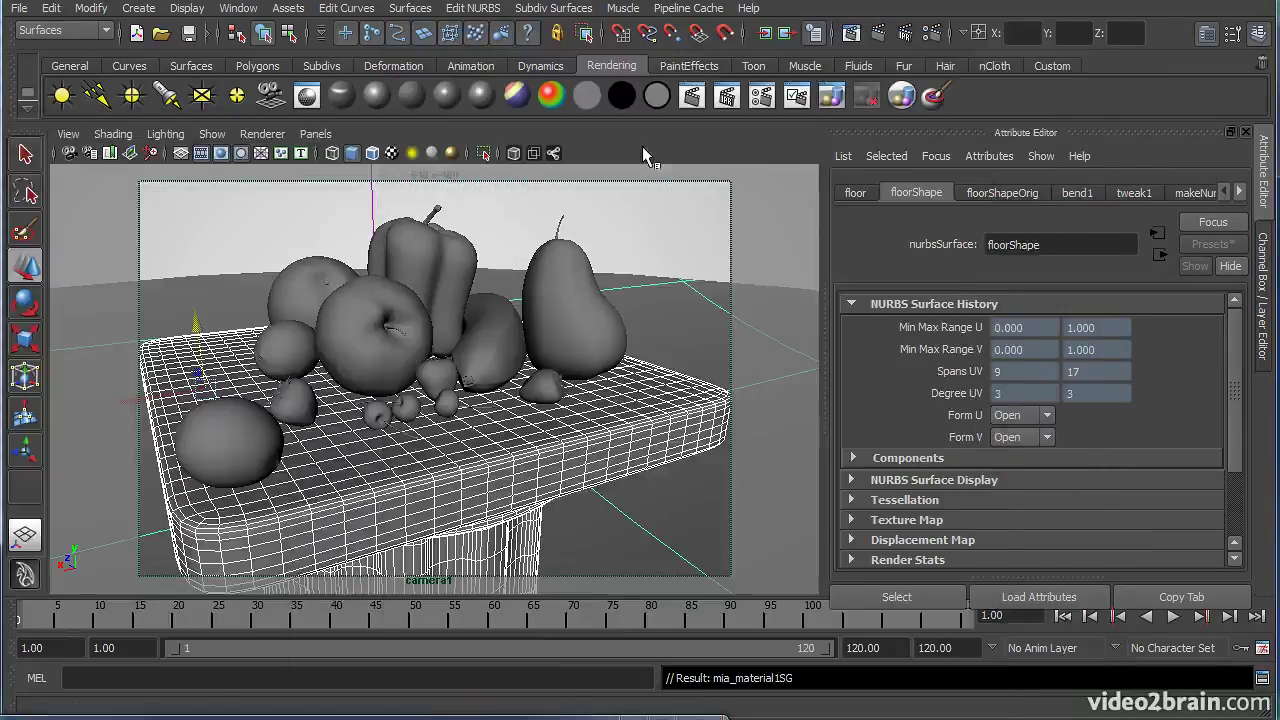
Raise the incandescence of the dome's lambert2 material to nearly white.
{"action": "key", "text": "space"}
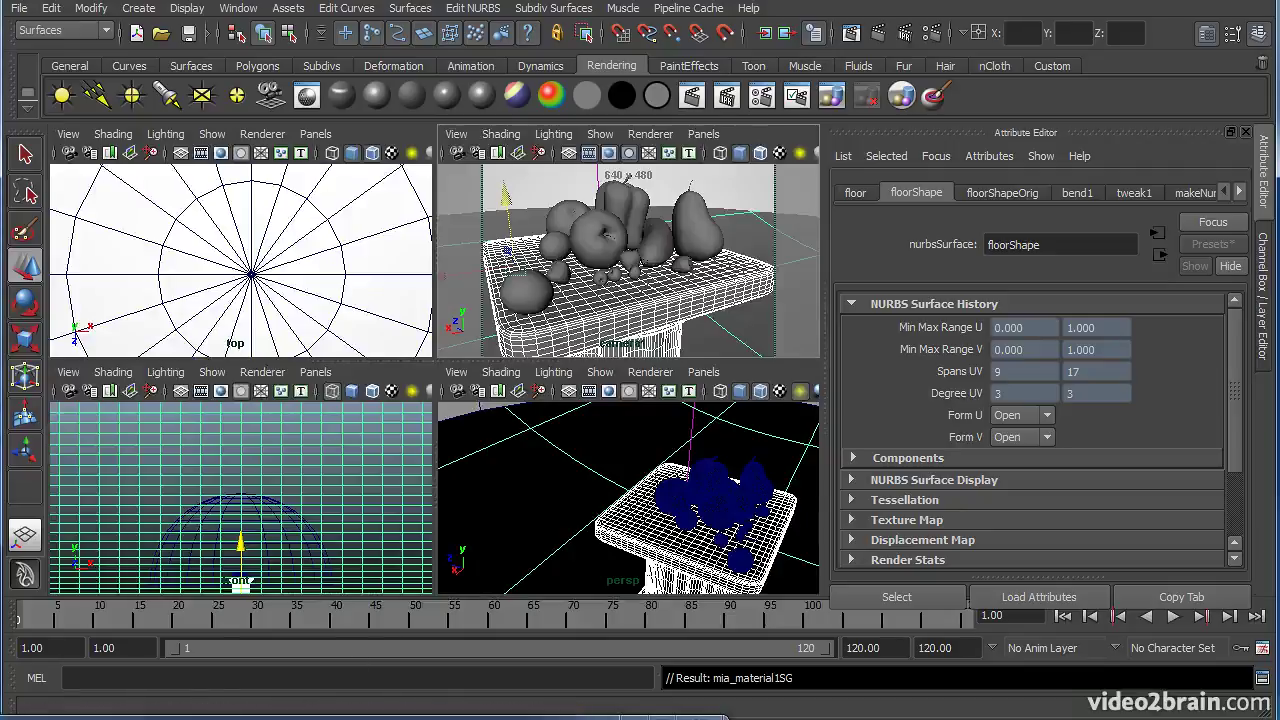
{"action": "left_click_drag", "start_coordinate": [110, 717], "coordinate": [133, 132]}
{"action": "left_click", "coordinate": [611, 452]}
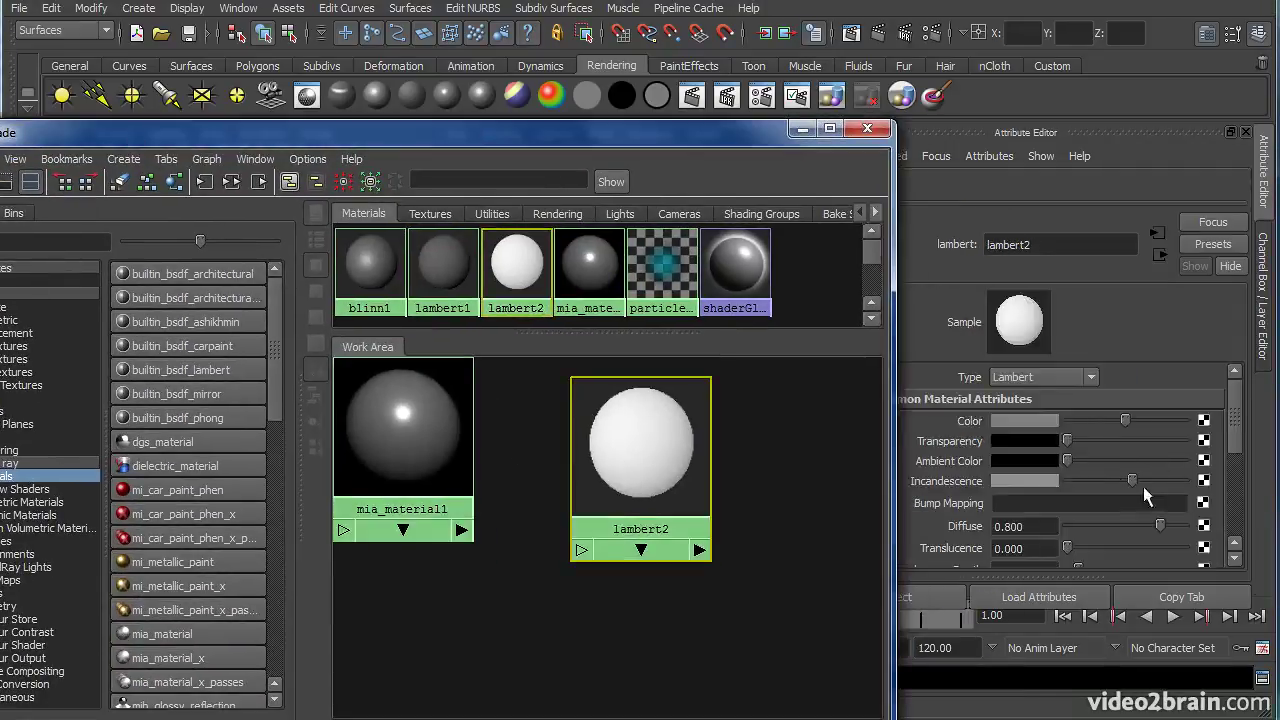
{"action": "left_click_drag", "start_coordinate": [1135, 479], "coordinate": [1176, 484]}
{"action": "left_click_drag", "start_coordinate": [596, 142], "coordinate": [2, 142]}
Render camera1 with the brighter dome and the new table and floor material, and compare it with the previous render.
{"action": "left_click_drag", "start_coordinate": [300, 718], "coordinate": [441, 56]}
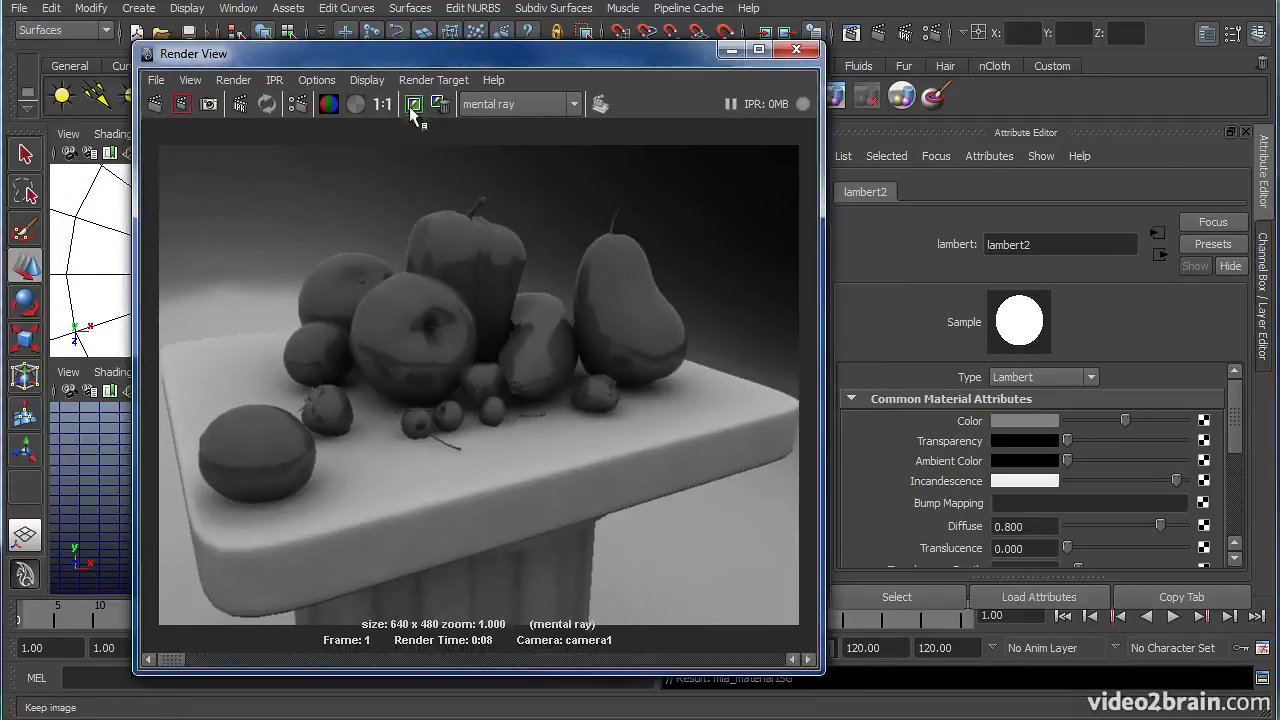
{"action": "left_click", "coordinate": [155, 104]}
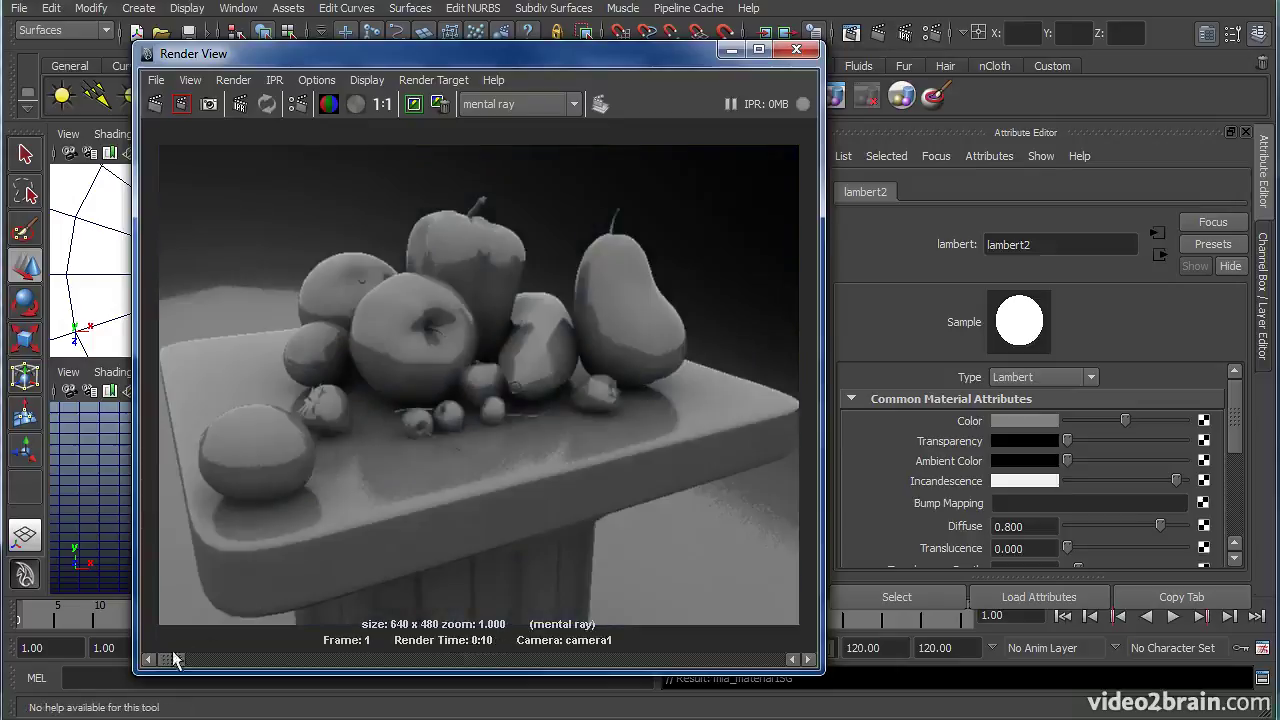
{"action": "mouse_move", "coordinate": [180, 662]}
{"action": "left_mouse_down"}
{"action": "mouse_move", "coordinate": [200, 666]}
{"action": "mouse_move", "coordinate": [172, 664]}
{"action": "left_mouse_up"}
{"action": "left_click_drag", "start_coordinate": [172, 659], "coordinate": [200, 659]}
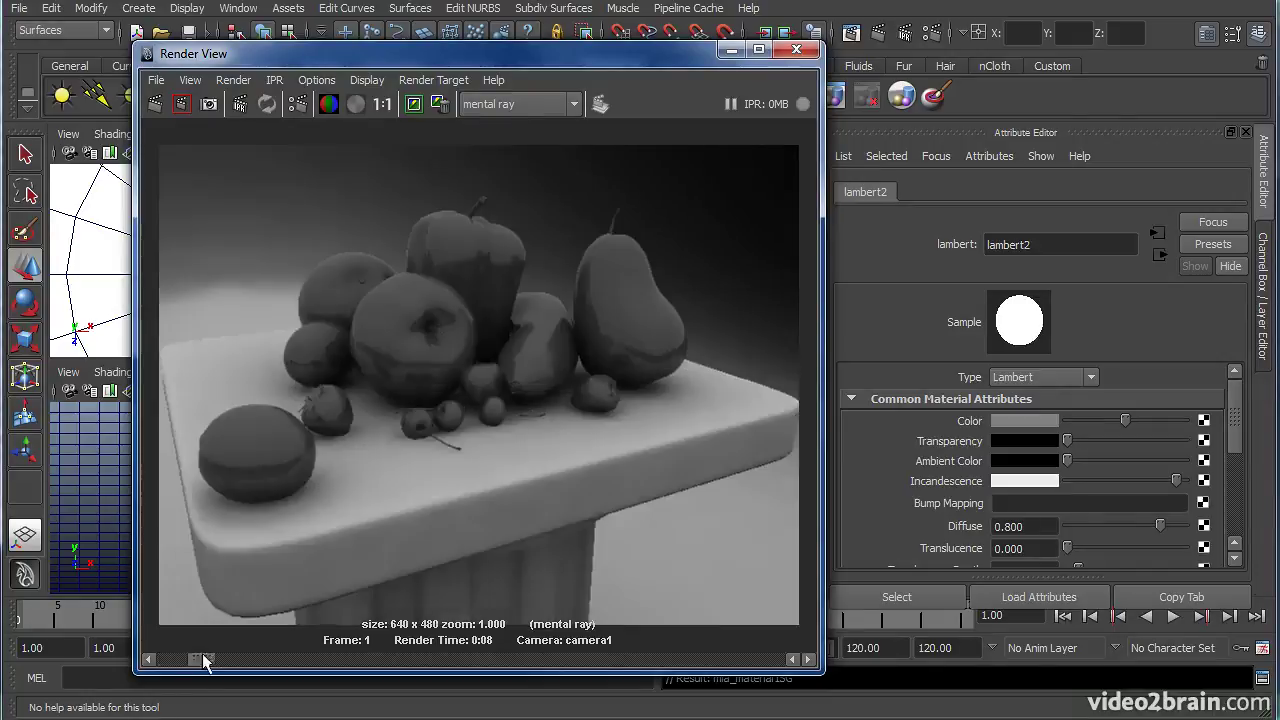
{"action": "left_click", "coordinate": [437, 106]}
{"action": "mouse_move", "coordinate": [180, 660]}
{"action": "left_mouse_down"}
{"action": "mouse_move", "coordinate": [220, 666]}
{"action": "mouse_move", "coordinate": [188, 668]}
{"action": "left_mouse_up"}
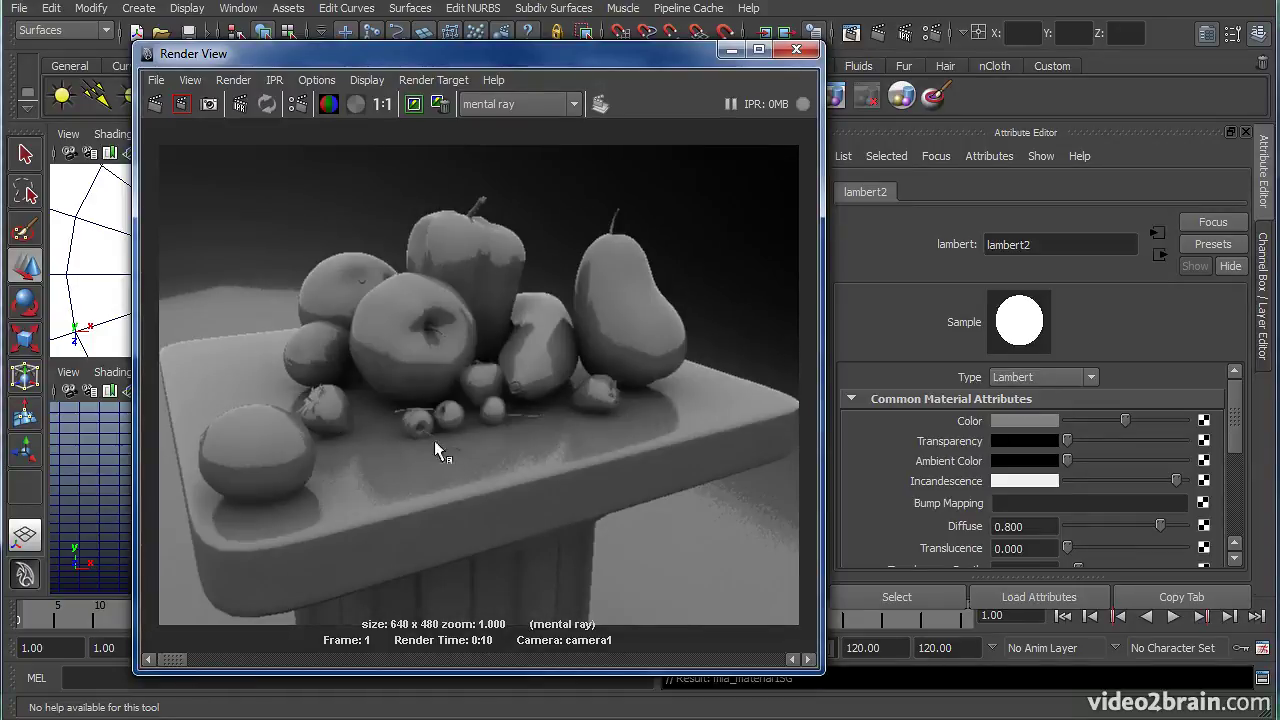
{"action": "left_click_drag", "start_coordinate": [638, 50], "coordinate": [565, 35]}
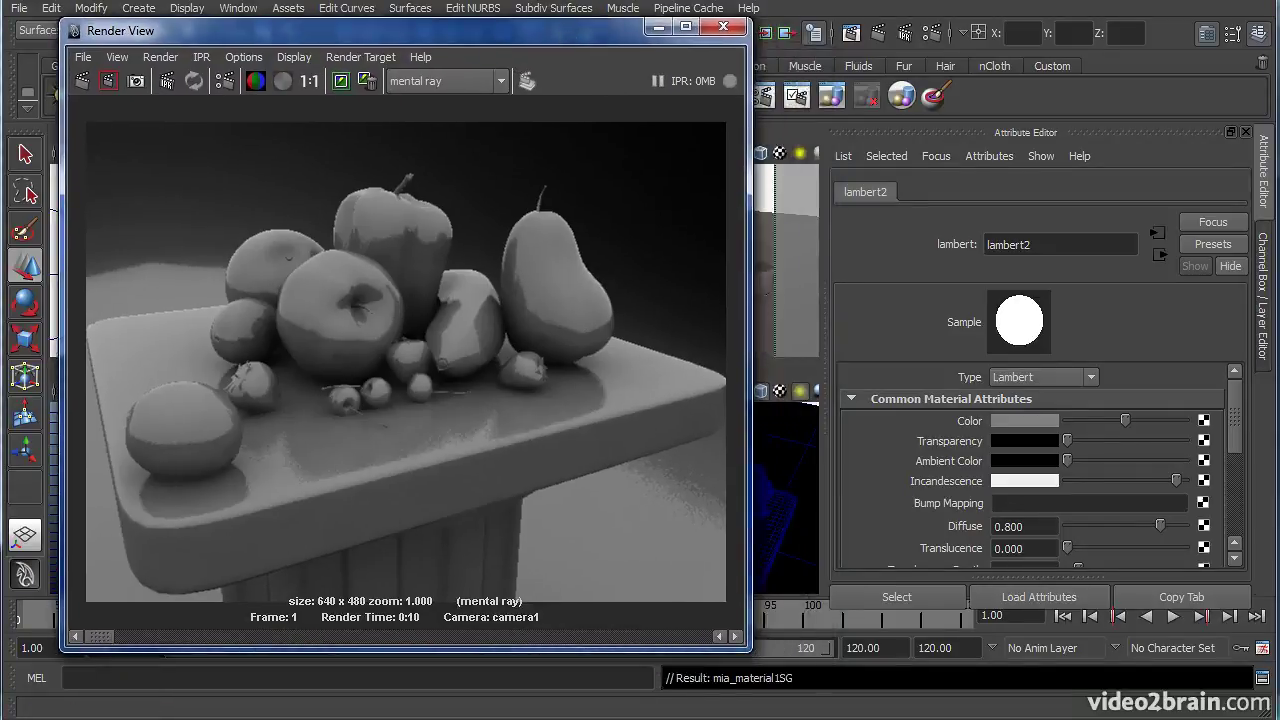